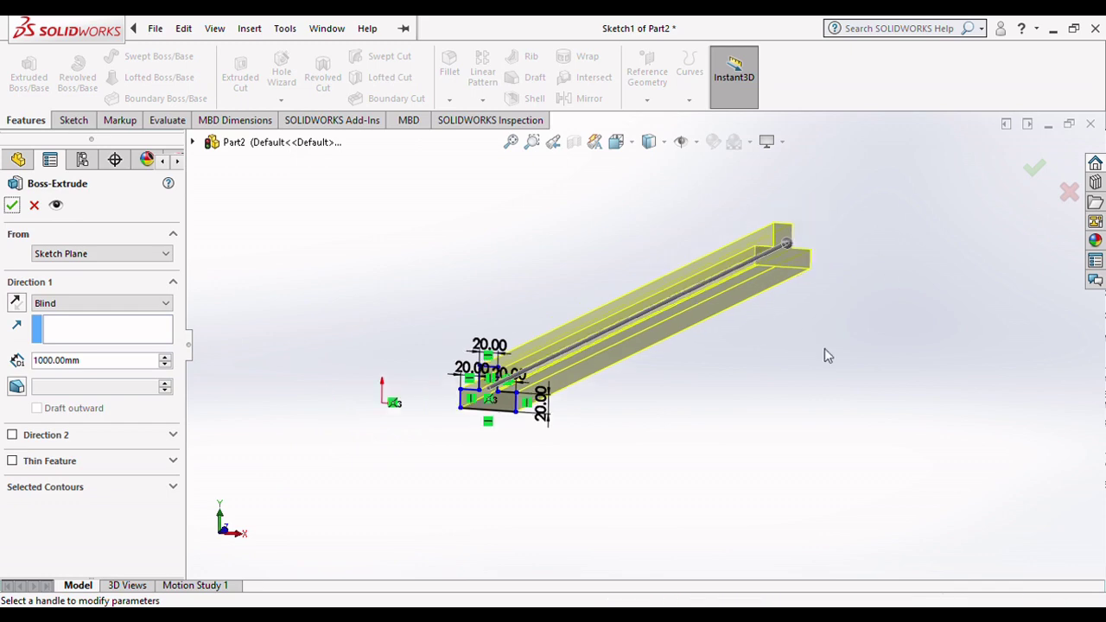
- Try a blind extrusion of the inverted-T profile at 1000 mm and undo it
scroll(453, 458, "down", 3)
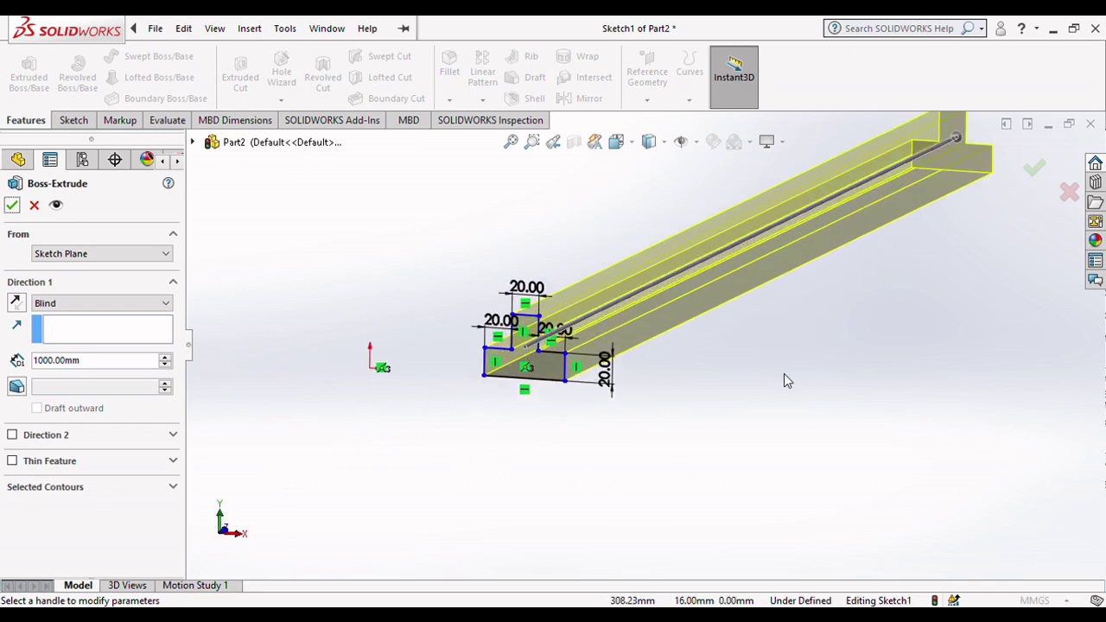
key("Return")
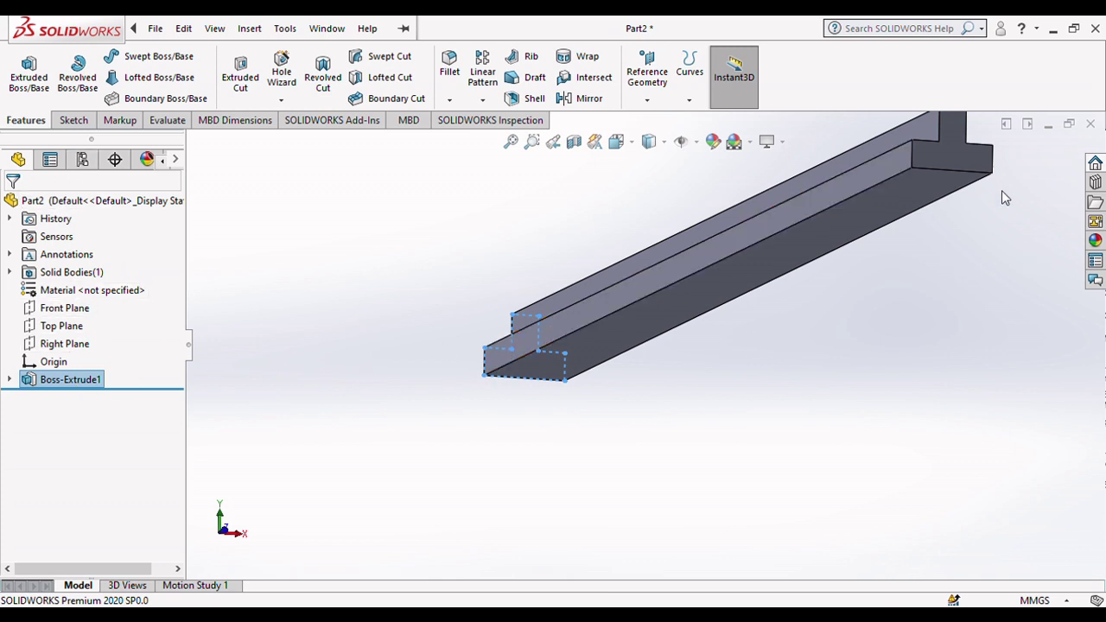
mouse_move(1025, 198)
middle_mouse_down()
mouse_move(1029, 217)
mouse_move(1000, 259)
mouse_move(1005, 233)
mouse_move(1021, 257)
mouse_move(1022, 222)
middle_mouse_up()
key("ctrl+z")
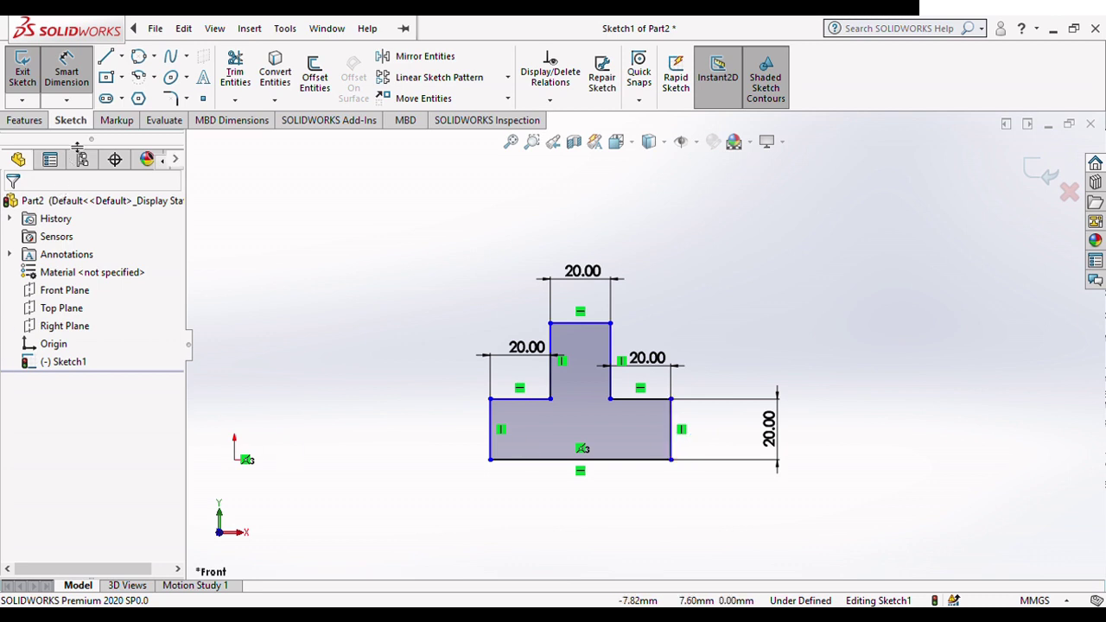
left_click(108, 57)
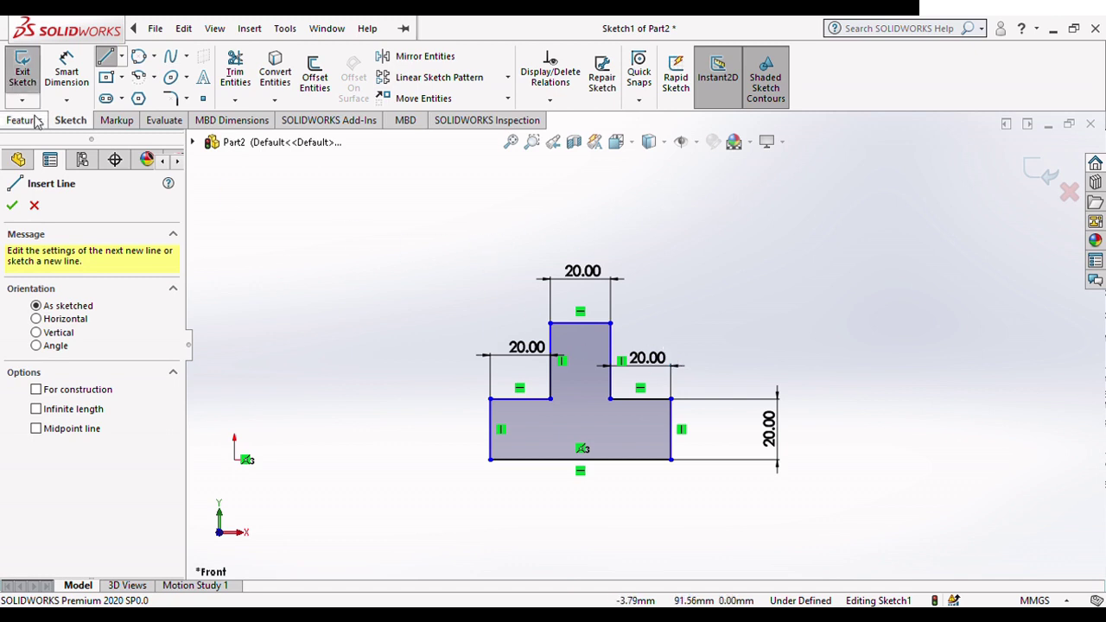
key("Escape")
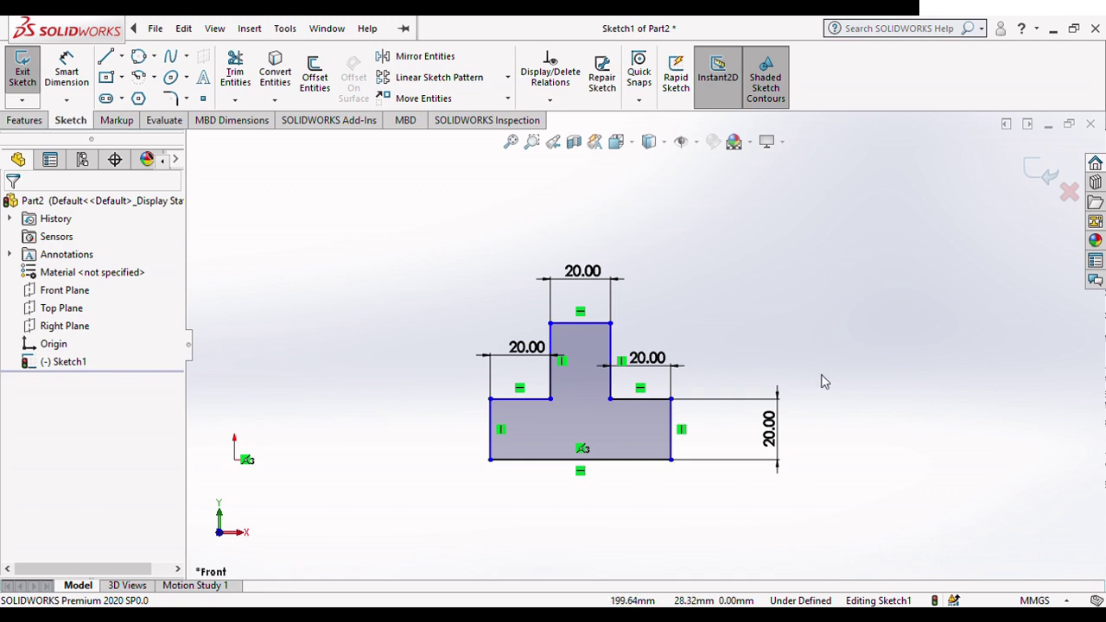
scroll(796, 379, "down", 3)
scroll(797, 384, "up", 3)
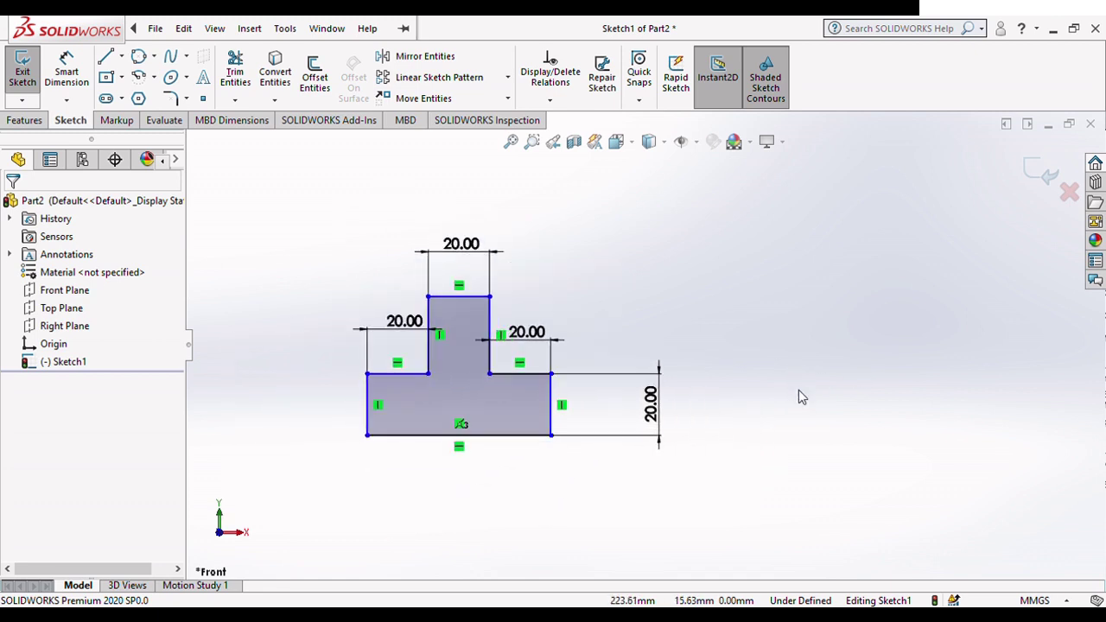
scroll(799, 390, "down", 2)
scroll(795, 396, "up", 3)
scroll(796, 405, "up", 1)
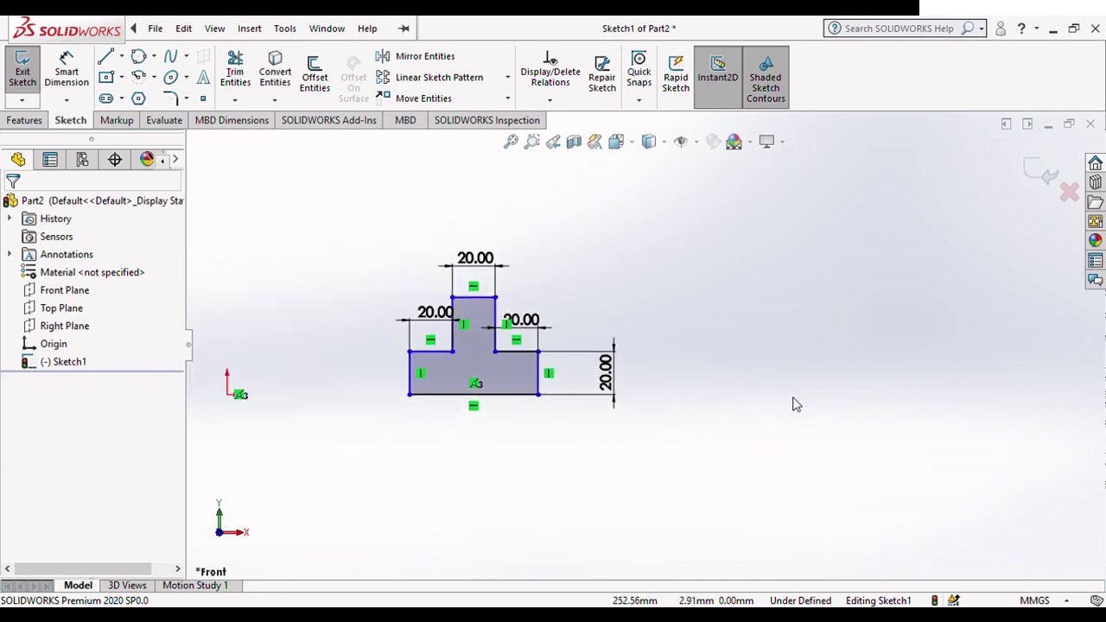
scroll(796, 405, "down", 2)
scroll(796, 404, "up", 2)
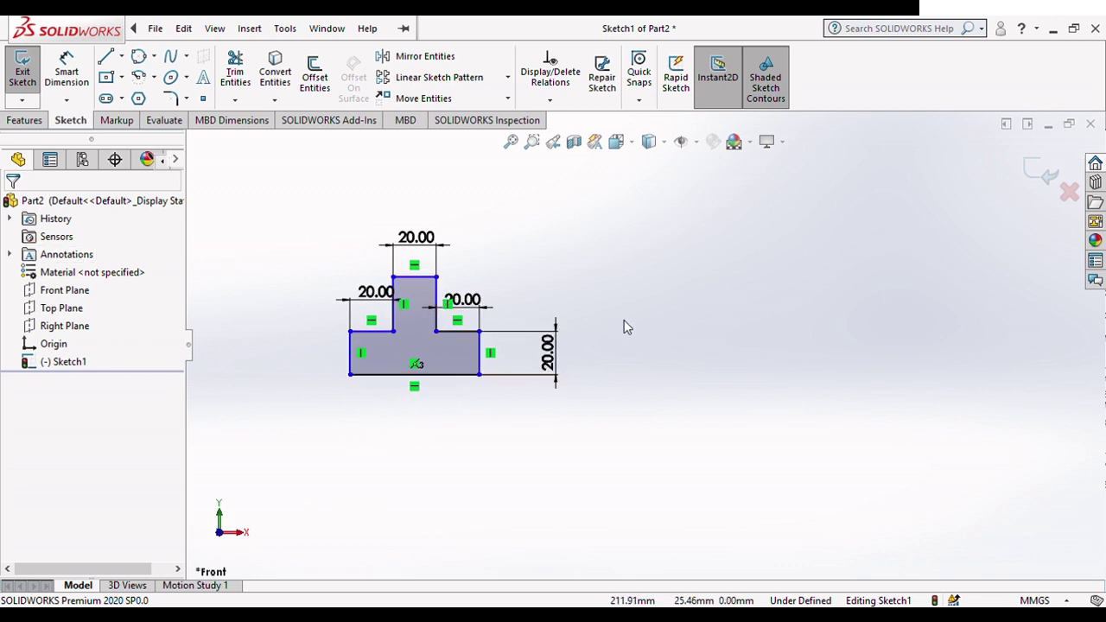
scroll(650, 320, "up", 1)
scroll(683, 316, "down", 3)
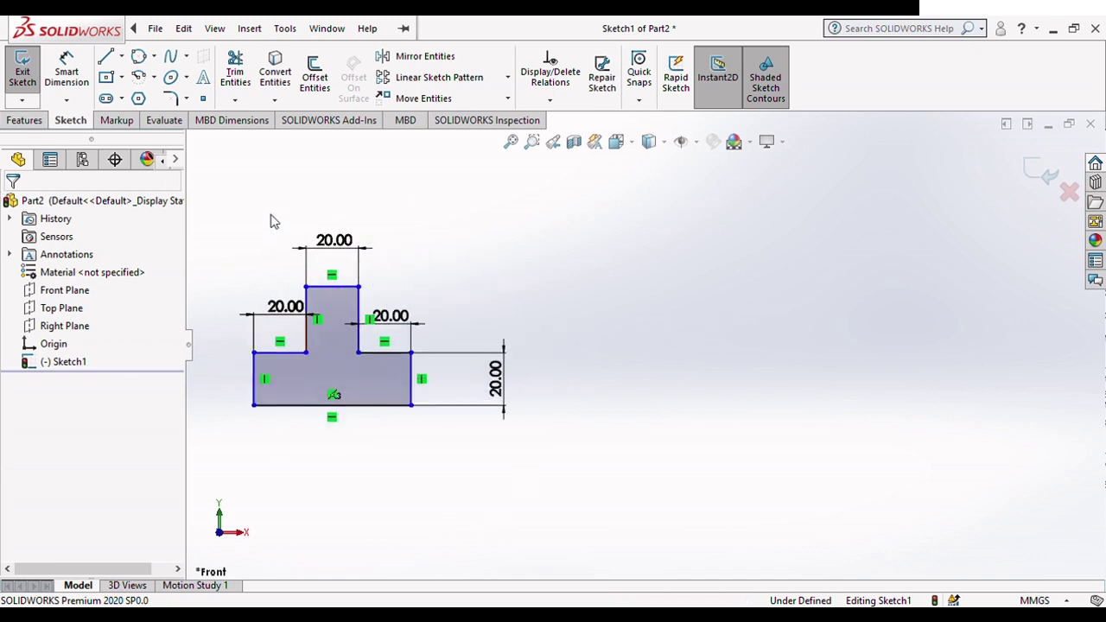
scroll(276, 227, "down", 1)
scroll(544, 313, "up", 3)
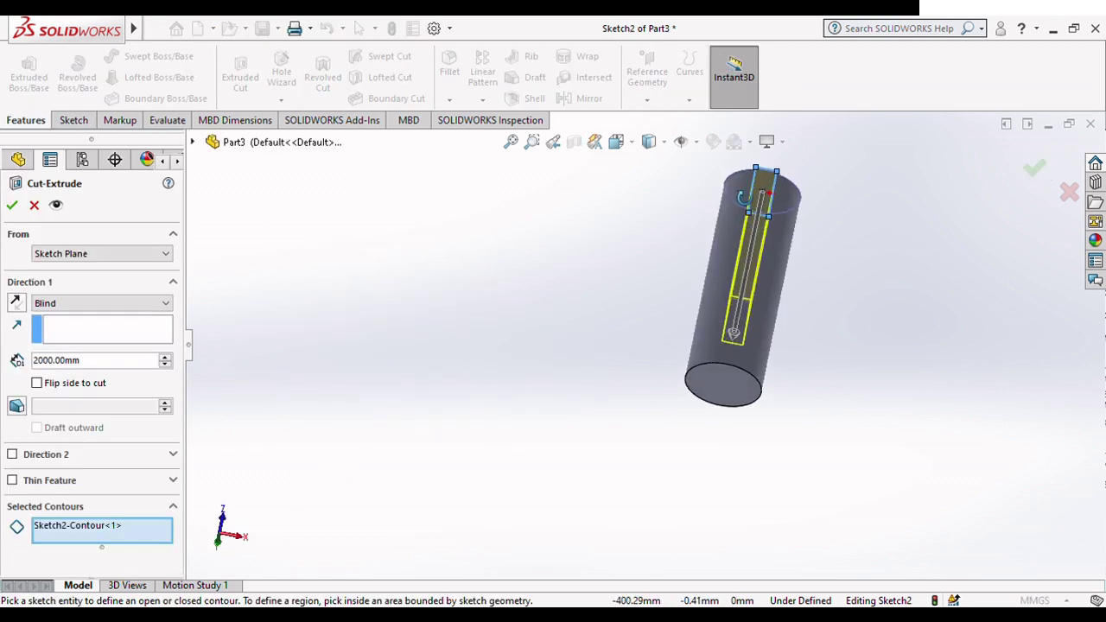
scroll(943, 190, "down", 3)
scroll(456, 363, "up", 5)
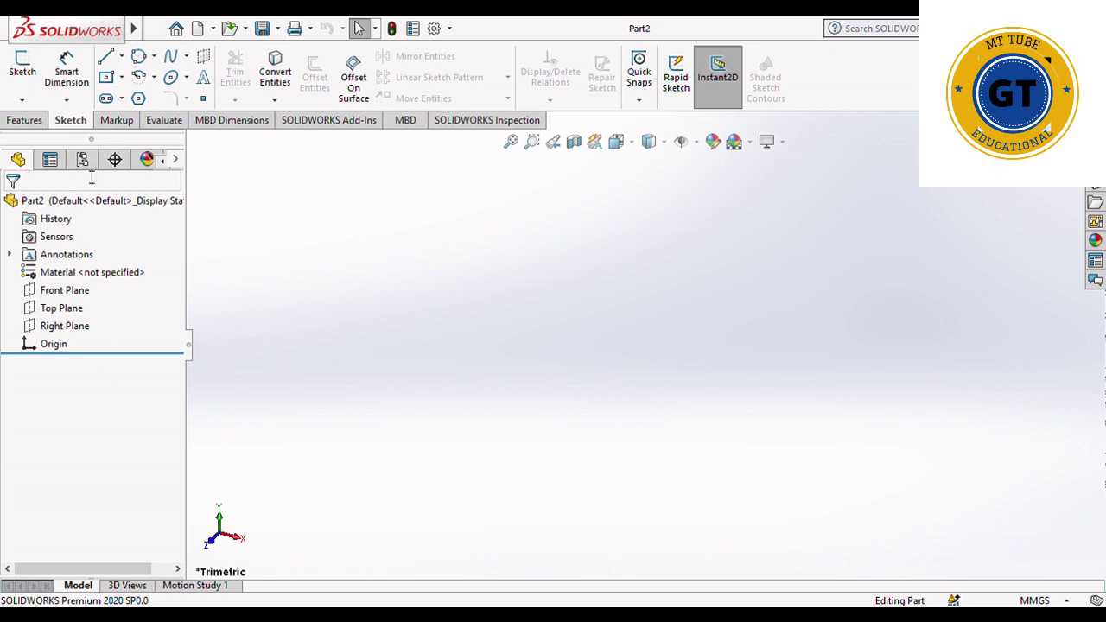
- Start a sketch on the Front Plane and draw lines for an inverted T's left stem side, left shoulder and left end
left_click(59, 294)
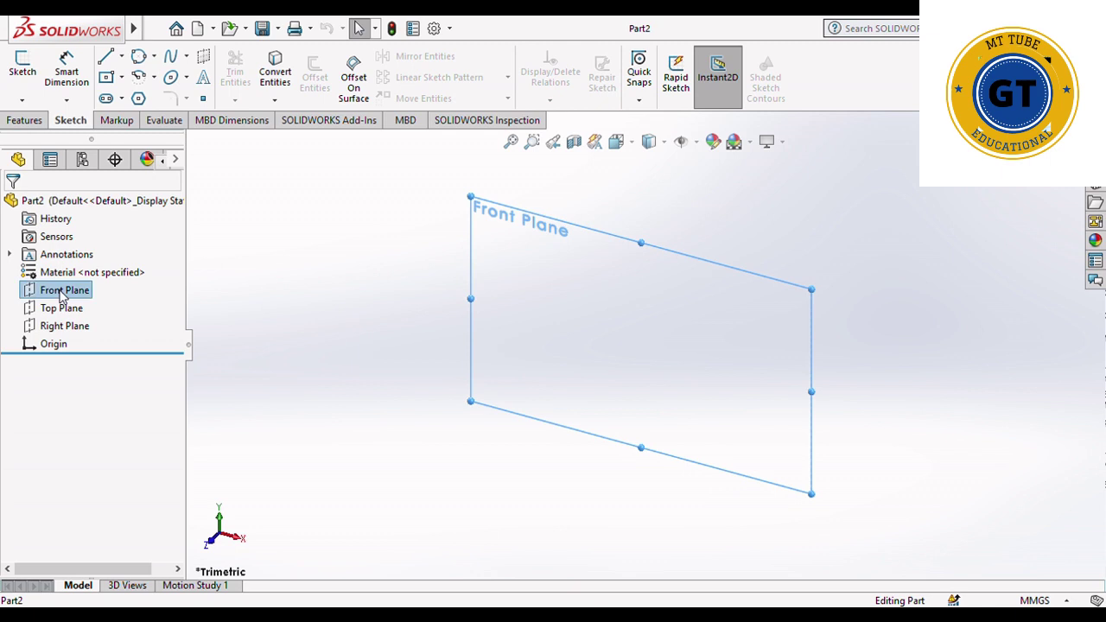
left_click(559, 279)
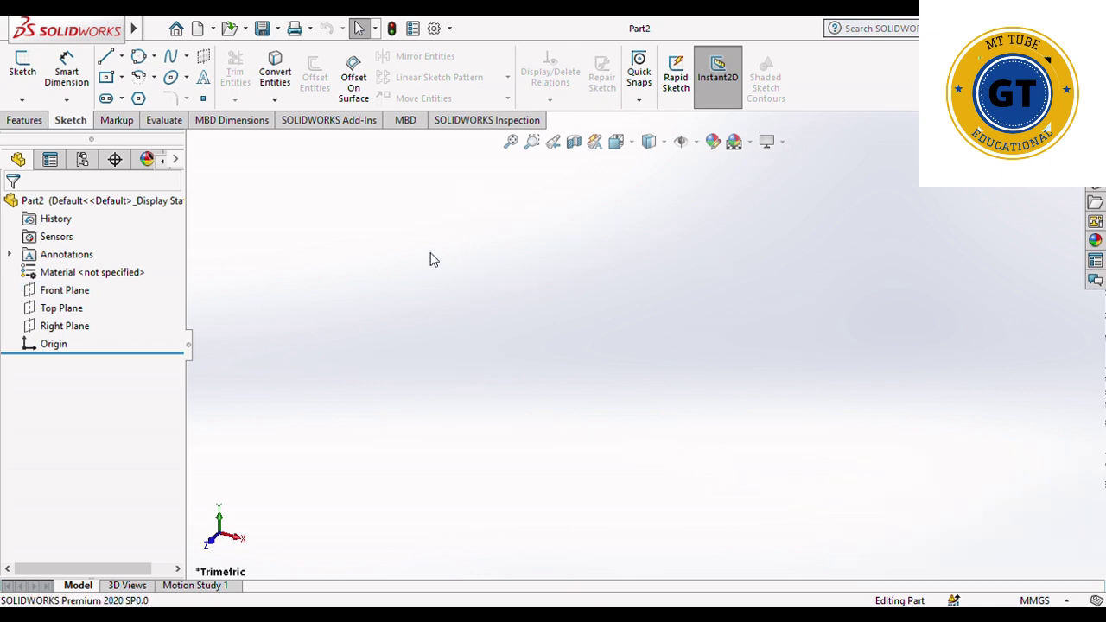
left_click(107, 58)
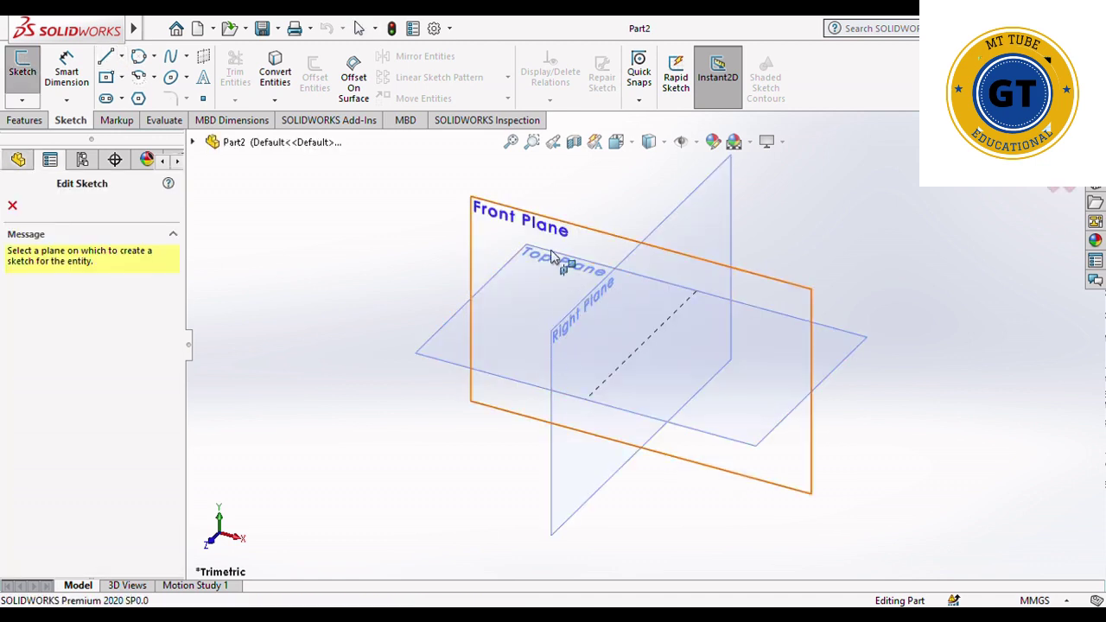
left_click(510, 224)
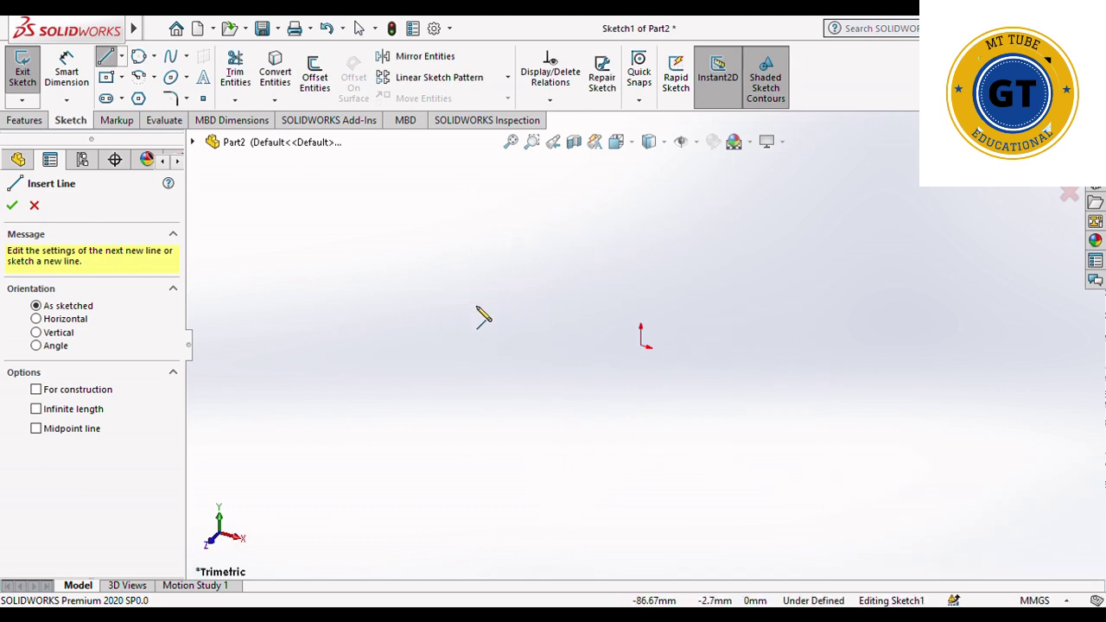
left_click(496, 291)
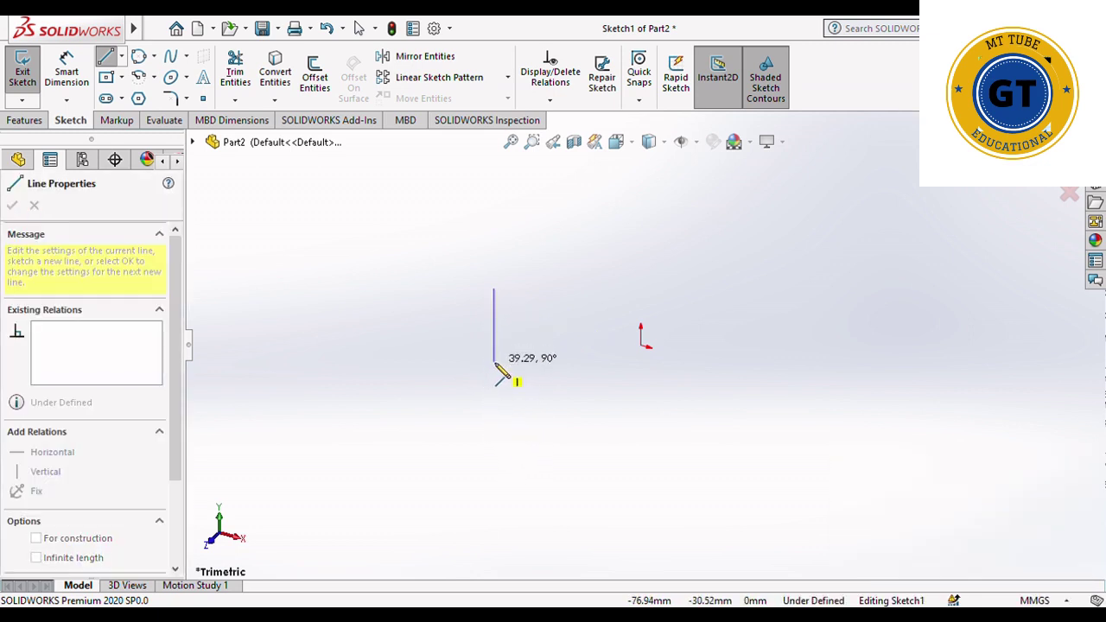
left_click(495, 353)
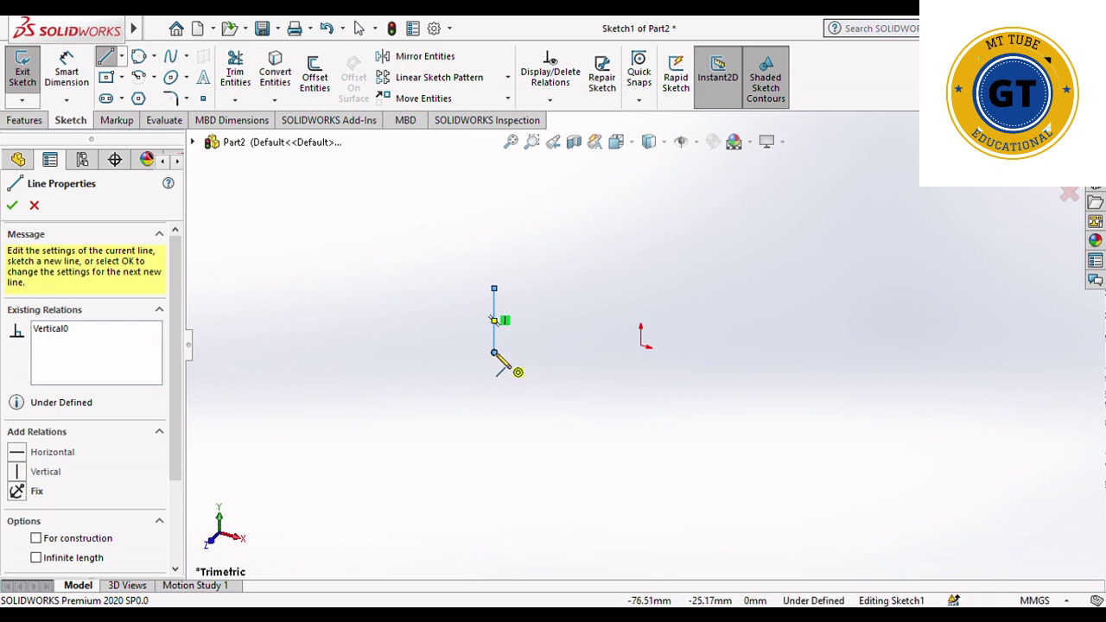
left_click(495, 353)
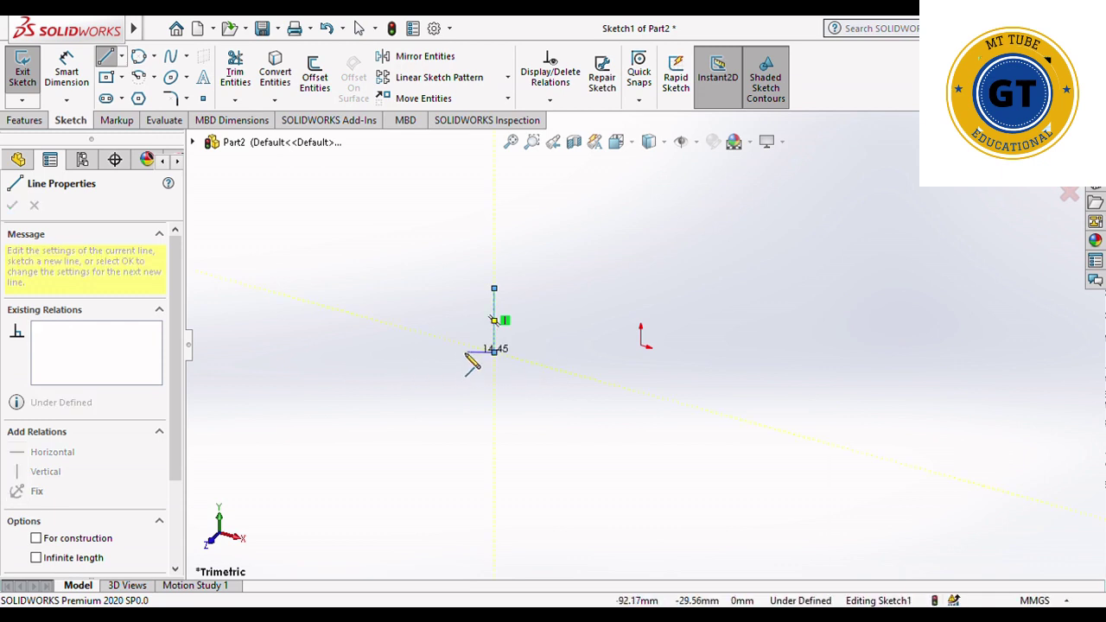
left_click(383, 352)
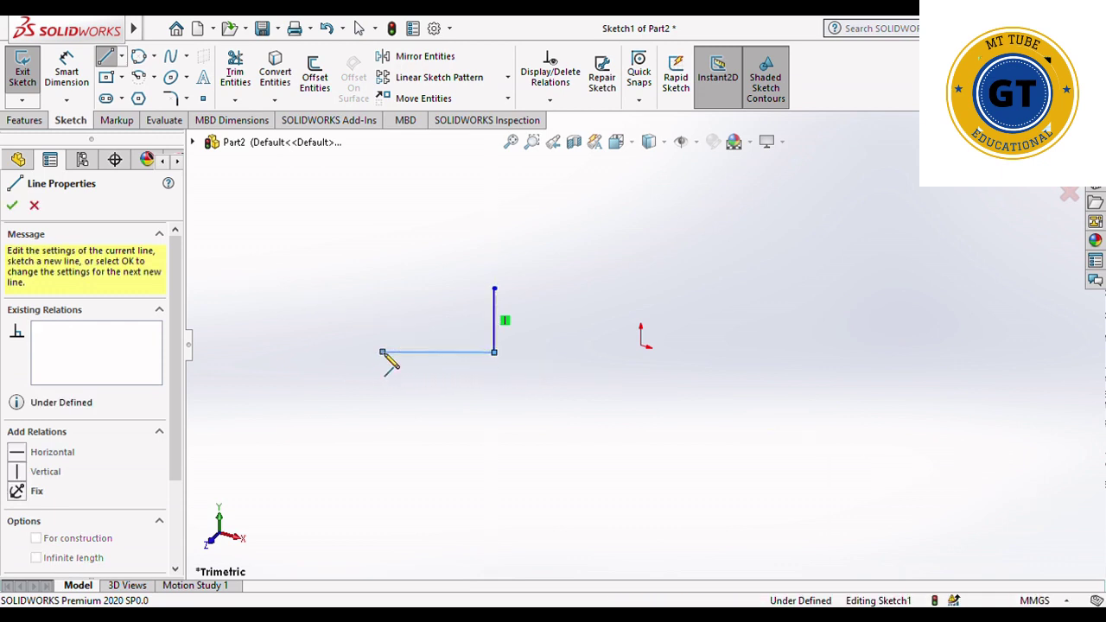
left_click(383, 418)
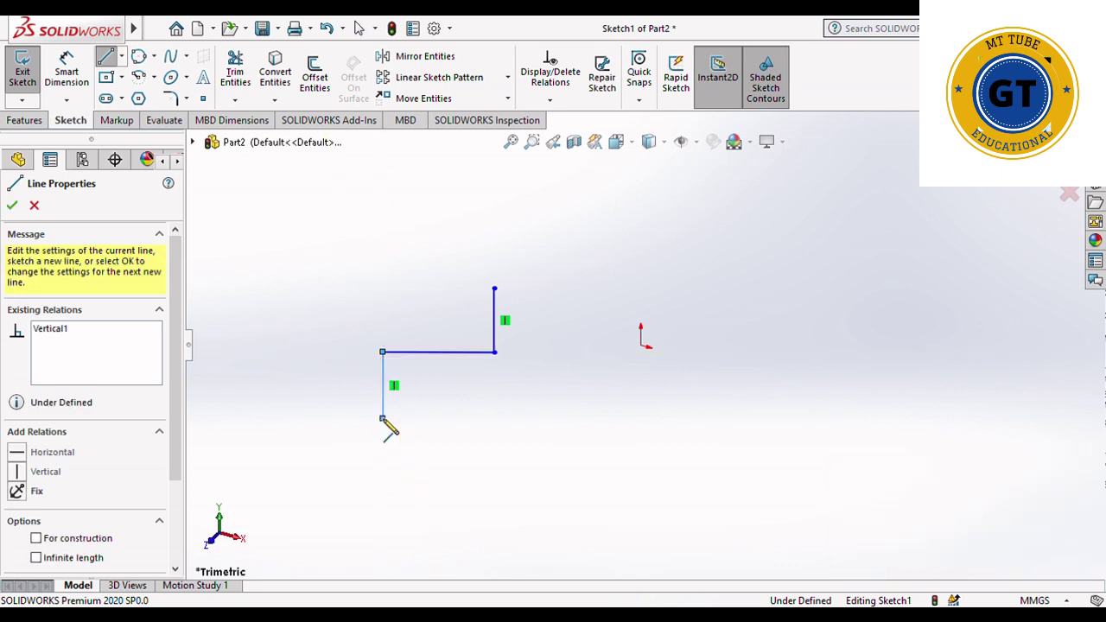
- Continue the inverted-T outline with its base, right end, right shoulder and a right stem side about 28 mm long
left_click(651, 420)
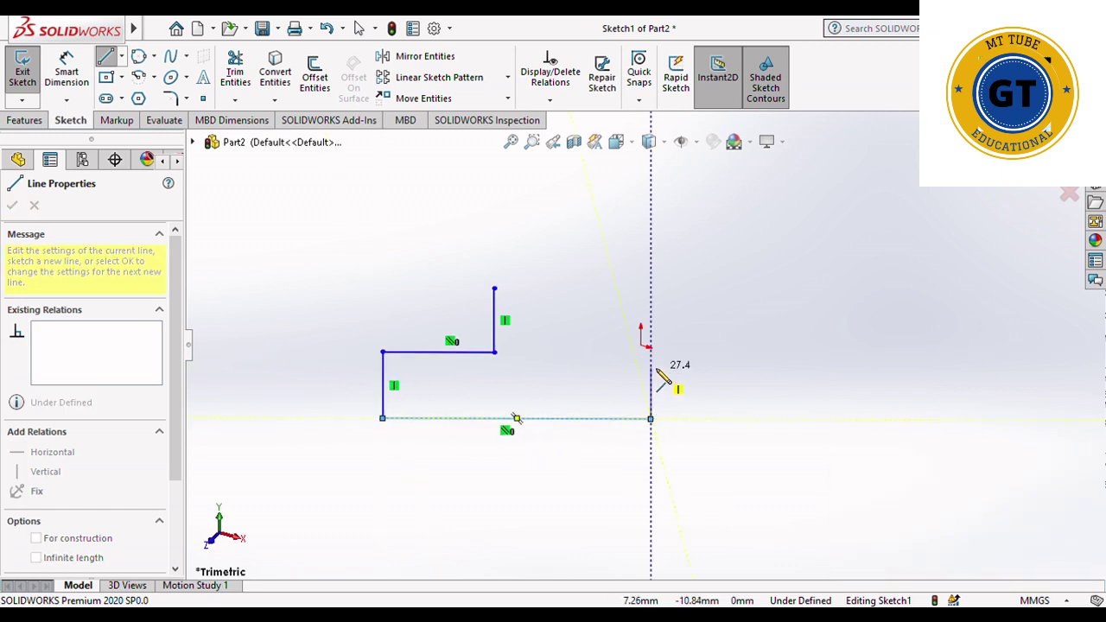
left_click(651, 348)
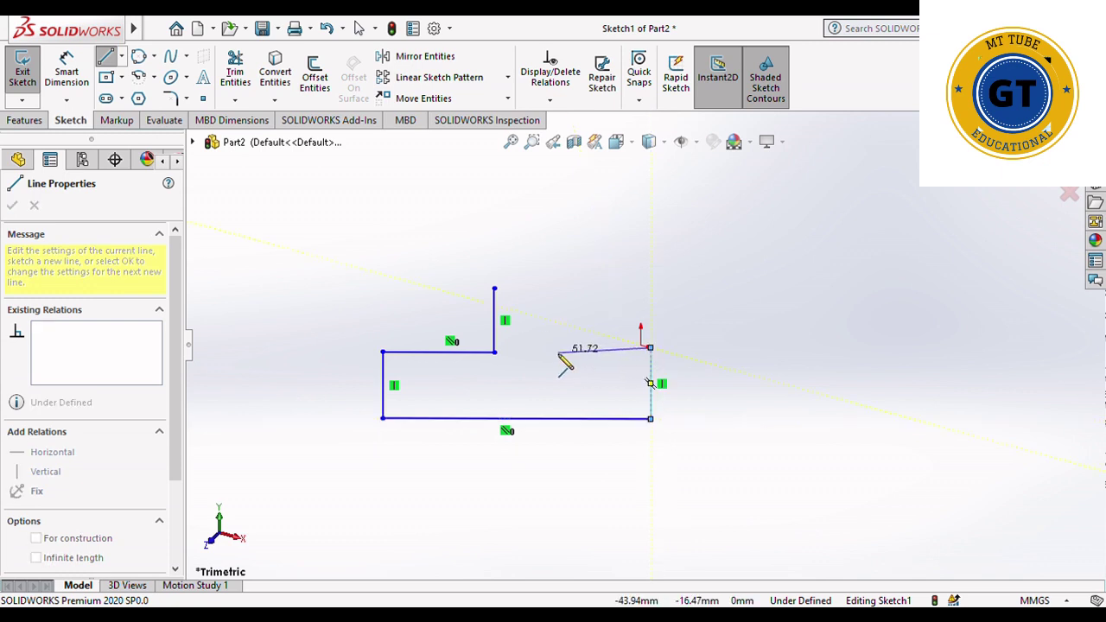
left_click(550, 348)
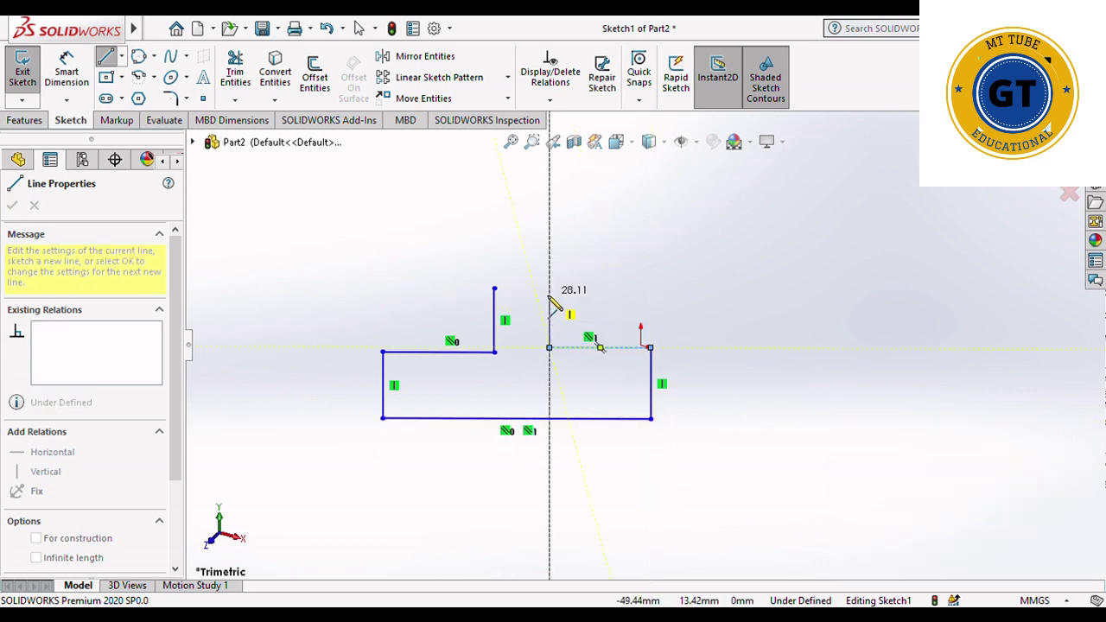
left_click(550, 295)
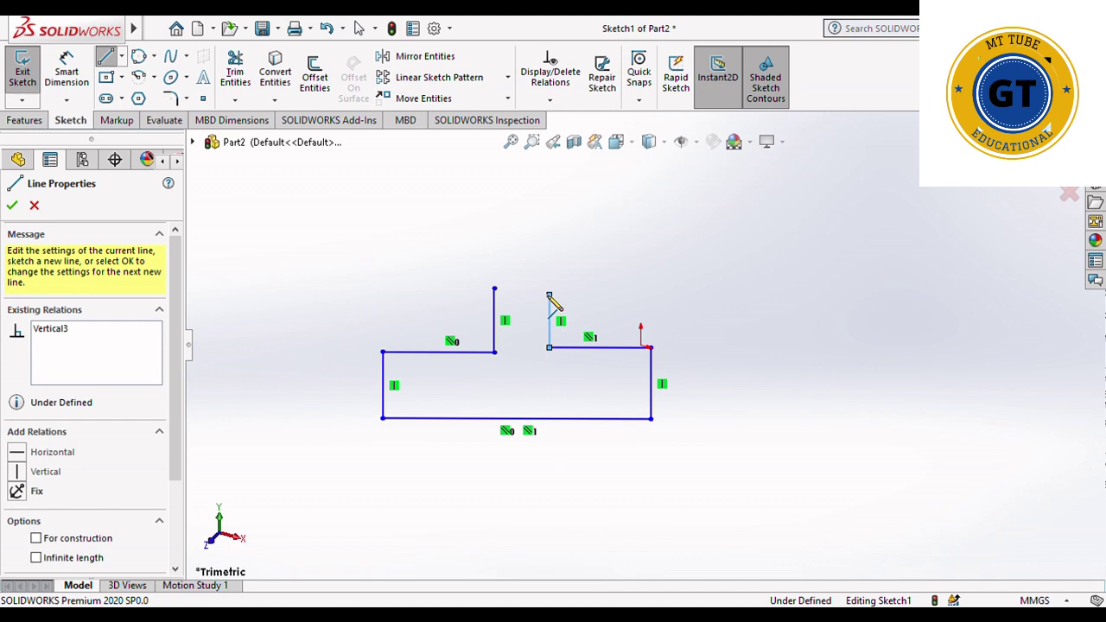
- Try to close the top of the stem with two line segments and undo them
left_click(527, 294)
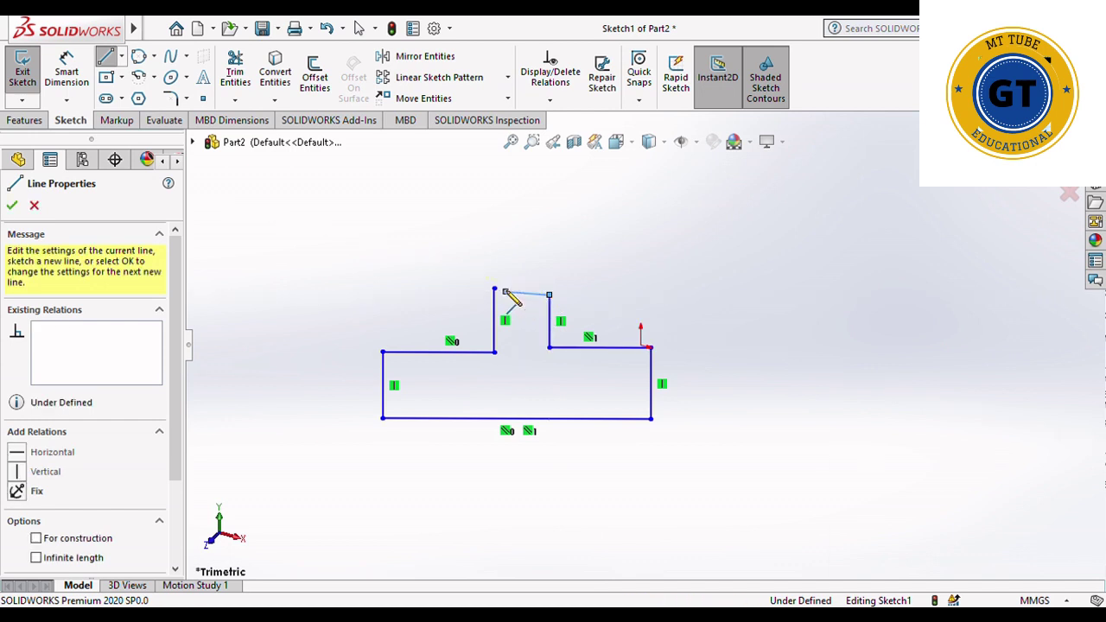
left_click(495, 289)
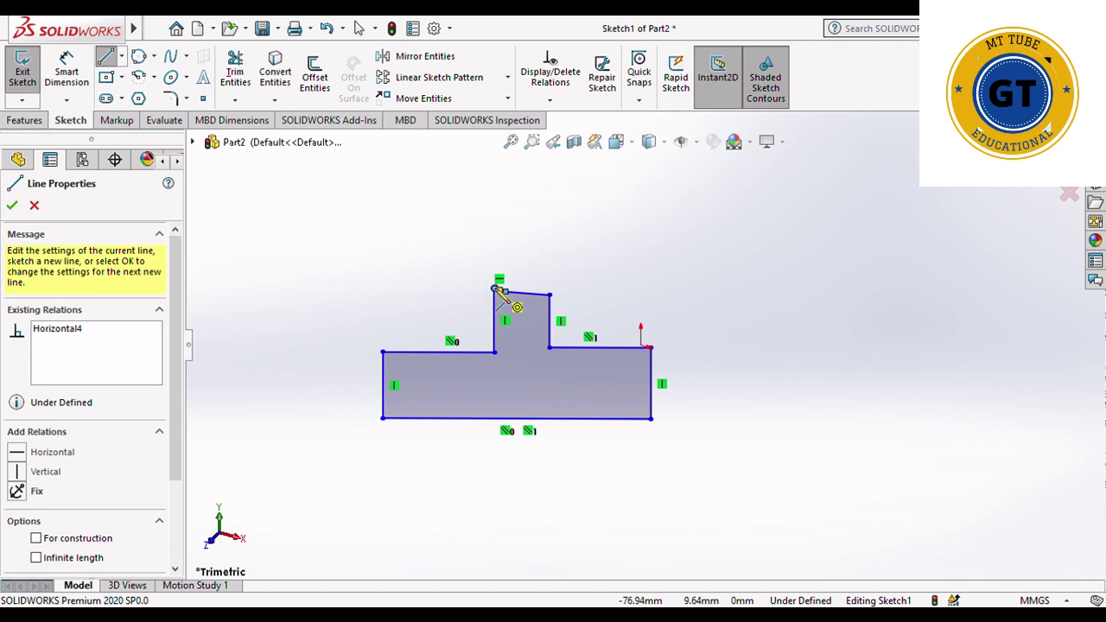
key("Escape")
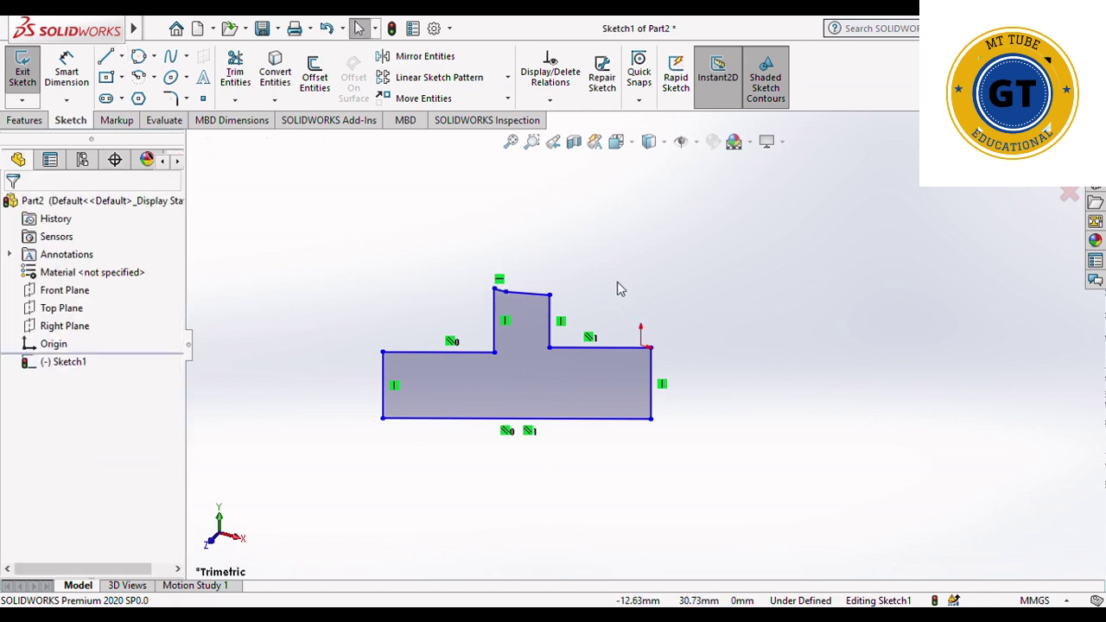
key("ctrl+z")
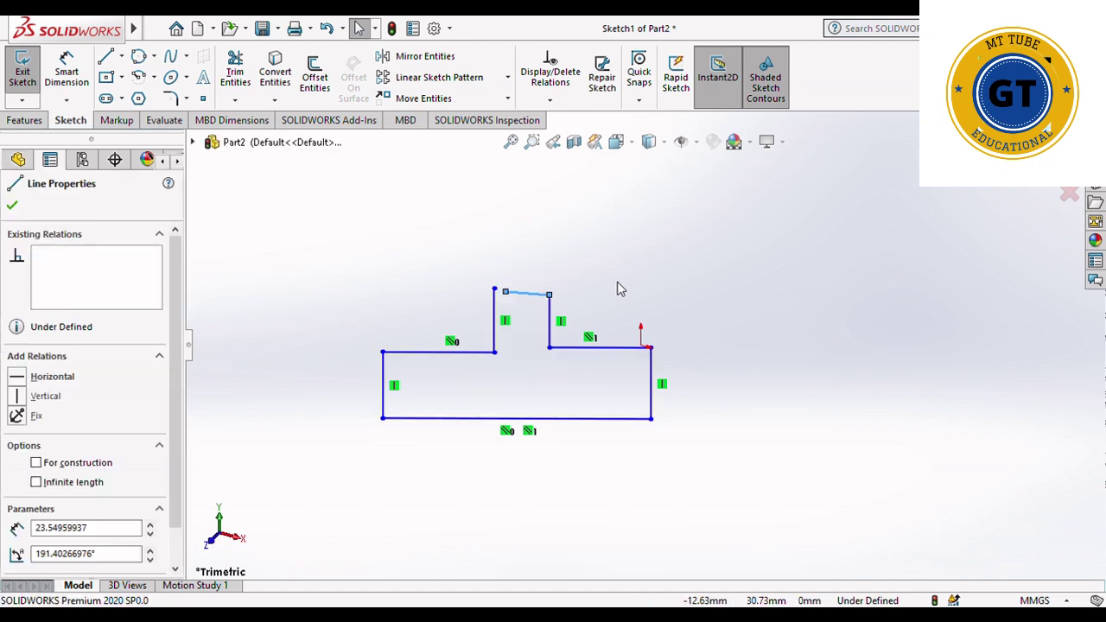
key("ctrl+z")
key("ctrl+z")
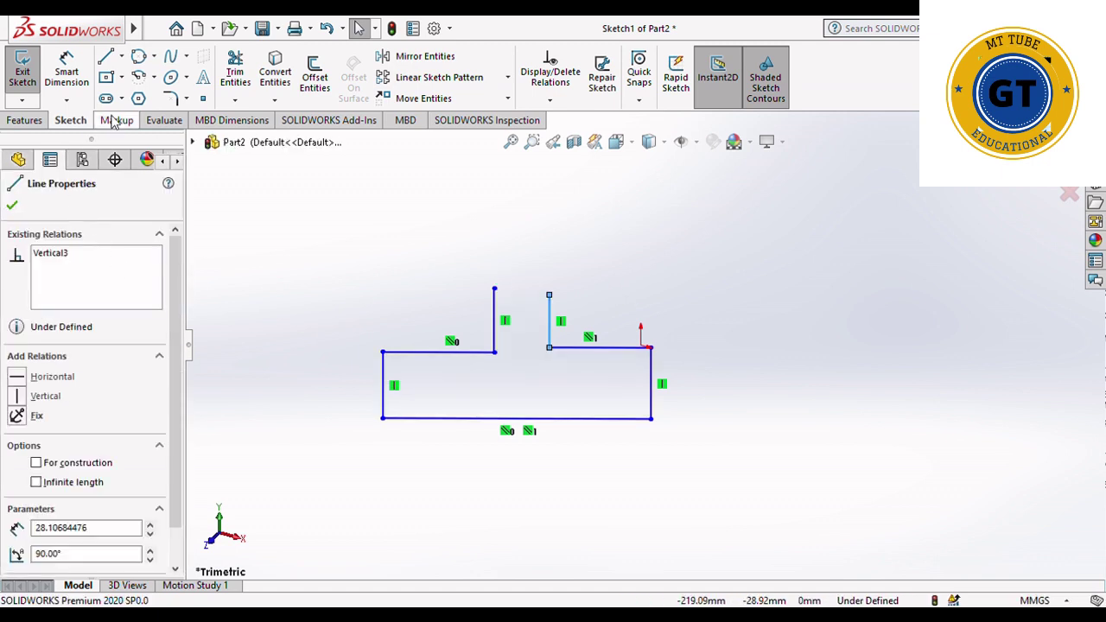
- Close the stem's top with a single line about 29 mm long between the upright endpoints and make it horizontal
left_click(107, 55)
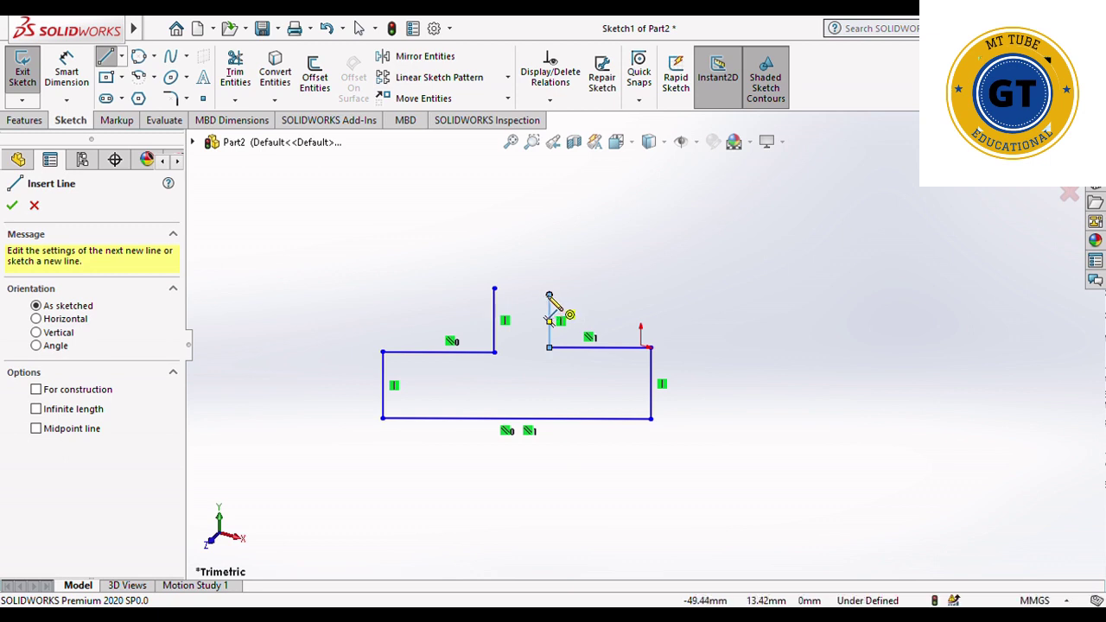
left_click(548, 295)
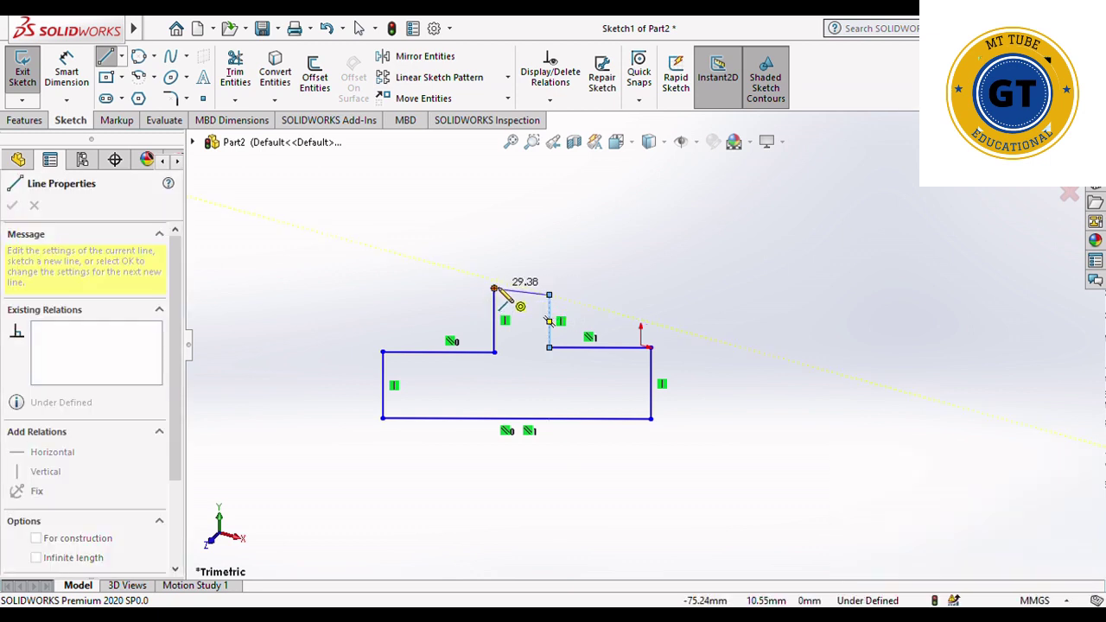
left_click(494, 289)
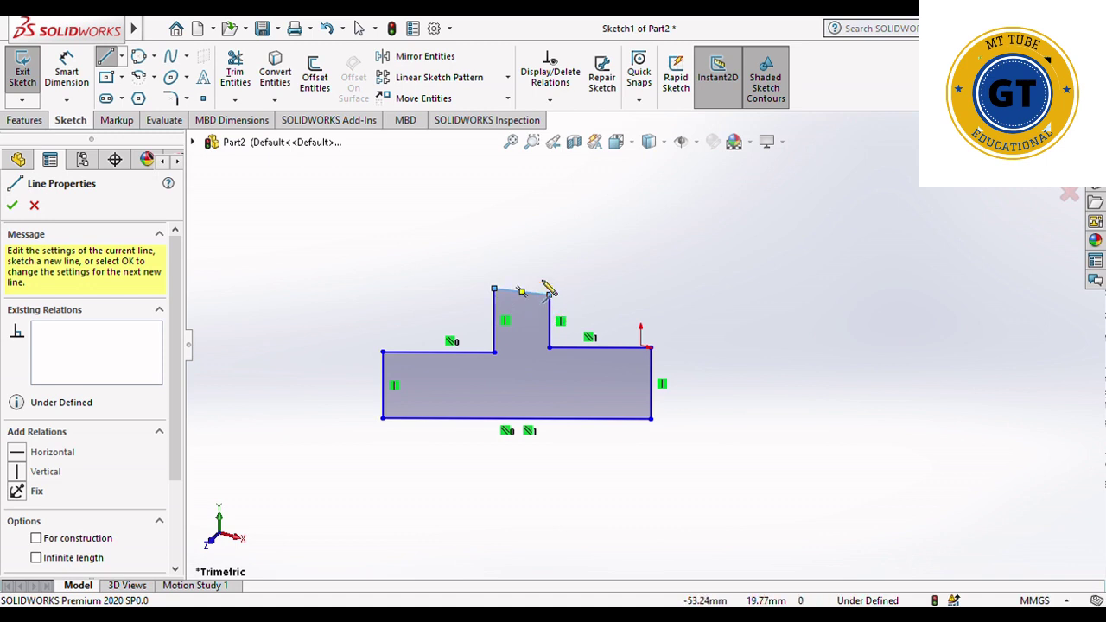
key("Escape")
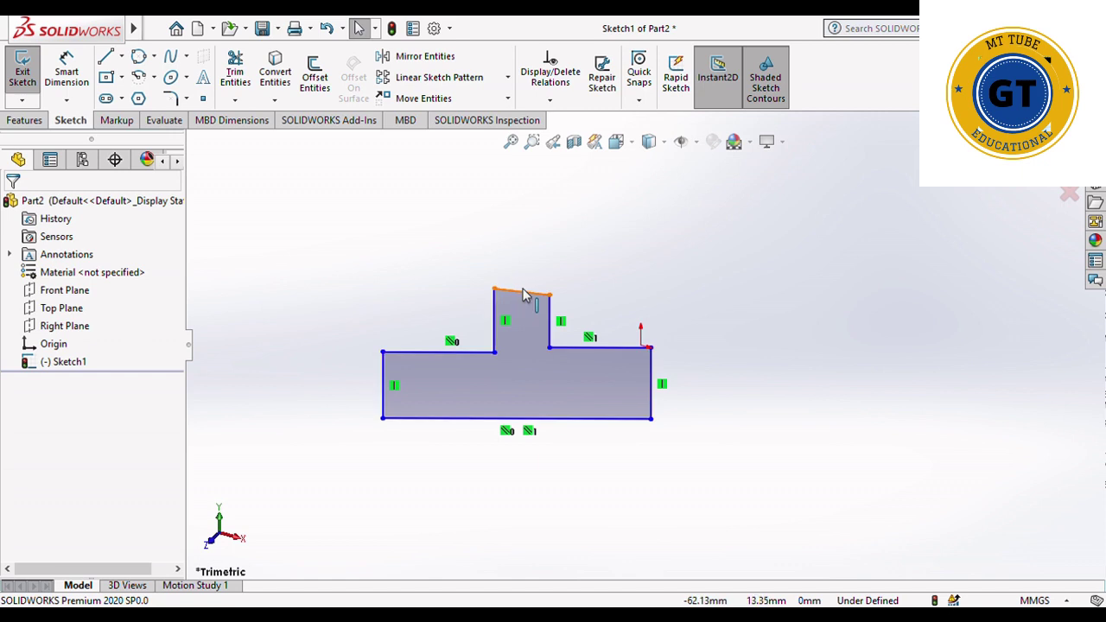
left_click(539, 298)
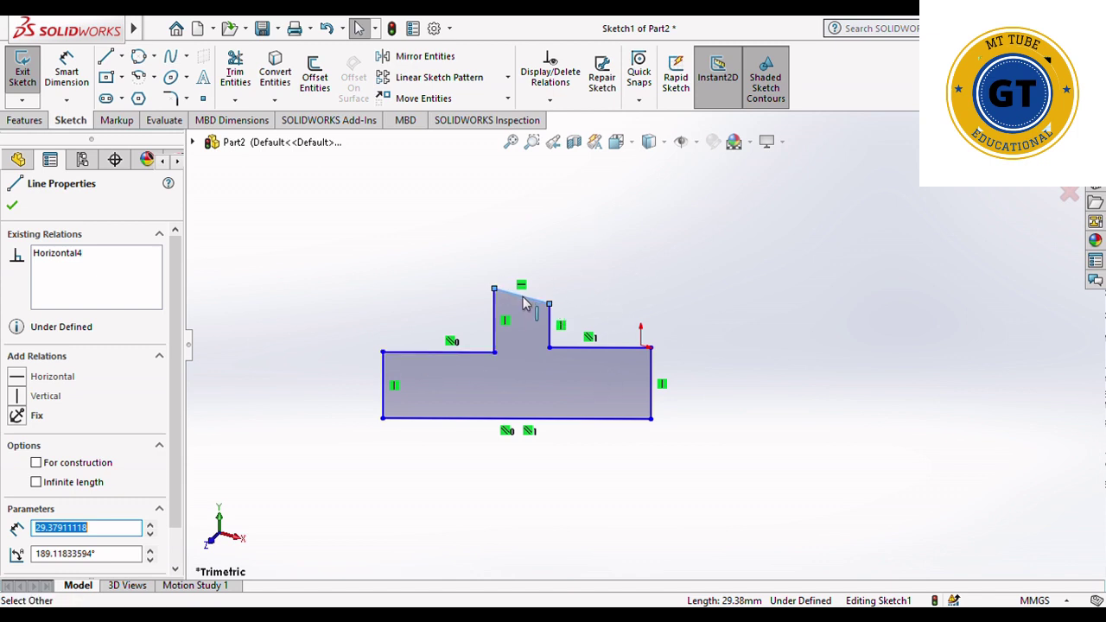
key("Escape")
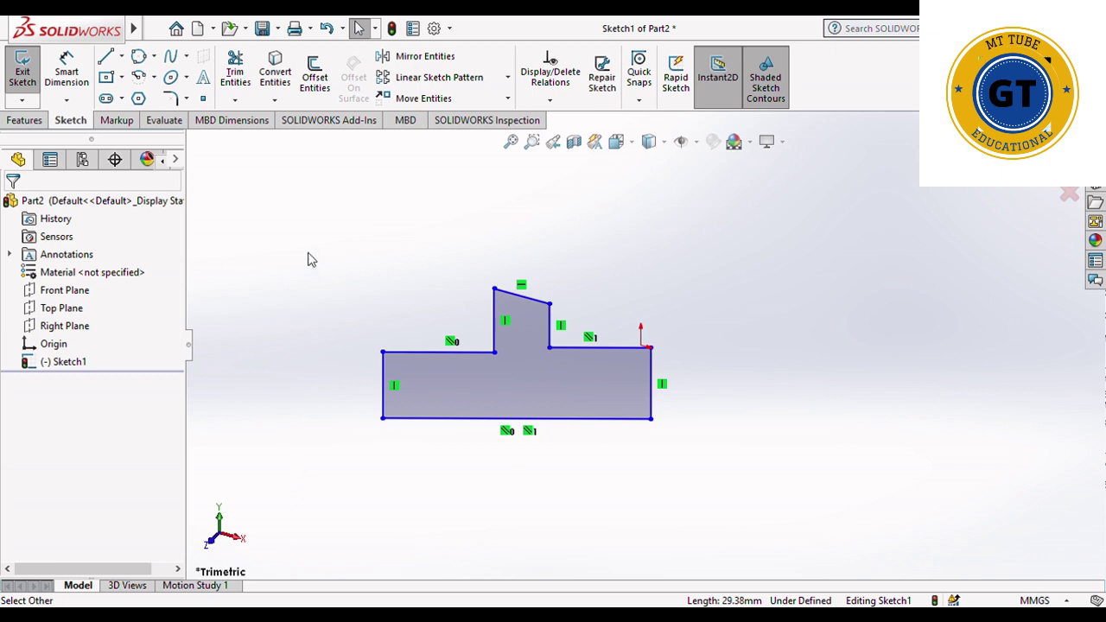
- Delete all lines of the inverted-T outline and show the empty sketch in the Front view
mouse_move(346, 256)
left_mouse_down()
mouse_move(380, 446)
mouse_move(670, 455)
mouse_move(705, 478)
mouse_move(692, 470)
left_mouse_up()
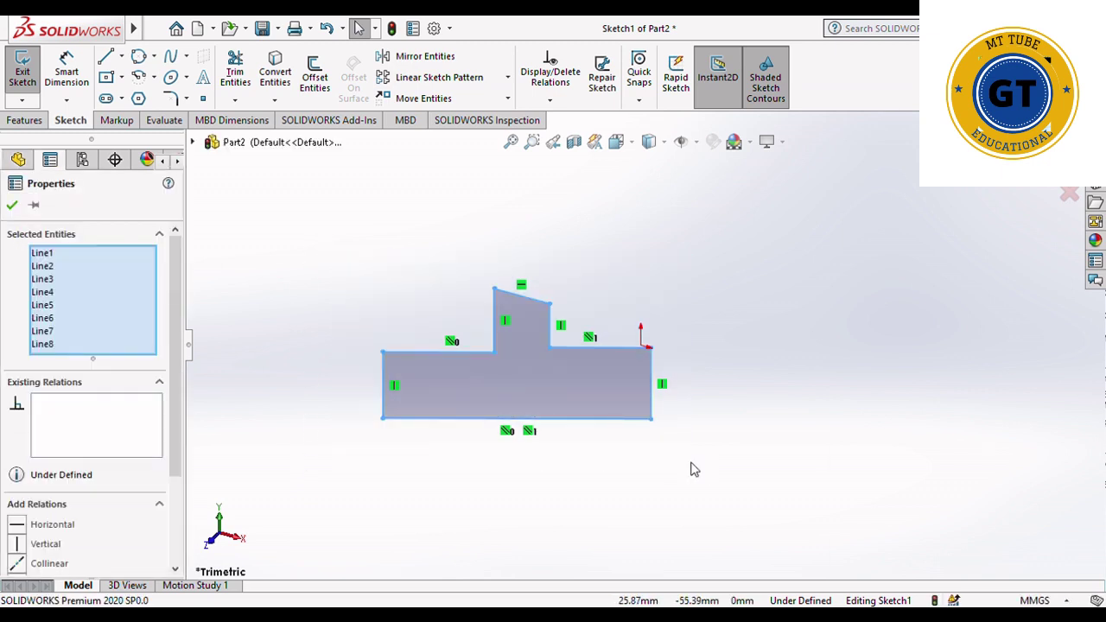
key("Delete")
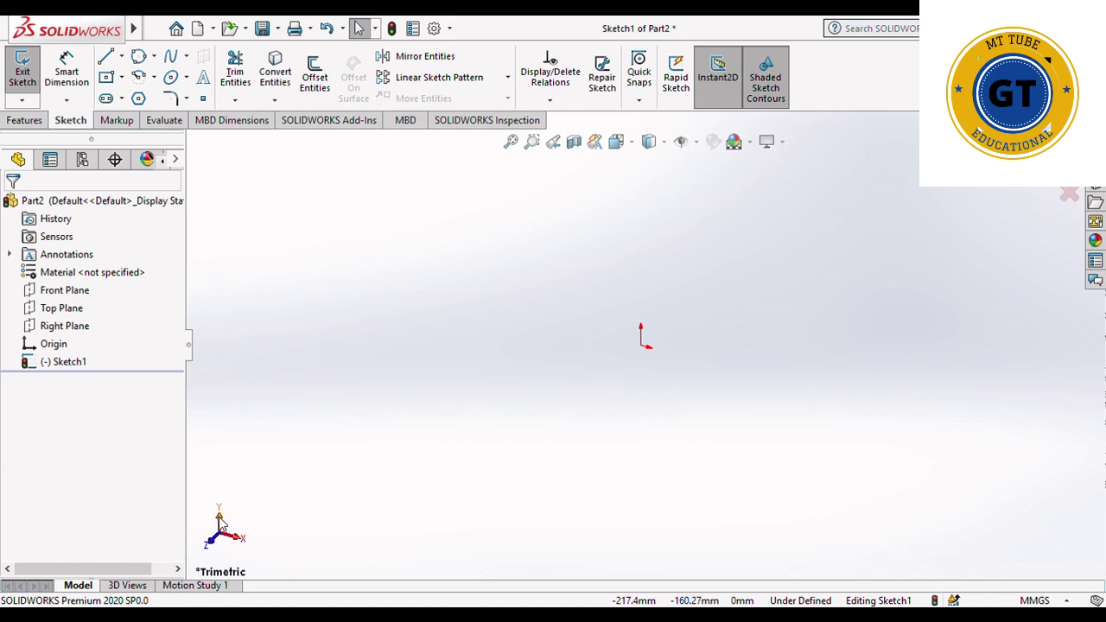
left_click(239, 539)
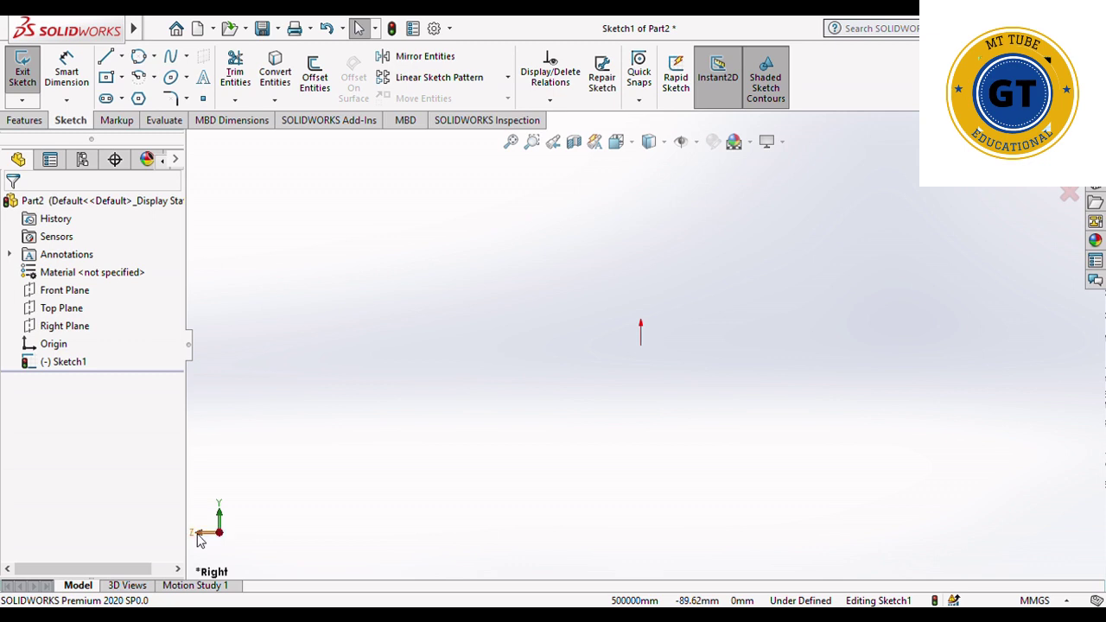
left_click(197, 538)
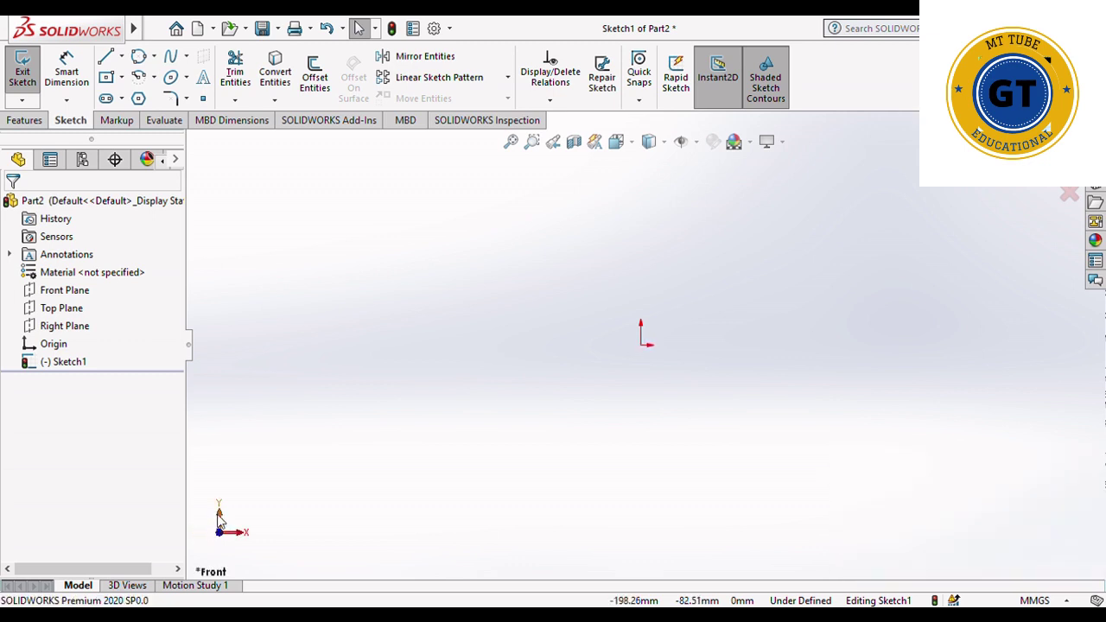
- Try a vertical line about 26 mm long up from the origin and delete it
left_click(105, 56)
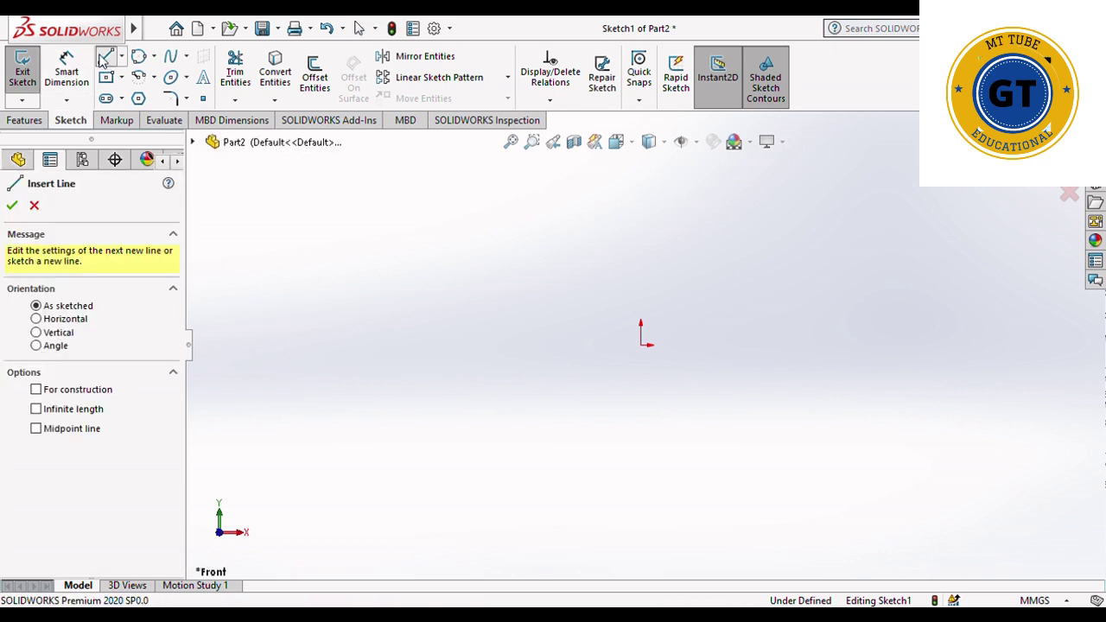
left_click(642, 345)
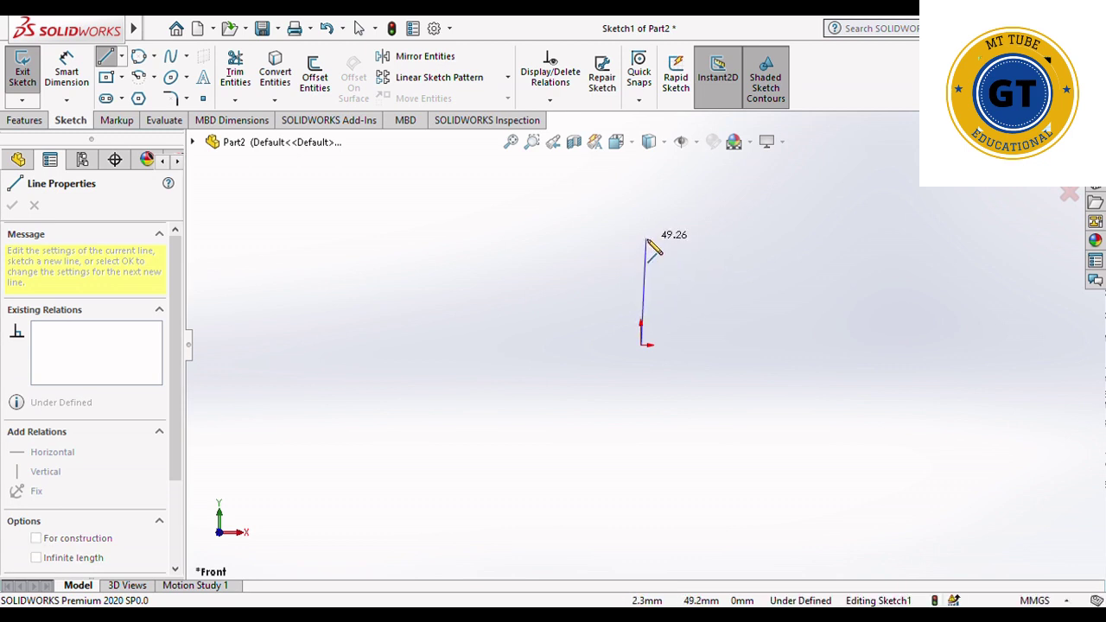
double_click(640, 288)
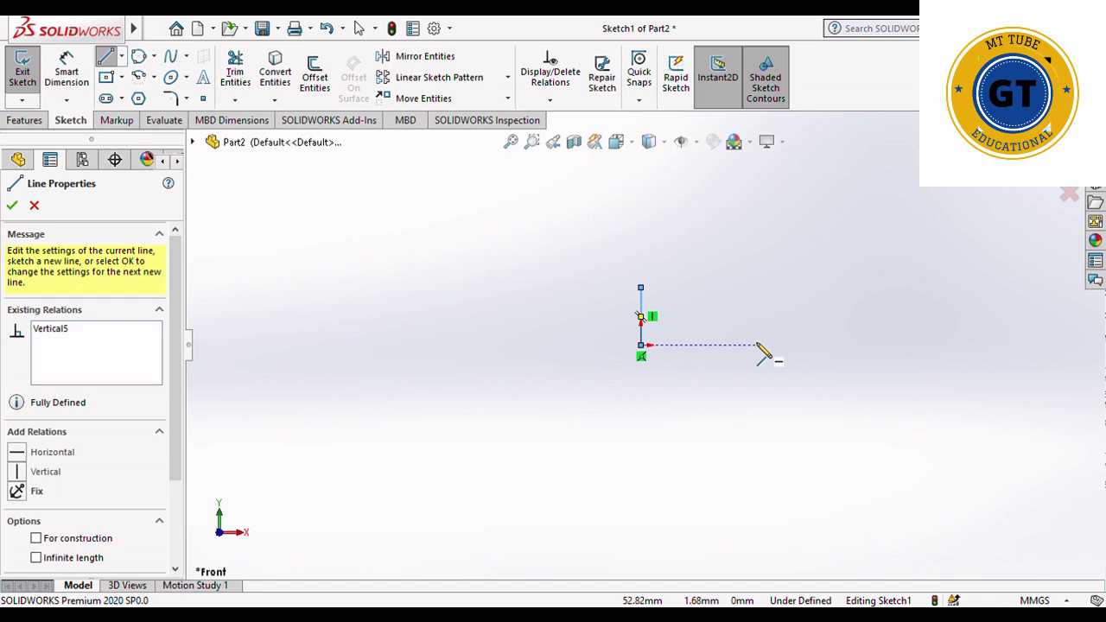
key("Escape")
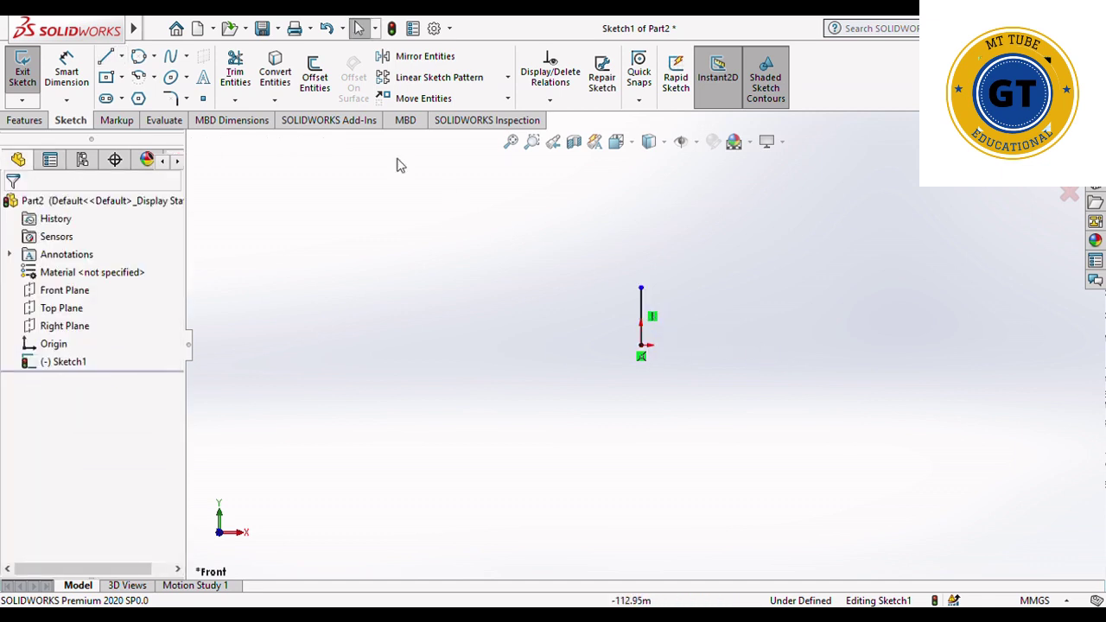
left_click_drag(605, 272, 679, 327)
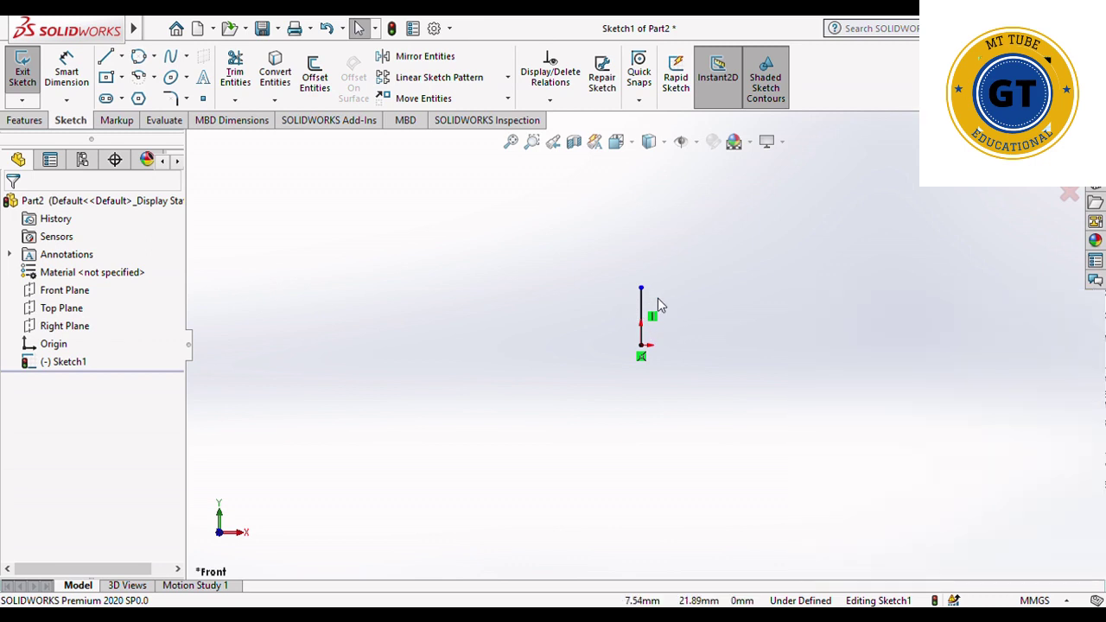
left_click(642, 313)
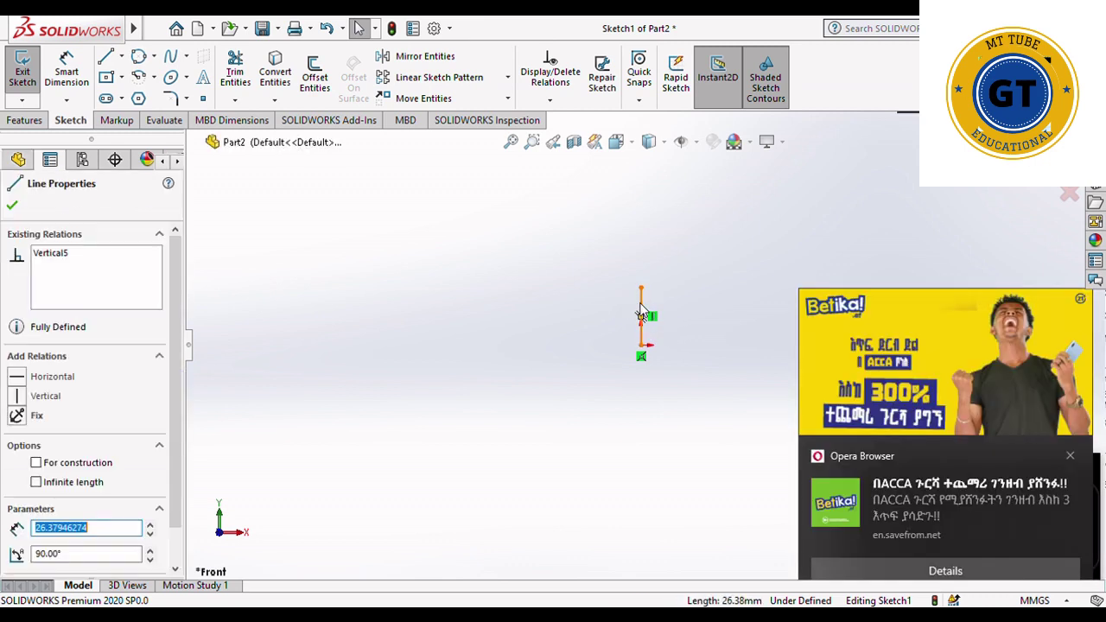
key("Delete")
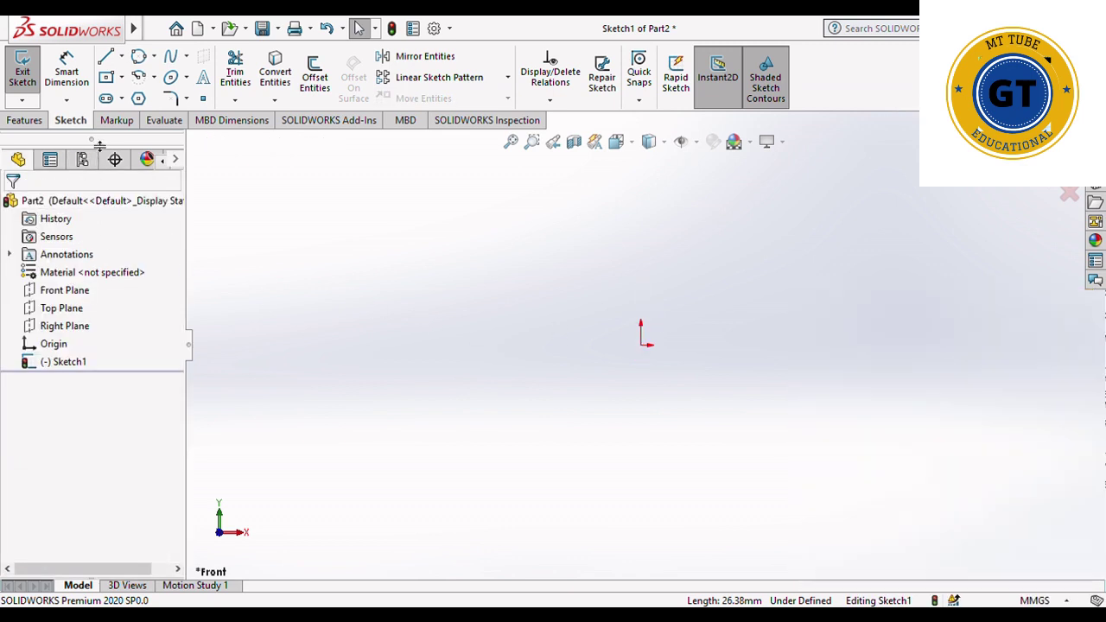
- Start a new inverted-T outline level with the origin, drawing its horizontal base, a right end about 13 mm high and the right shoulder
left_click(106, 59)
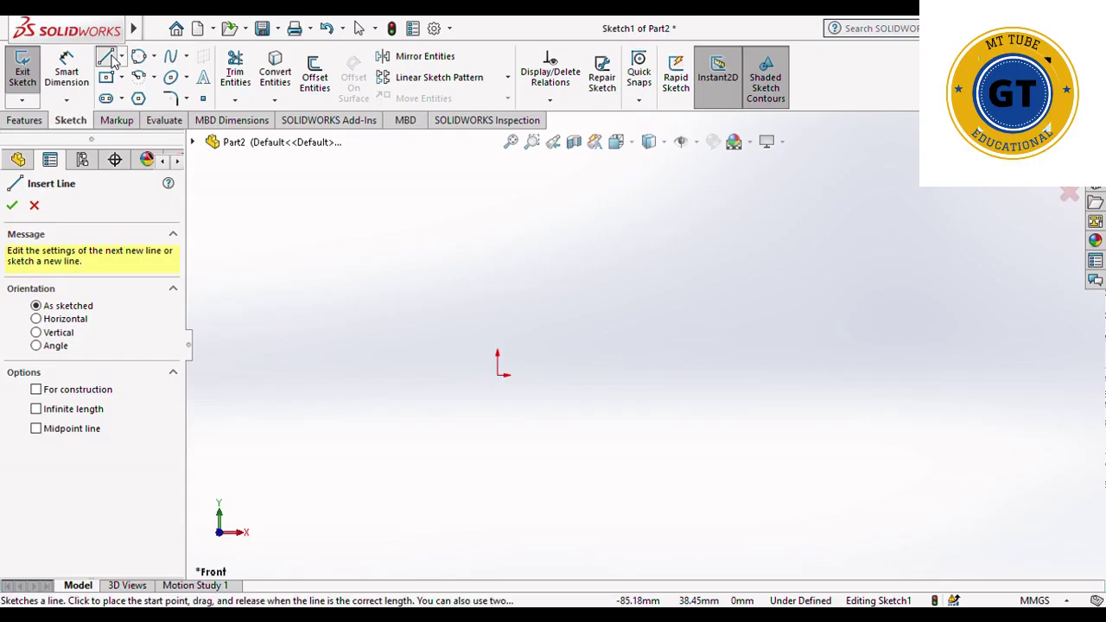
left_click(105, 59)
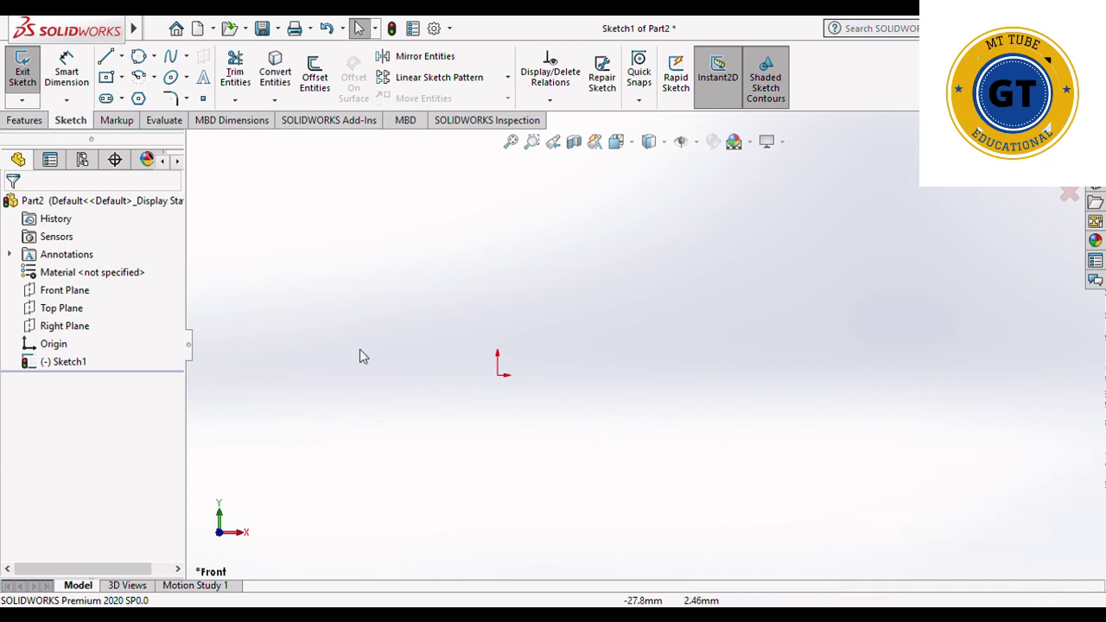
left_click(106, 59)
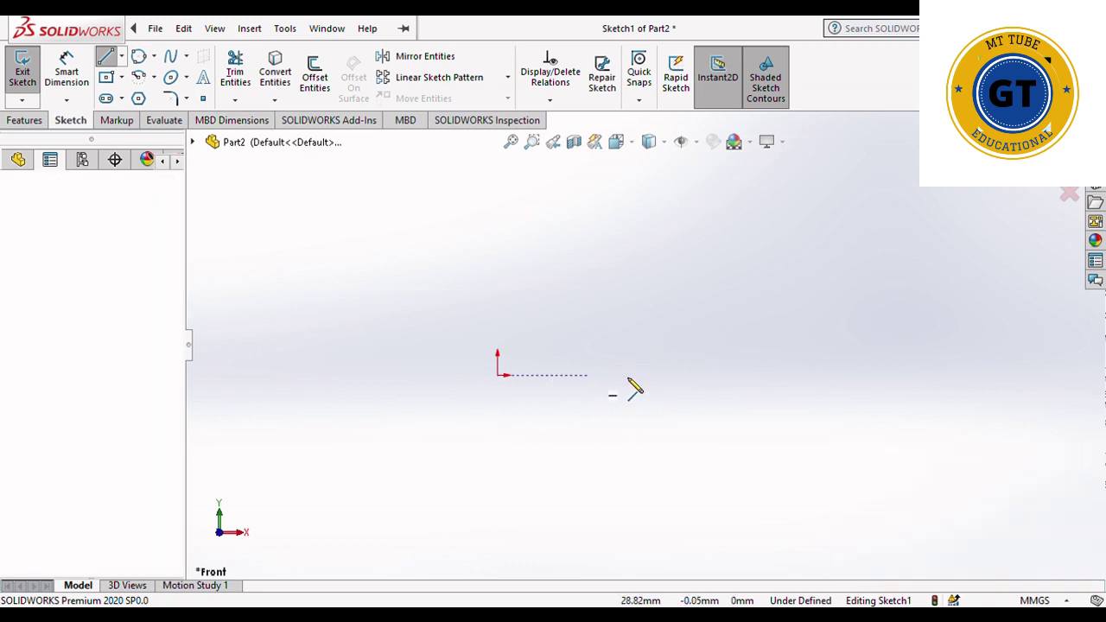
left_click(590, 375)
left_click(796, 375)
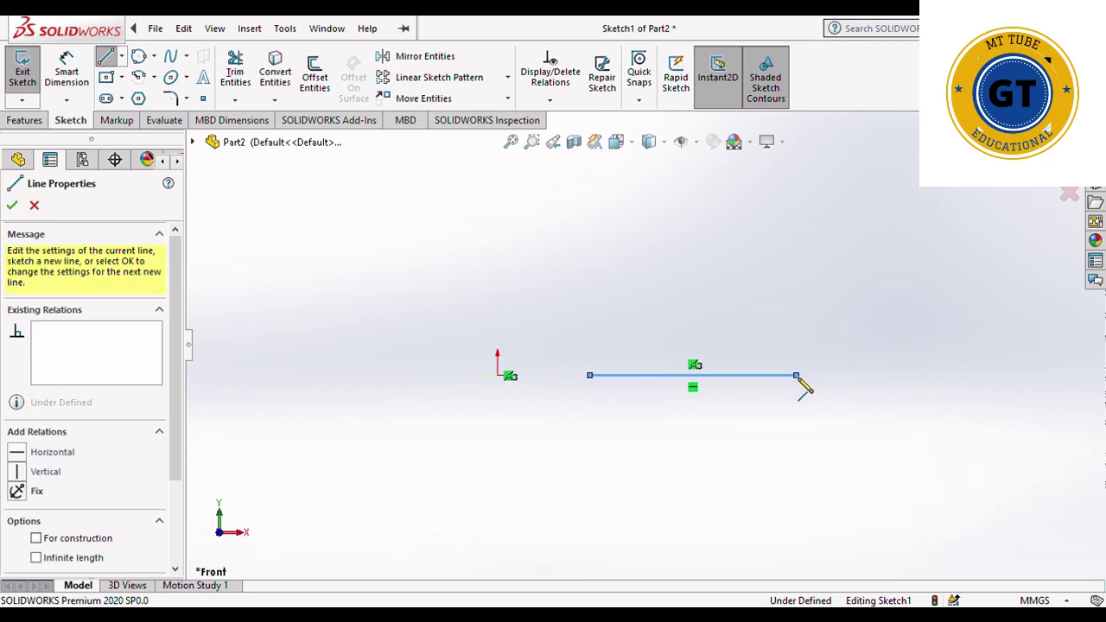
left_click(796, 334)
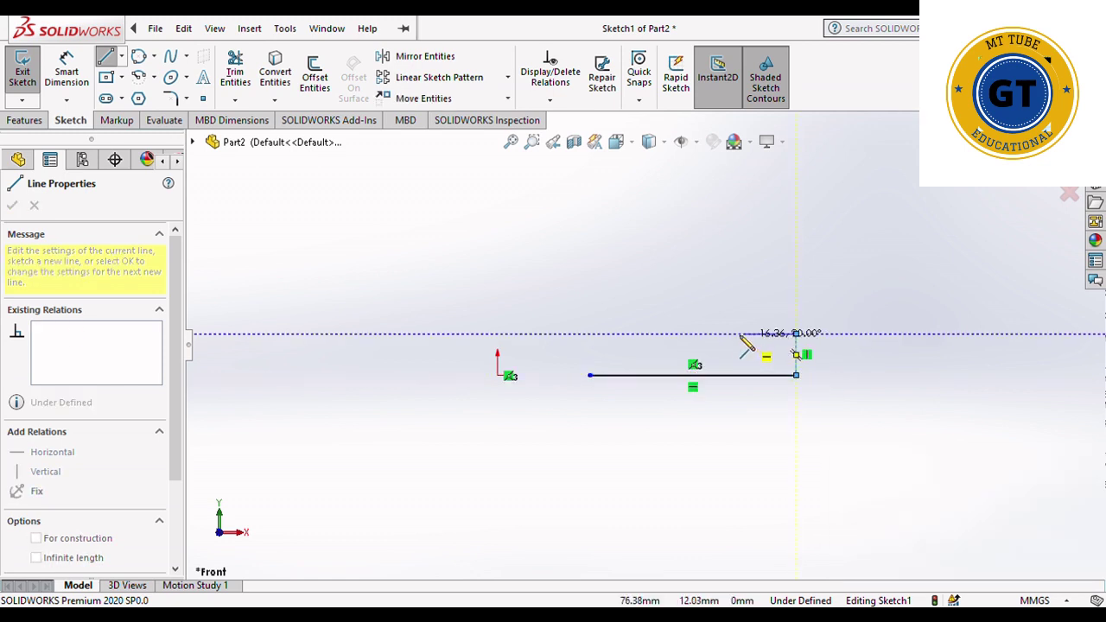
left_click(729, 334)
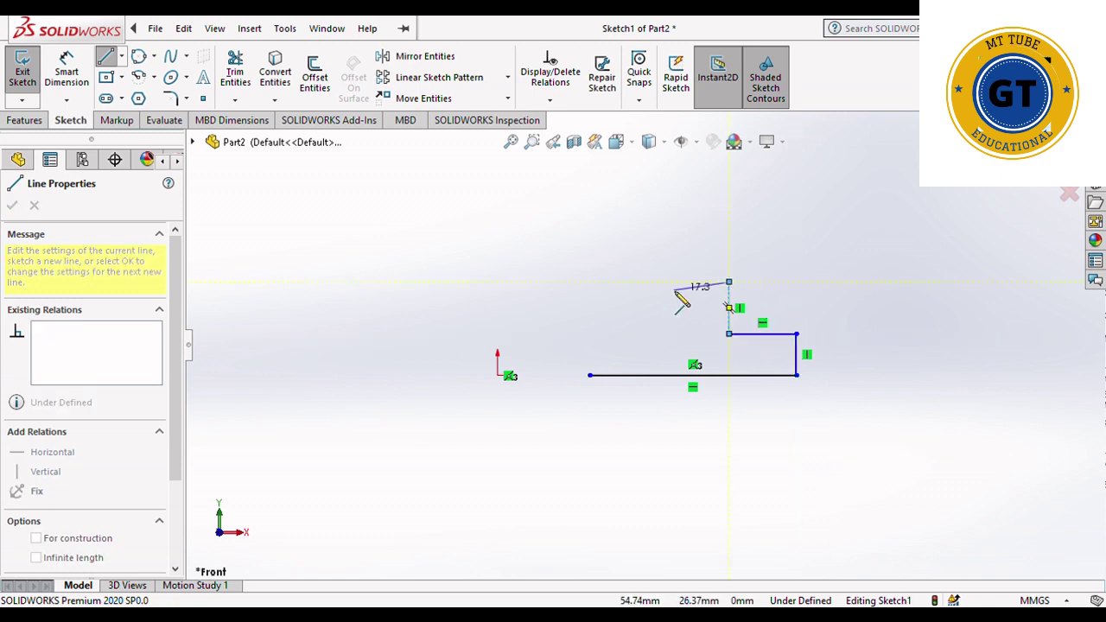
- Complete the inverted-T outline with the stem's horizontal top, its left side, the left shoulder and the left end, closing at the base
left_click(651, 283)
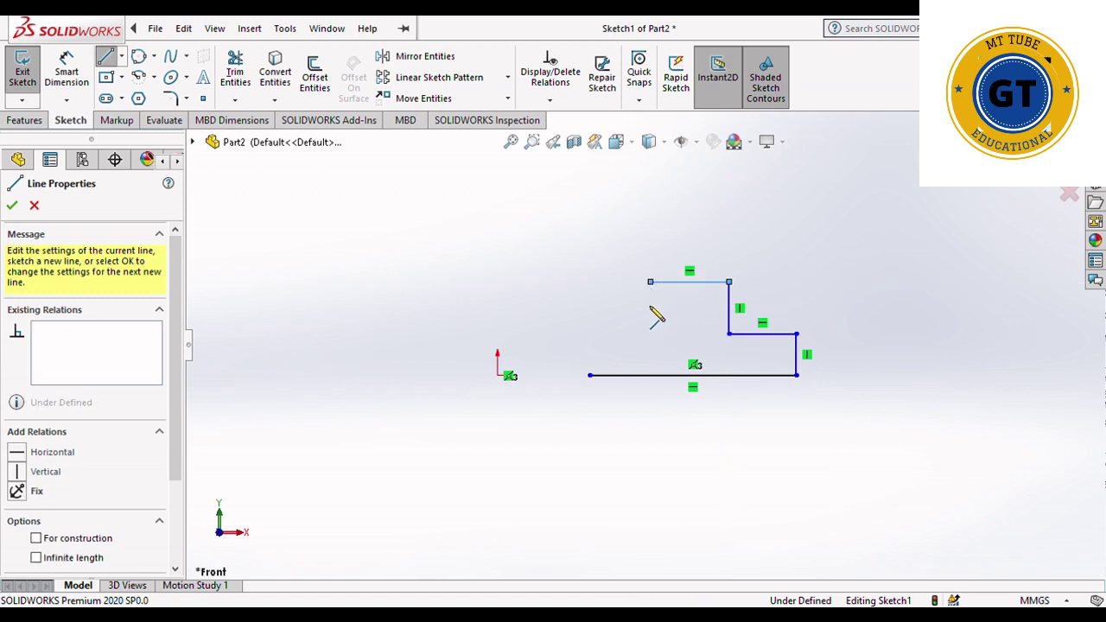
left_click(650, 333)
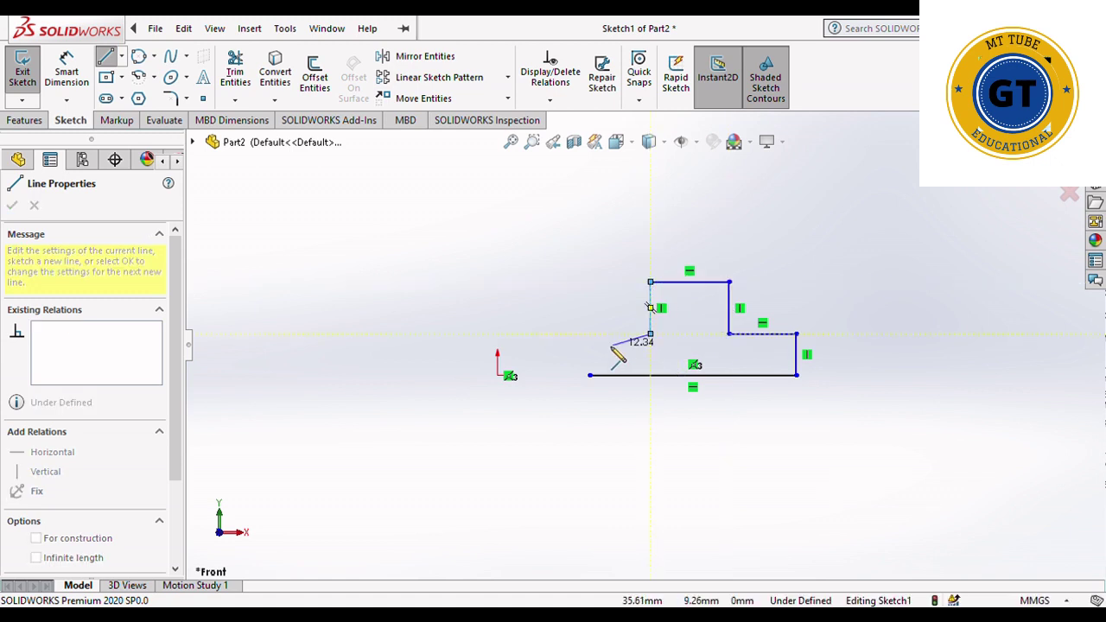
double_click(590, 334)
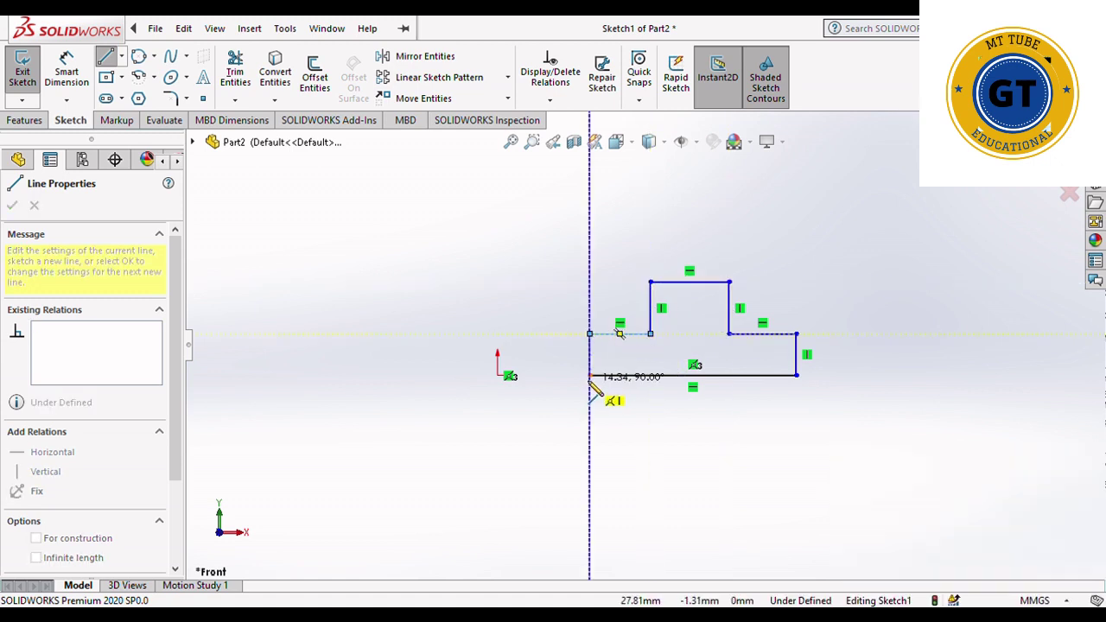
left_click(590, 375)
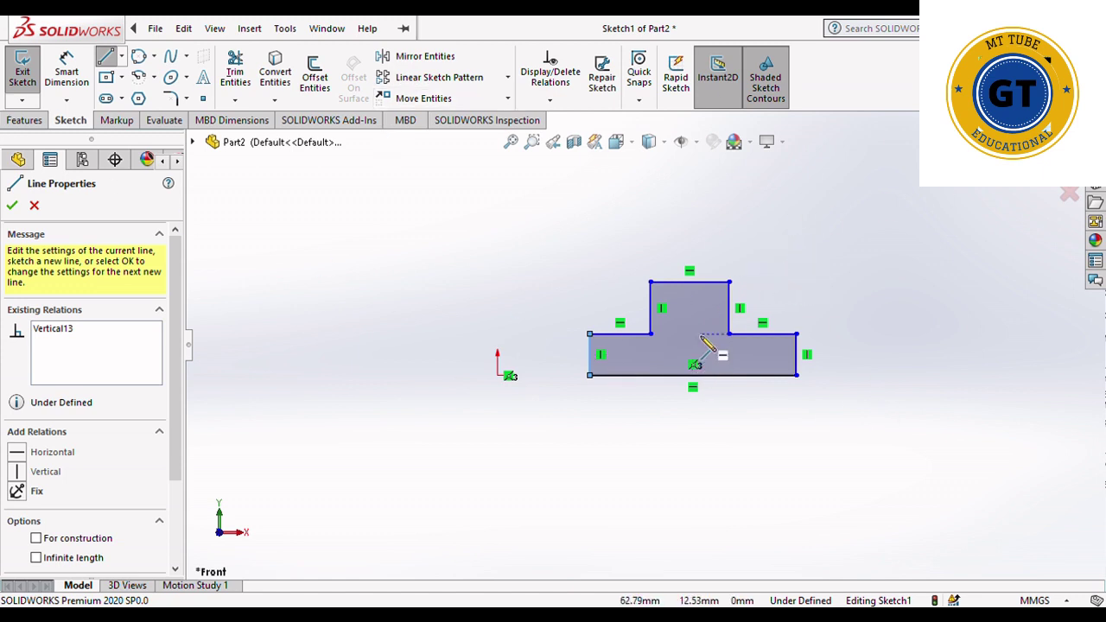
- Dimension the height of the inverted T's right end as 20 mm
left_click(60, 76)
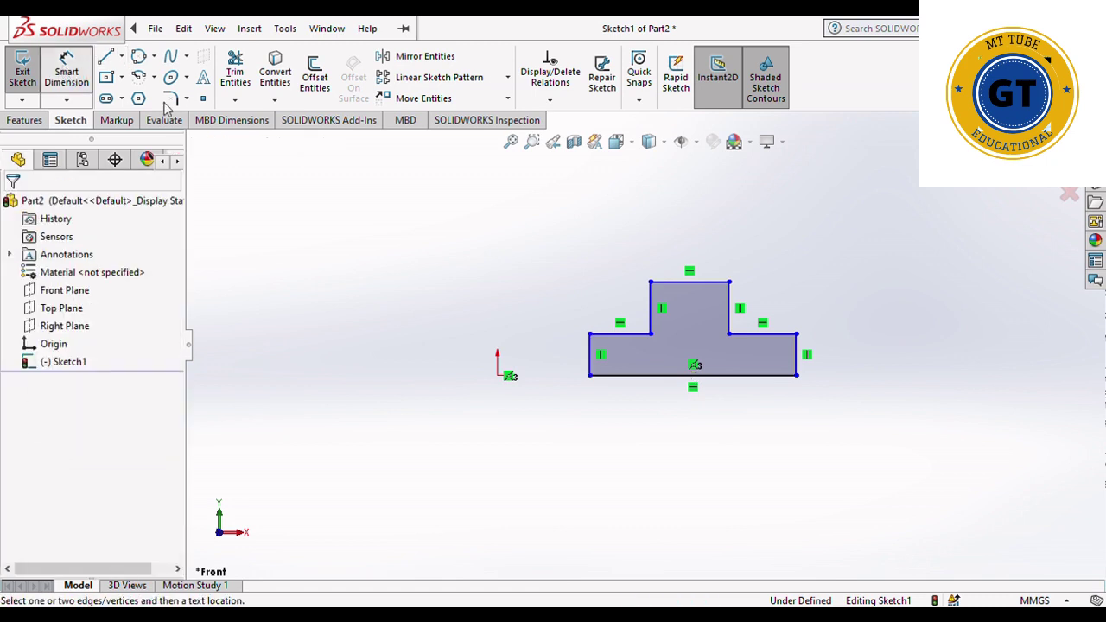
left_click(797, 363)
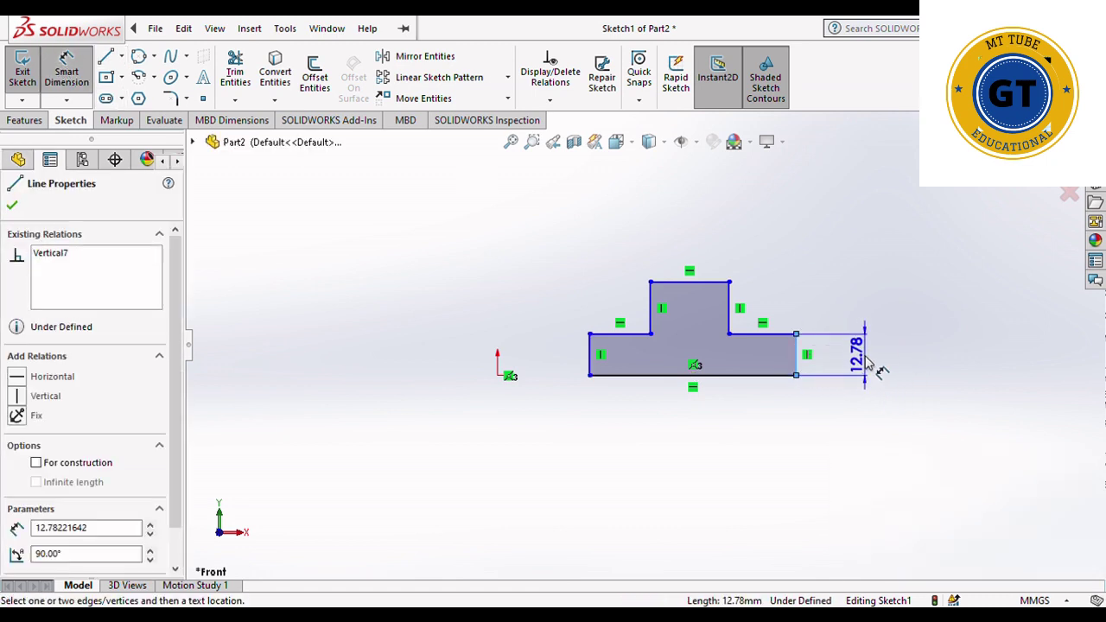
left_click(878, 367)
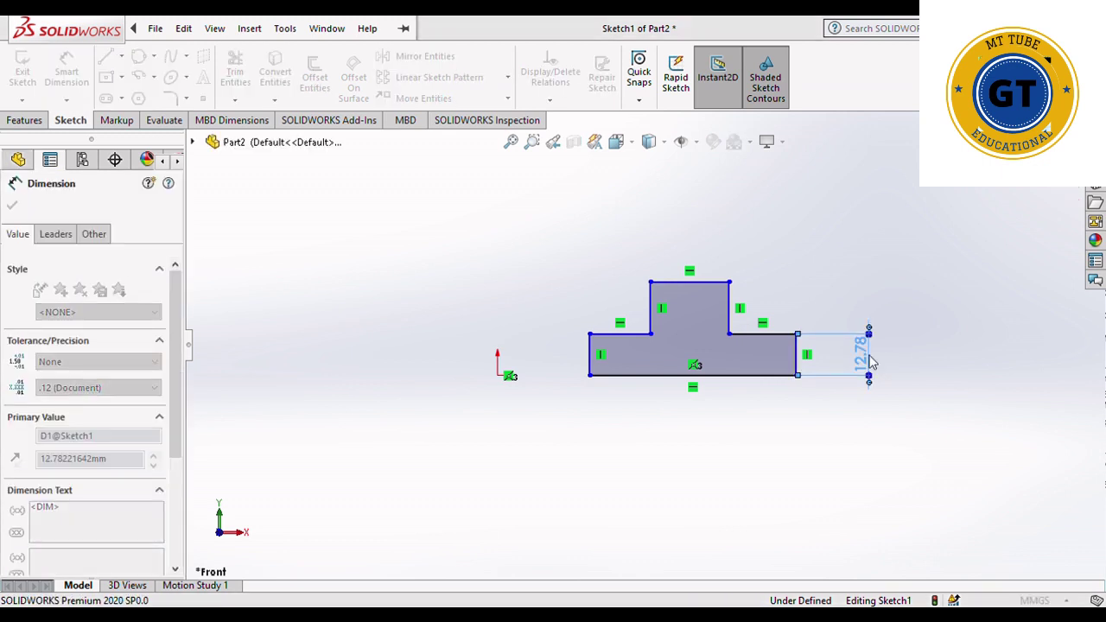
type("20")
key("Return")
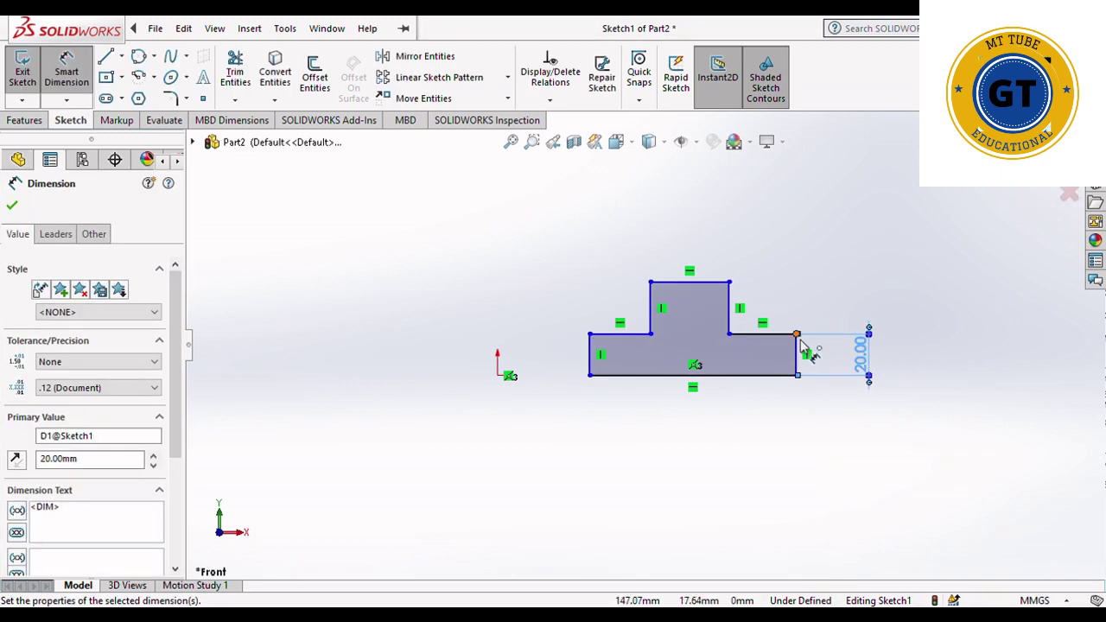
left_click(761, 337)
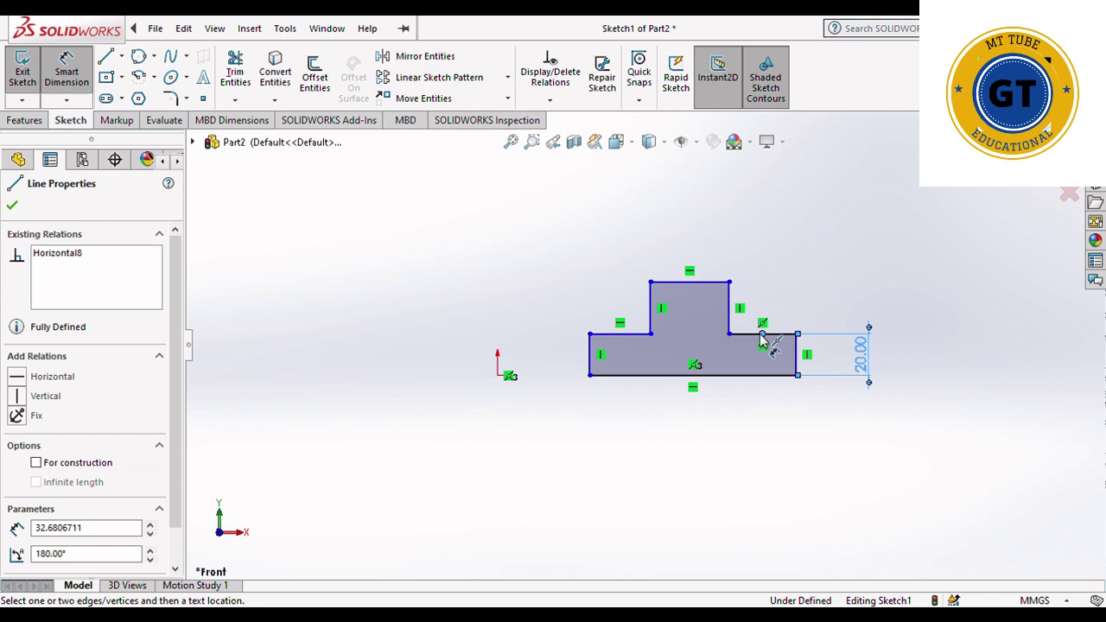
key("Escape")
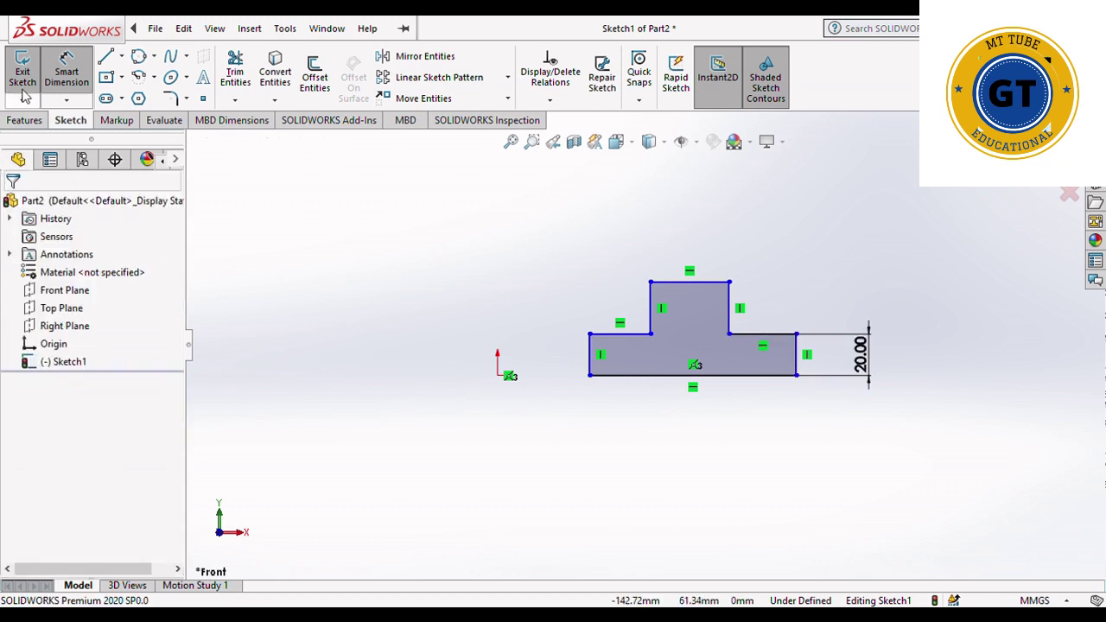
left_click(761, 333)
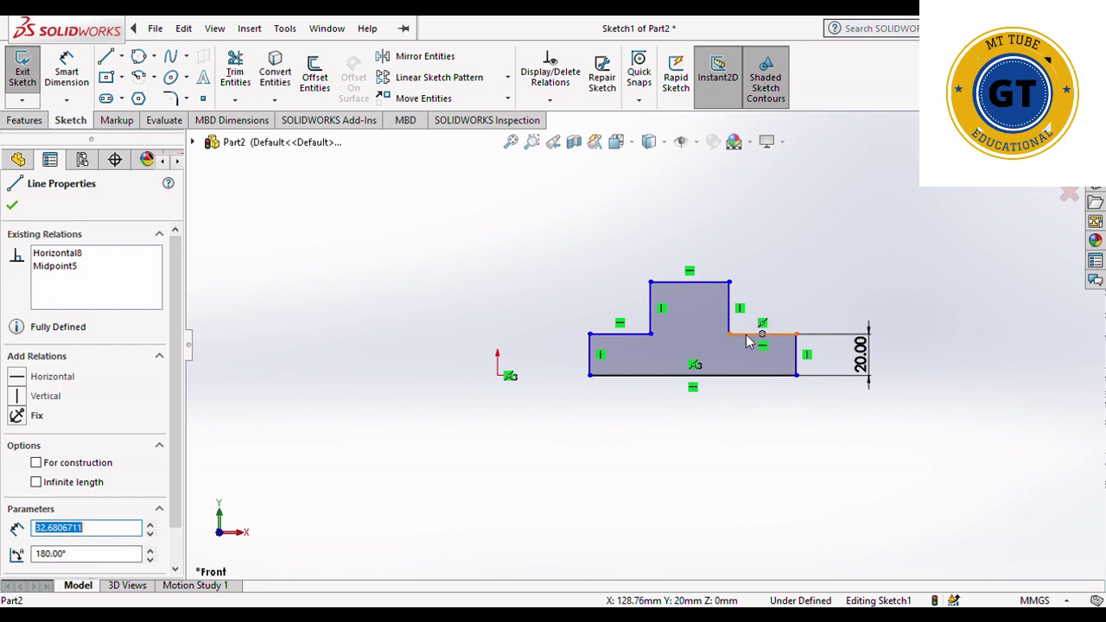
key("Delete")
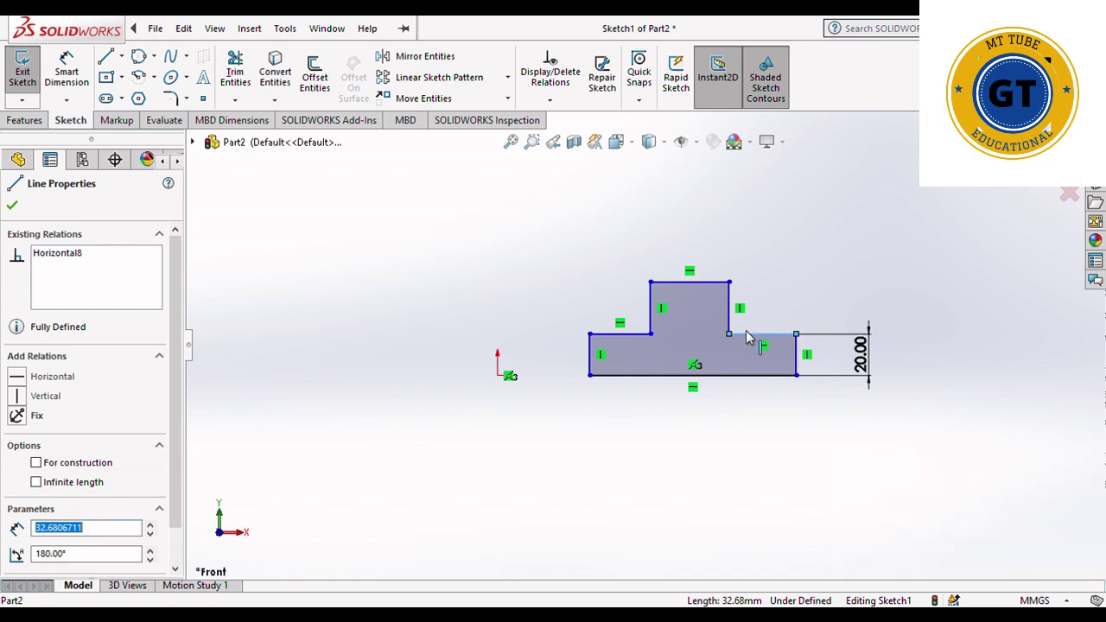
- Dimension the right shoulder and the stem's top line at 20 mm each
left_click(66, 74)
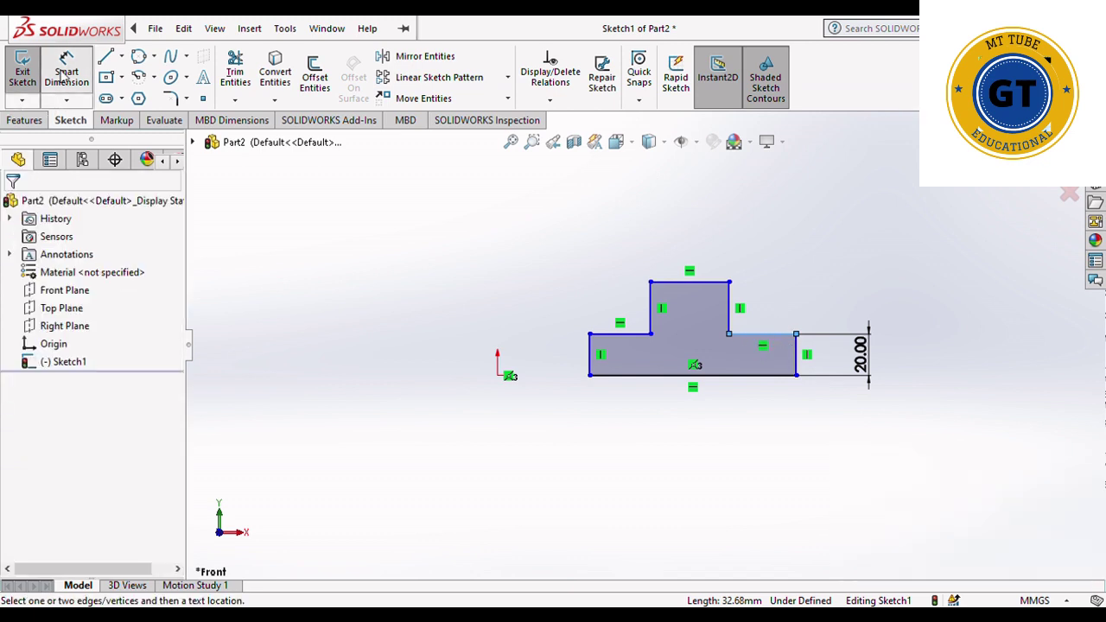
left_click(765, 334)
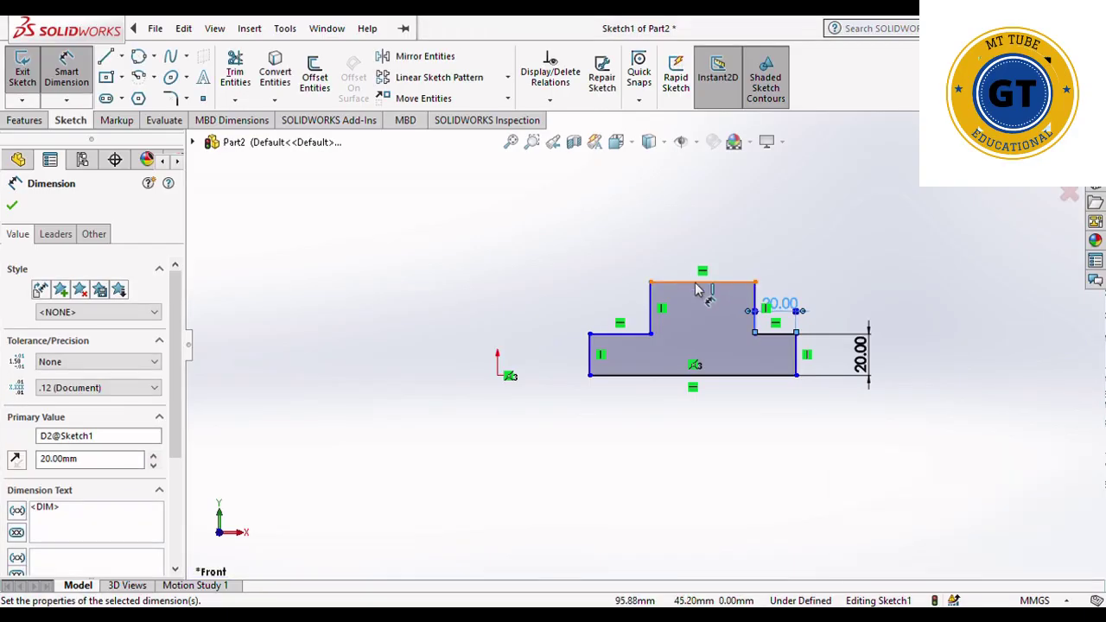
left_click(696, 283)
left_click(710, 253)
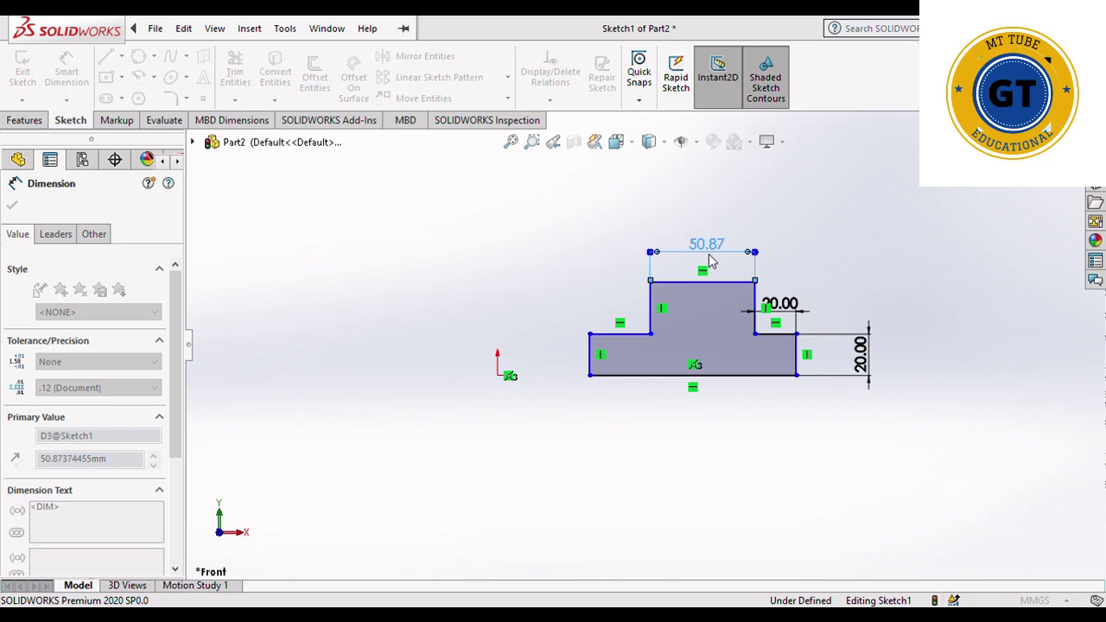
type("20")
key("Return")
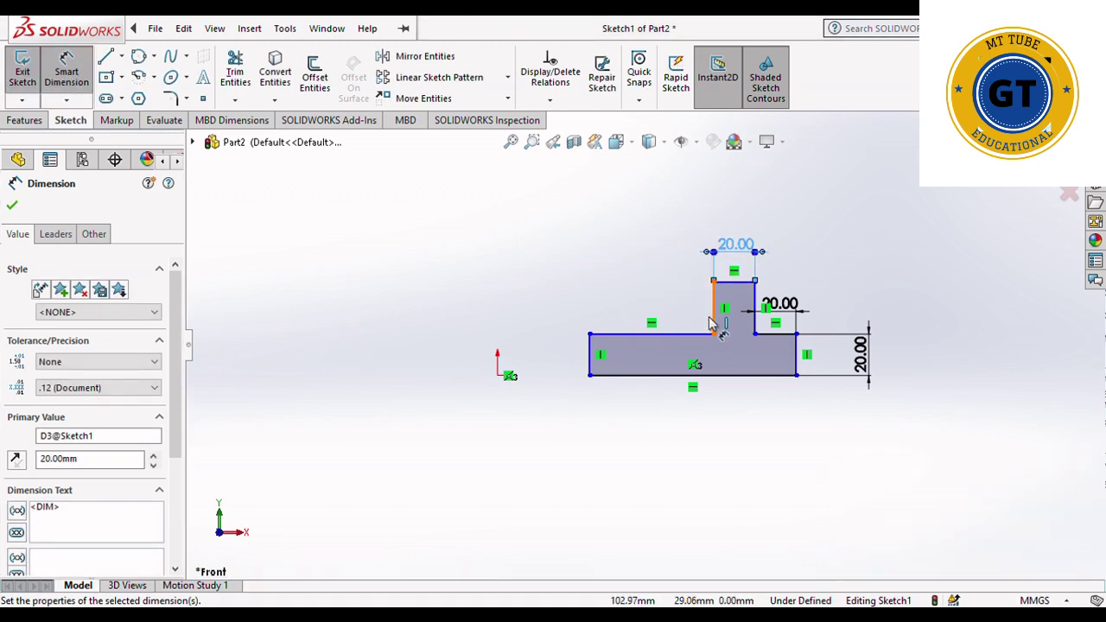
- Dimension the left shoulder of the inverted T as 20 mm
left_click(676, 334)
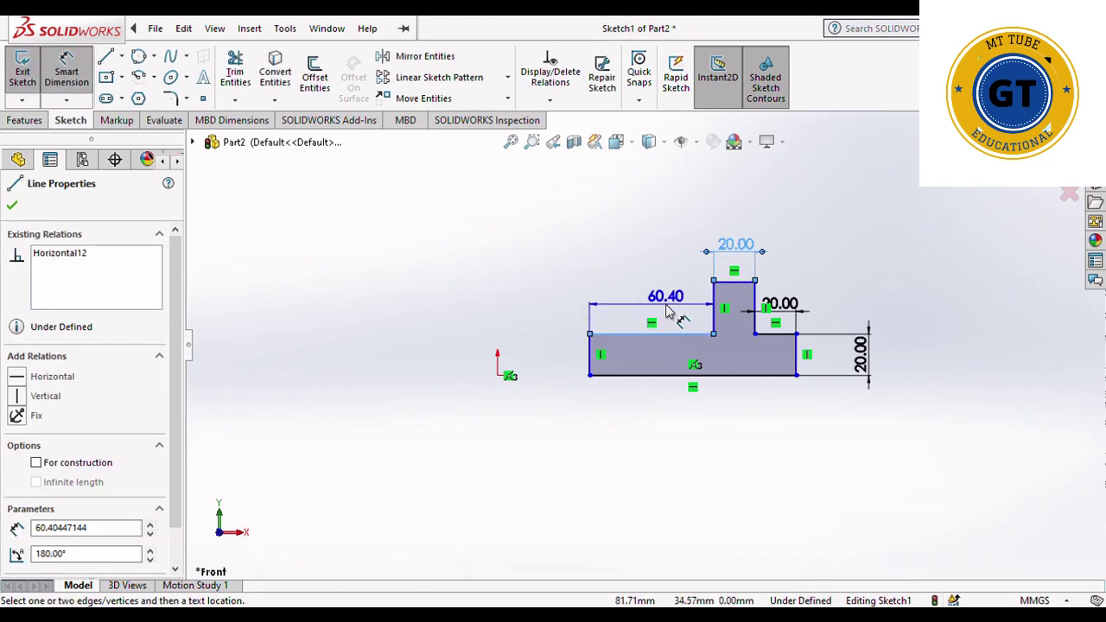
left_click(670, 312)
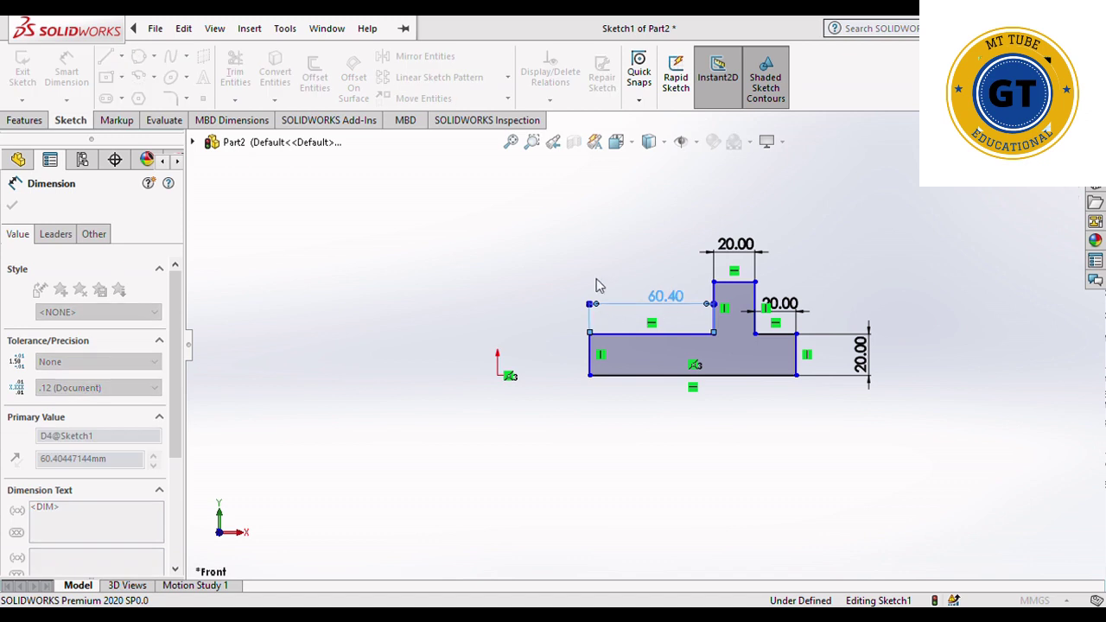
type("20")
key("Return")
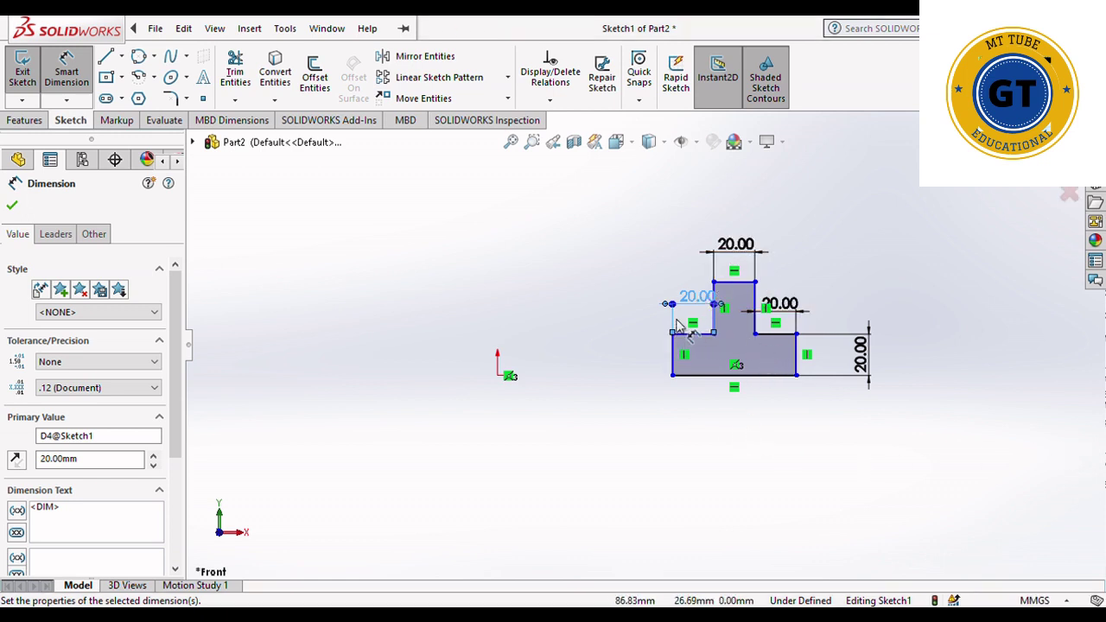
- Try to dimension the overall length of the inverted T's base line
left_click(716, 376)
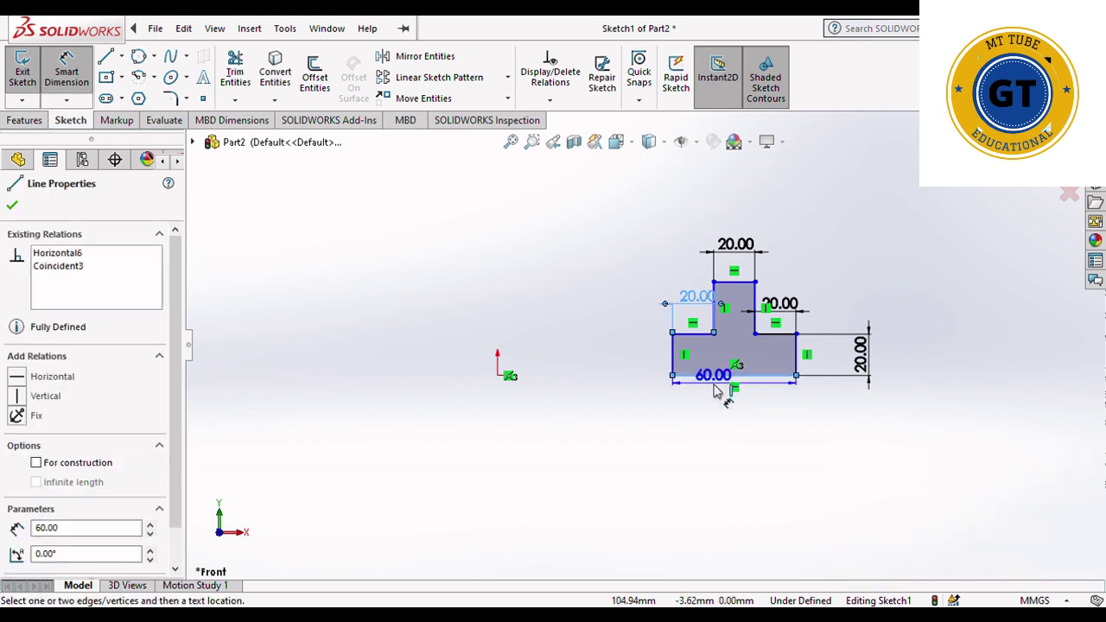
left_click(733, 426)
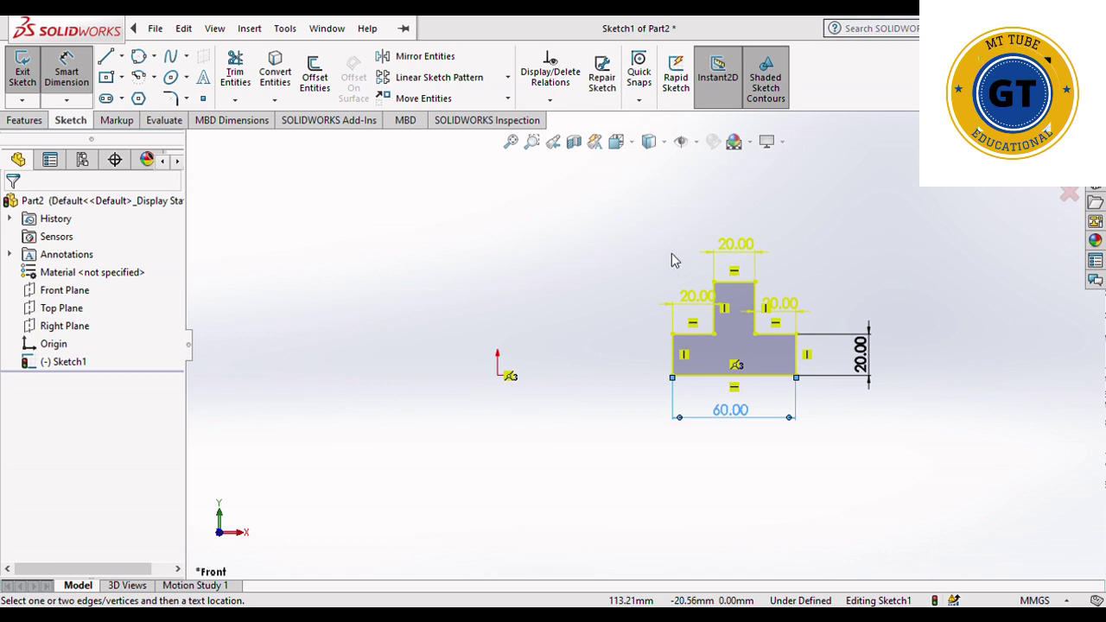
key("Escape")
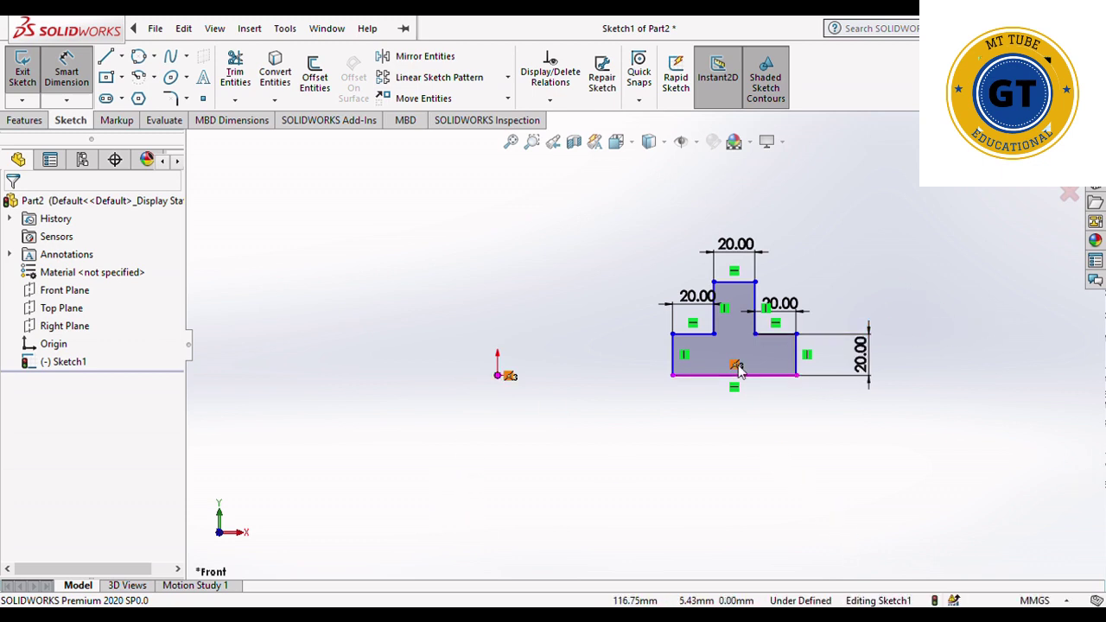
scroll(617, 338, "down", 1)
scroll(623, 350, "up", 2)
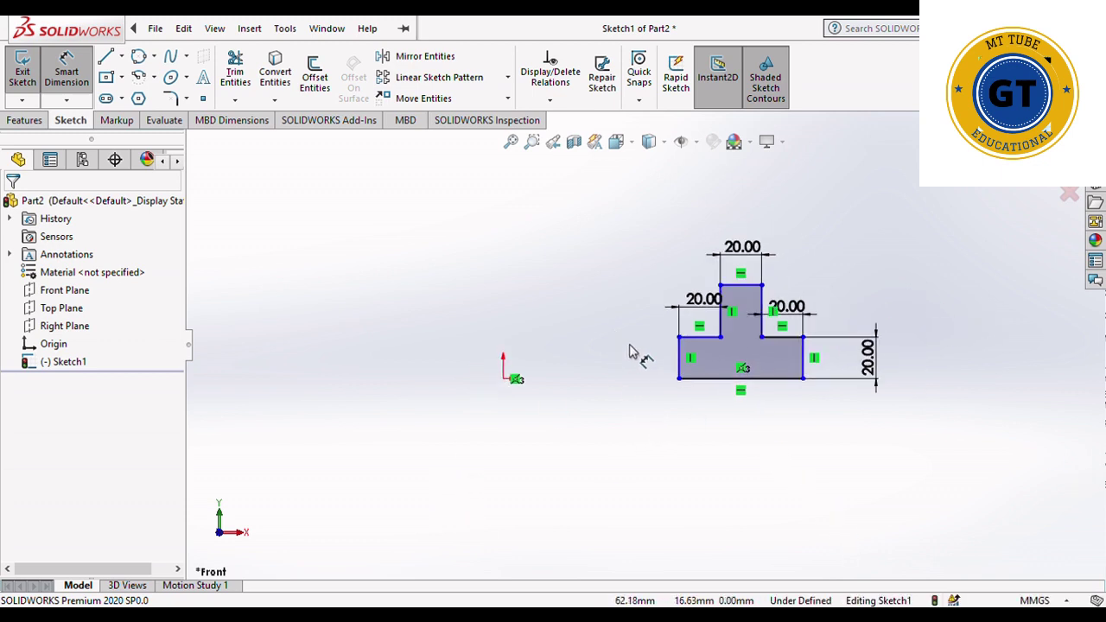
scroll(894, 251, "down", 2)
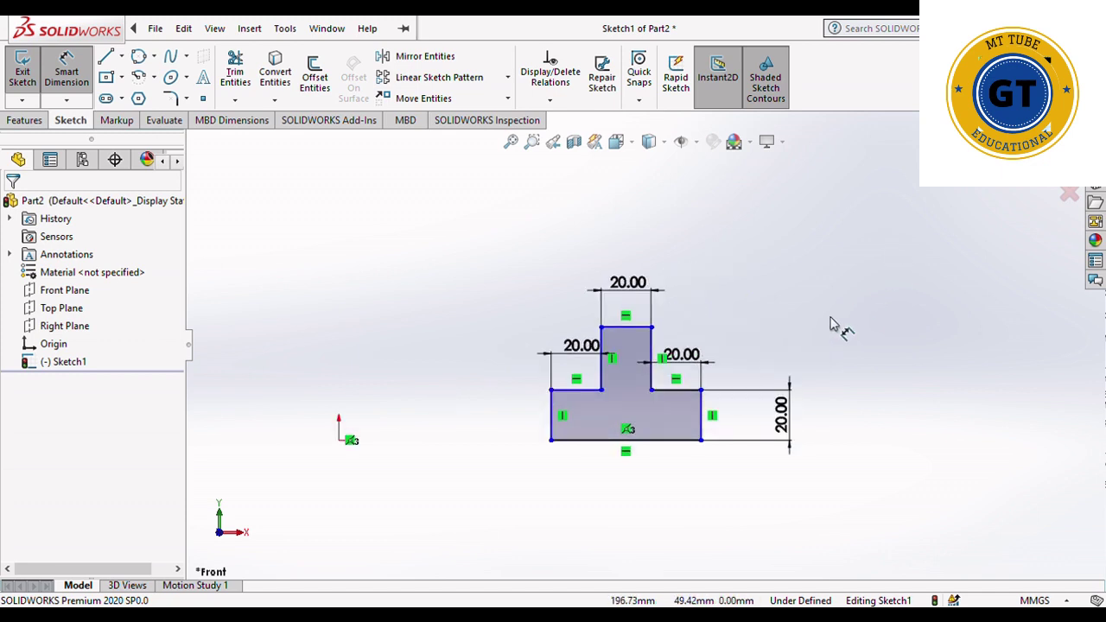
scroll(821, 350, "down", 1)
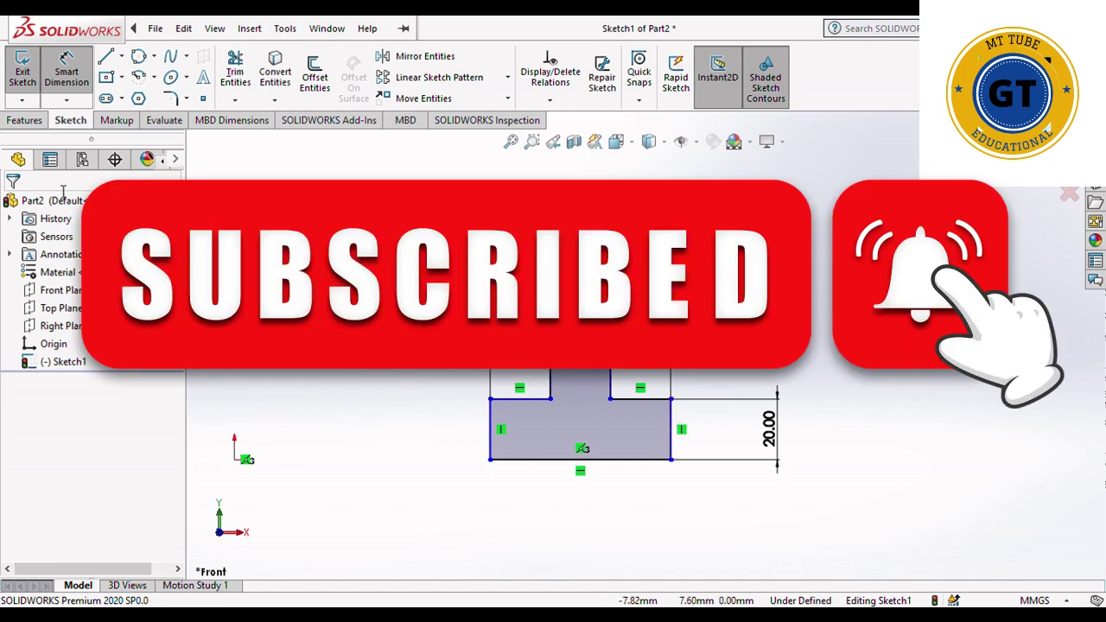
left_click(107, 57)
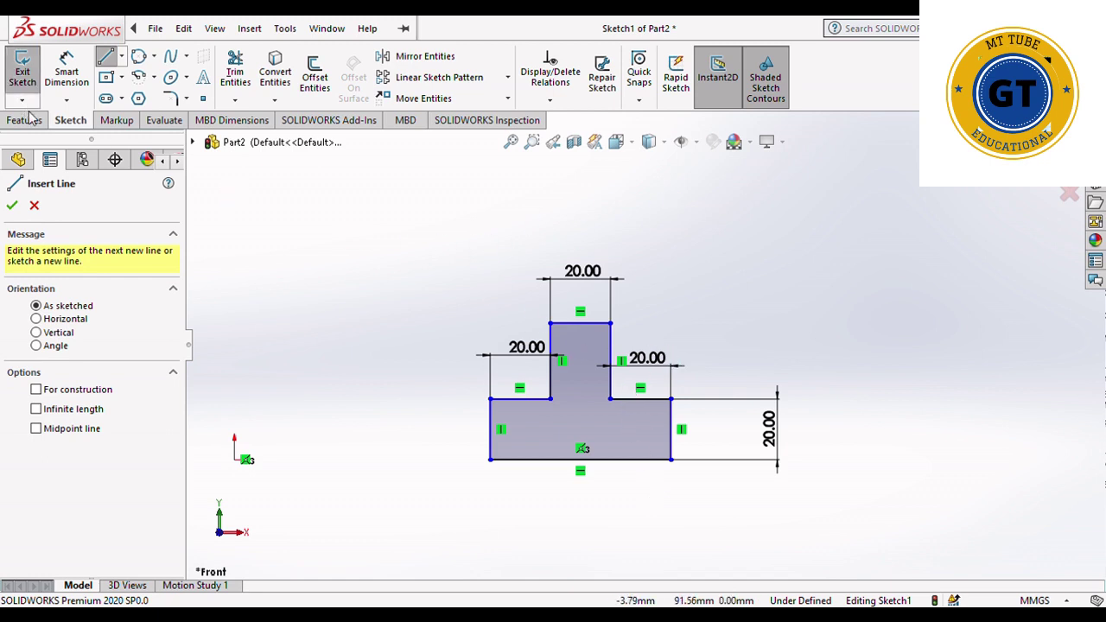
key("Escape")
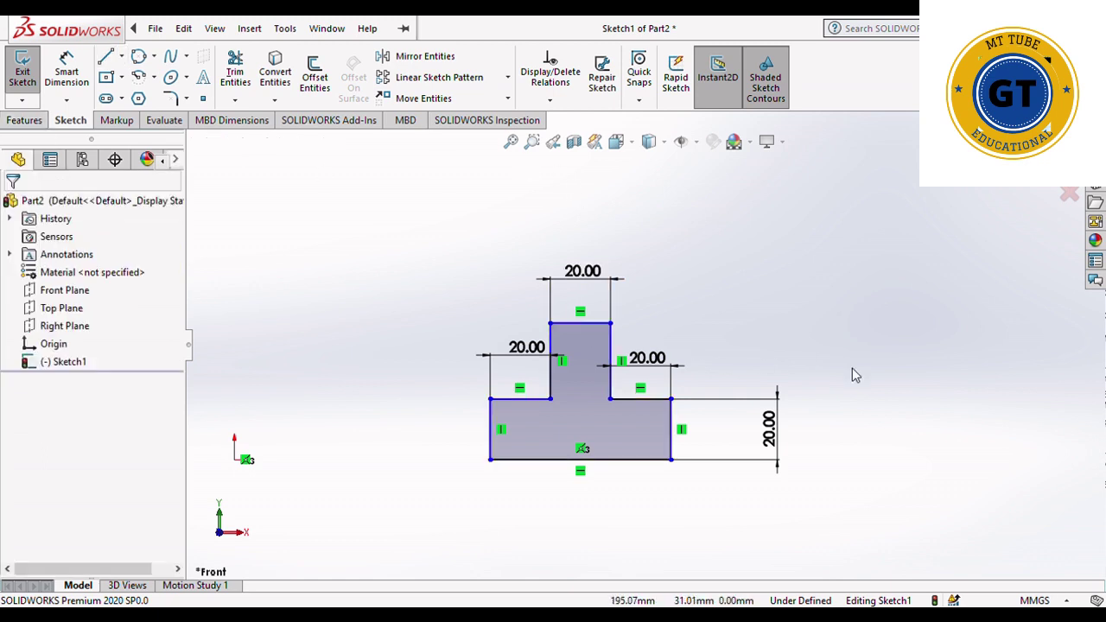
scroll(797, 379, "down", 3)
scroll(796, 381, "up", 4)
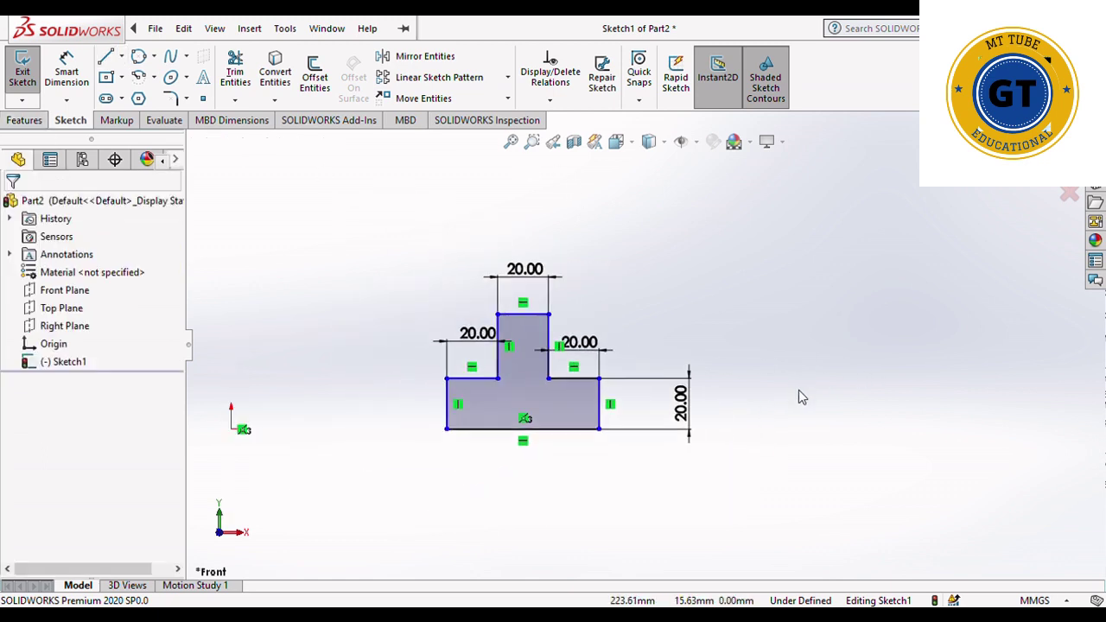
scroll(798, 393, "down", 2)
scroll(799, 403, "down", 1)
scroll(795, 403, "up", 2)
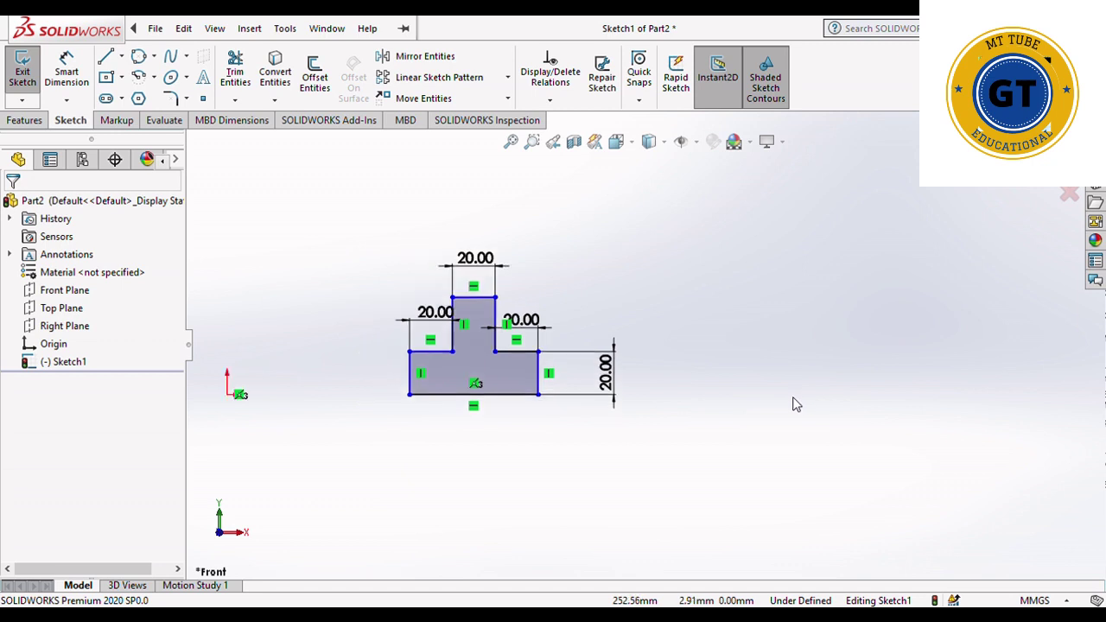
scroll(795, 403, "down", 3)
scroll(795, 403, "up", 3)
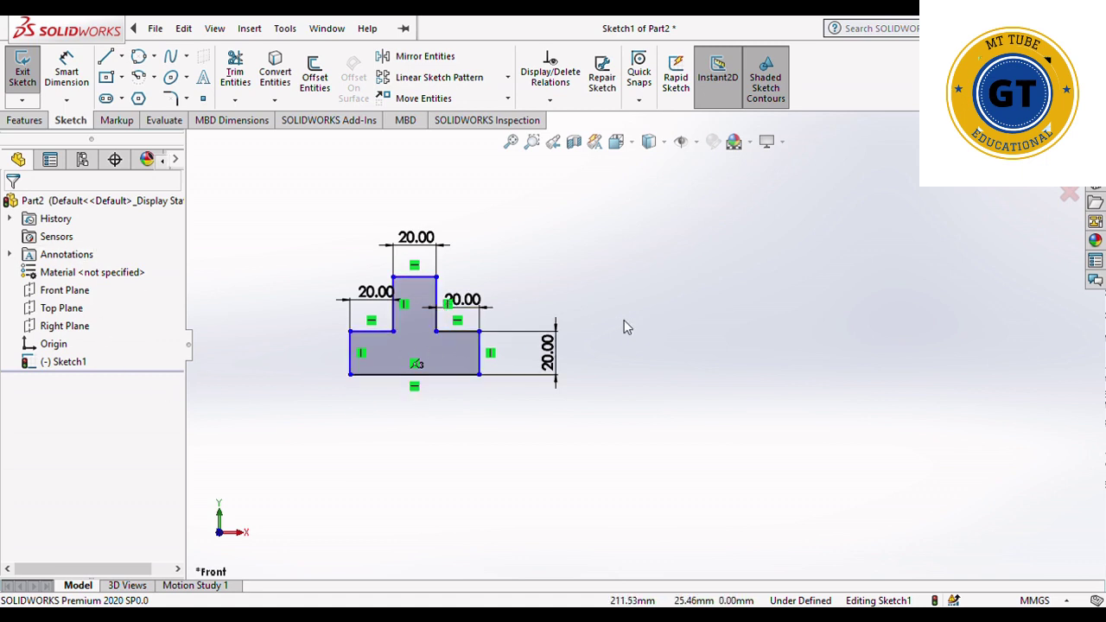
scroll(624, 320, "up", 2)
scroll(711, 318, "down", 2)
scroll(614, 332, "down", 1)
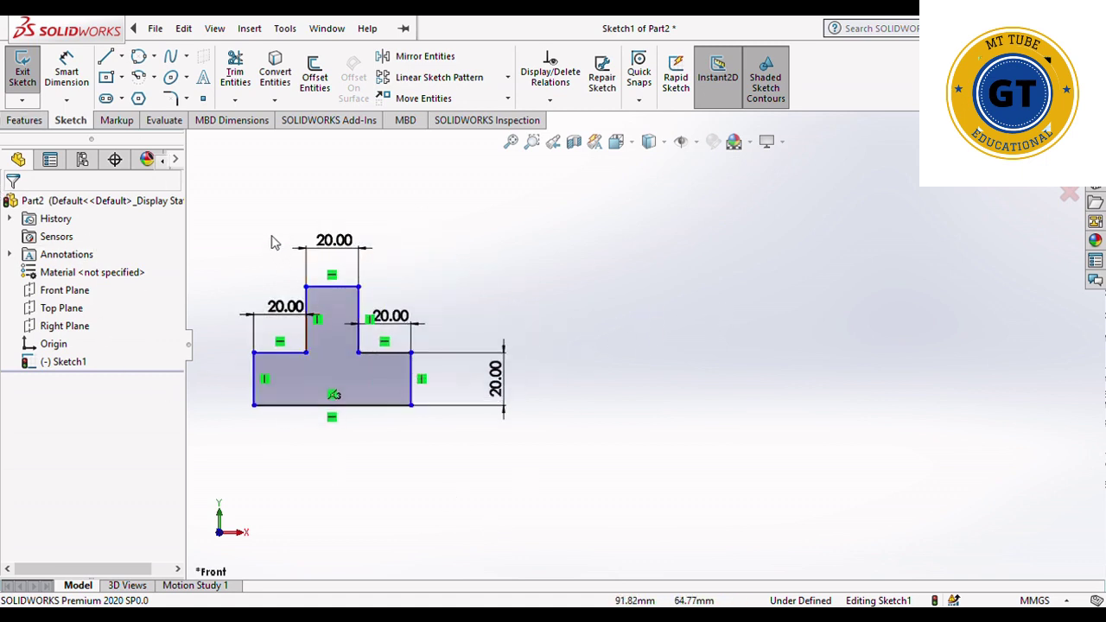
scroll(271, 217, "down", 2)
scroll(596, 337, "up", 3)
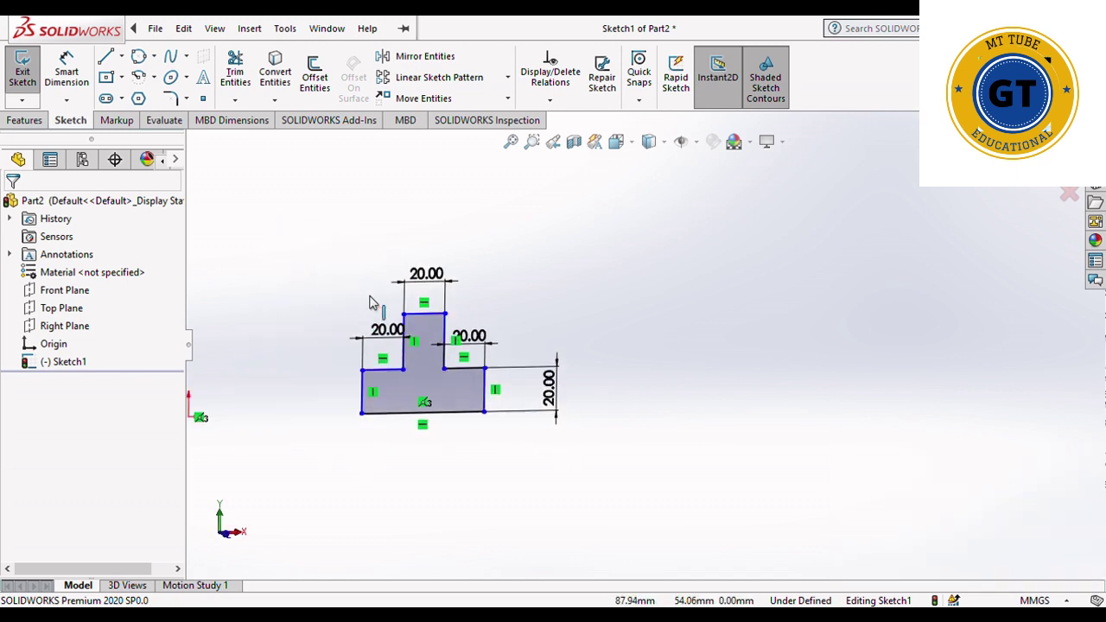
scroll(600, 350, "up", 1)
scroll(437, 412, "down", 2)
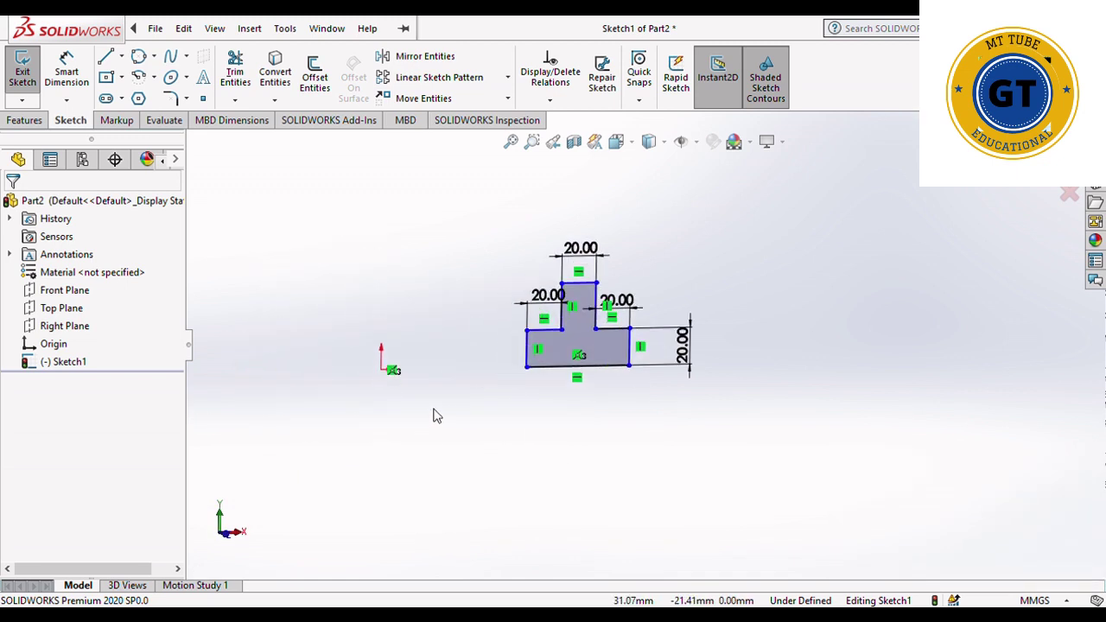
scroll(722, 302, "up", 1)
scroll(654, 208, "up", 2)
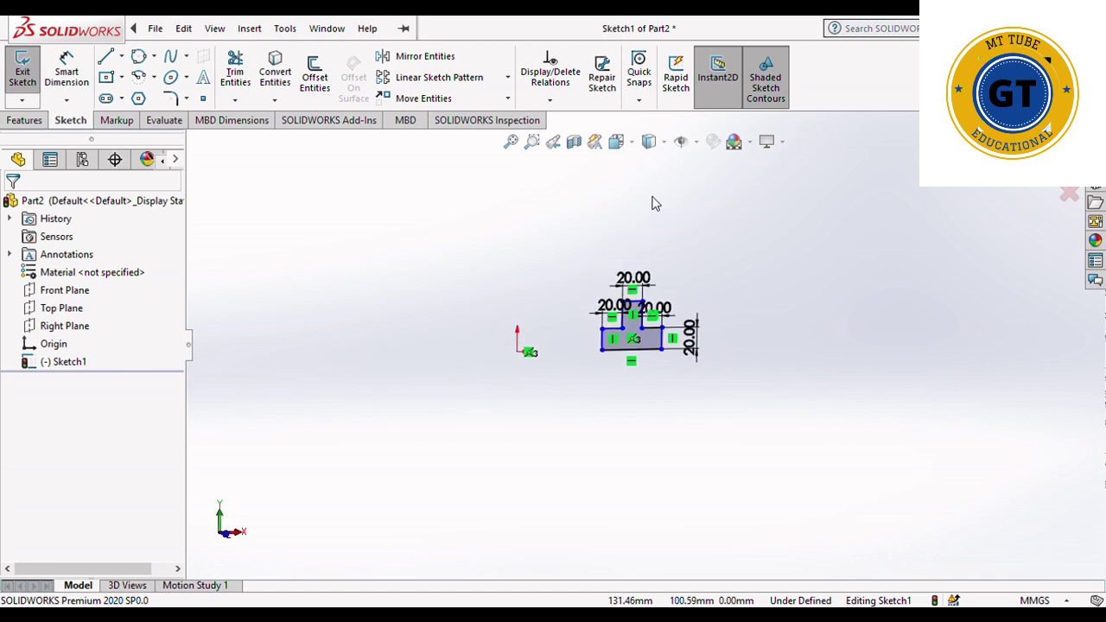
scroll(654, 239, "down", 2)
scroll(646, 391, "down", 1)
scroll(657, 380, "down", 3)
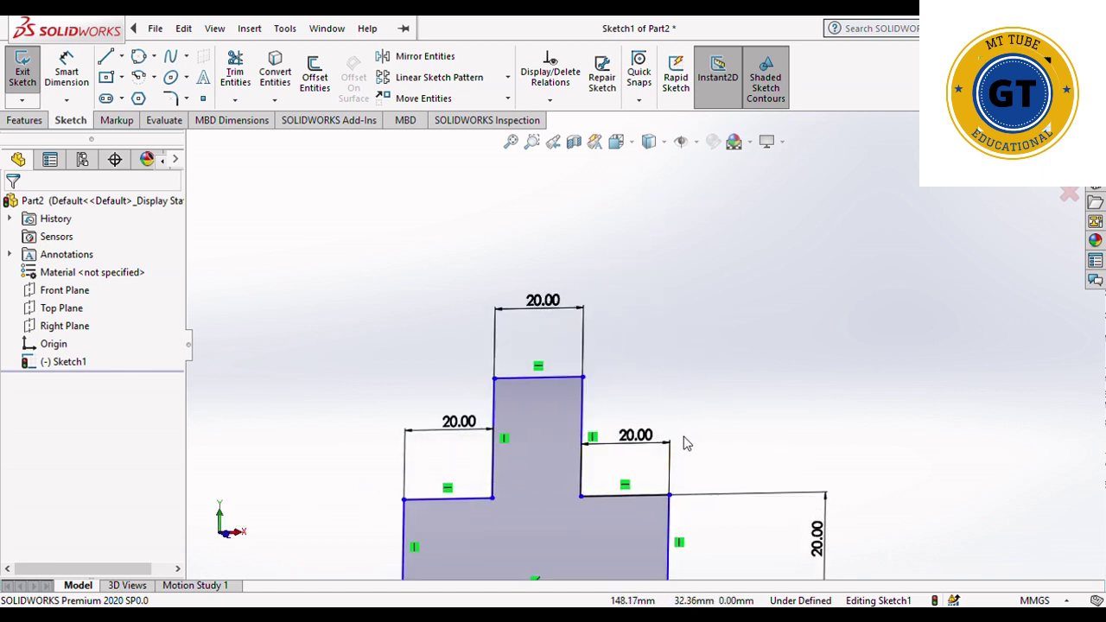
scroll(692, 360, "up", 2)
scroll(684, 375, "down", 2)
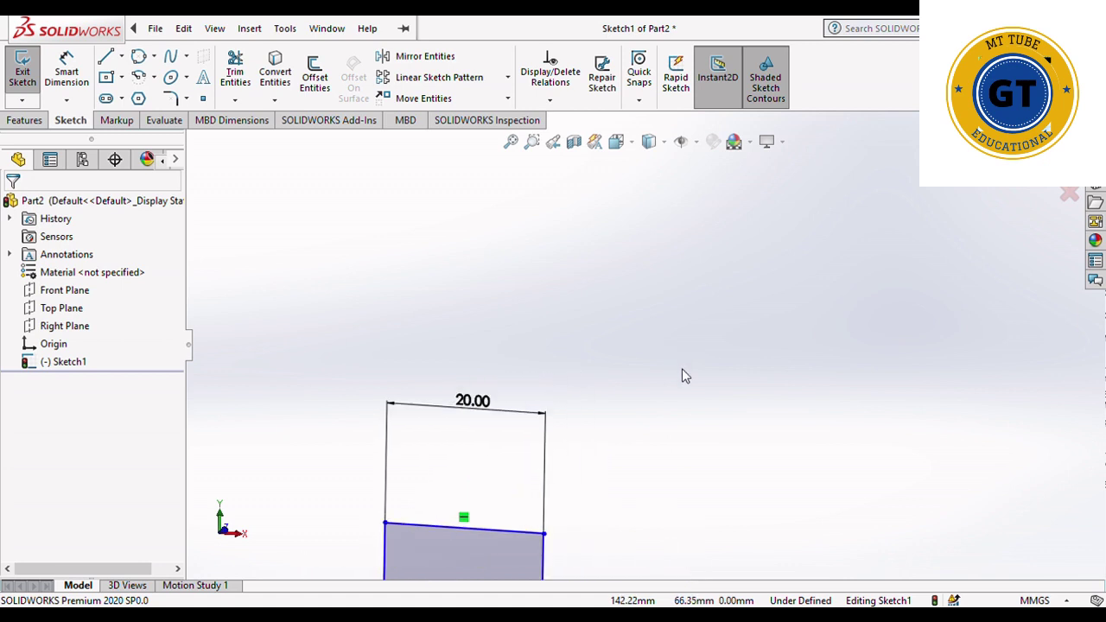
scroll(697, 389, "up", 2)
scroll(697, 389, "up", 3)
scroll(717, 447, "down", 4)
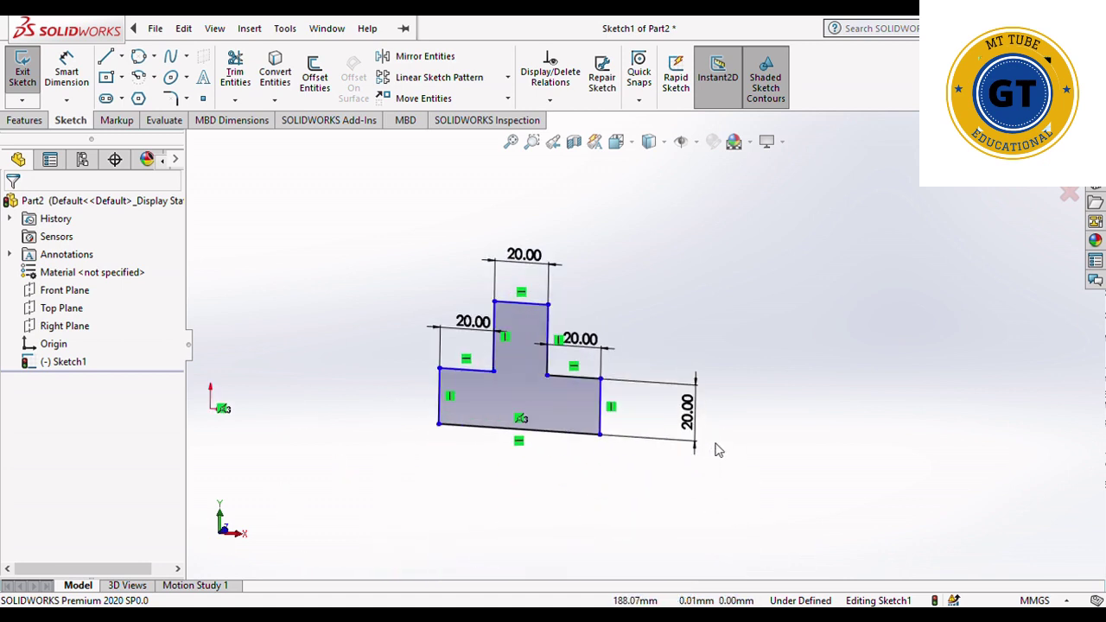
- Extrude the inverted-T profile as a boss with a blind depth of 1000 mm from the sketch plane
left_click(25, 122)
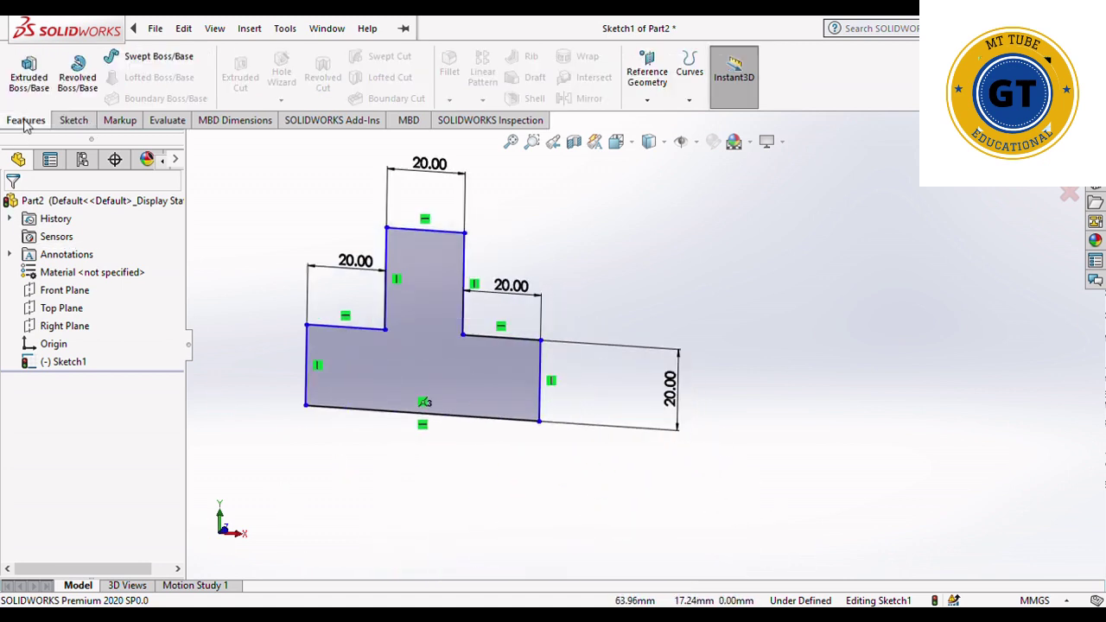
left_click(39, 80)
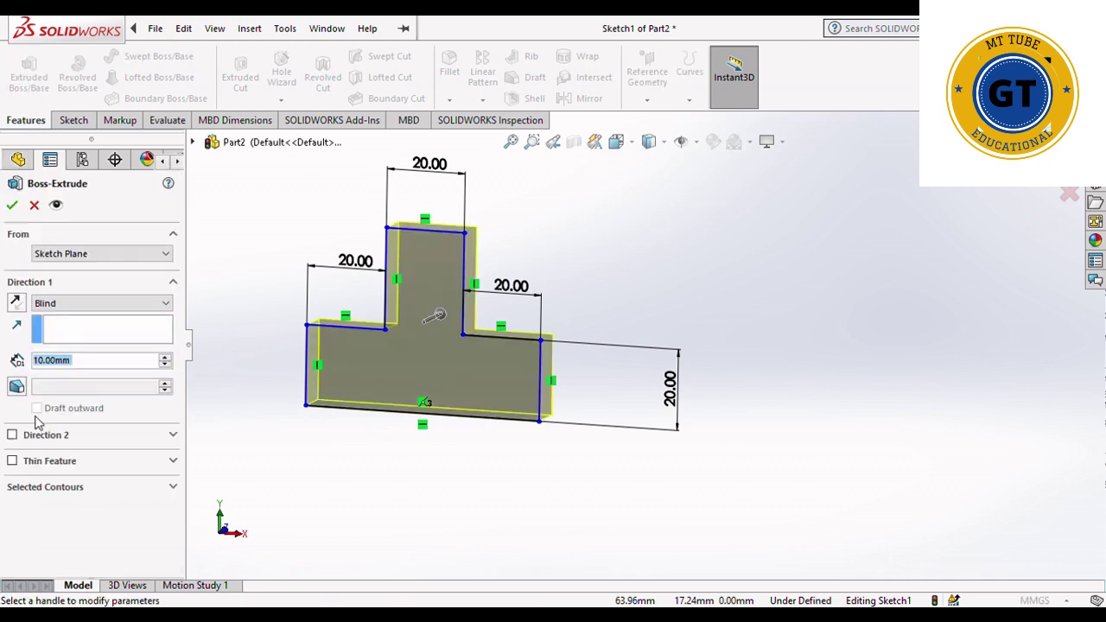
left_click(47, 365)
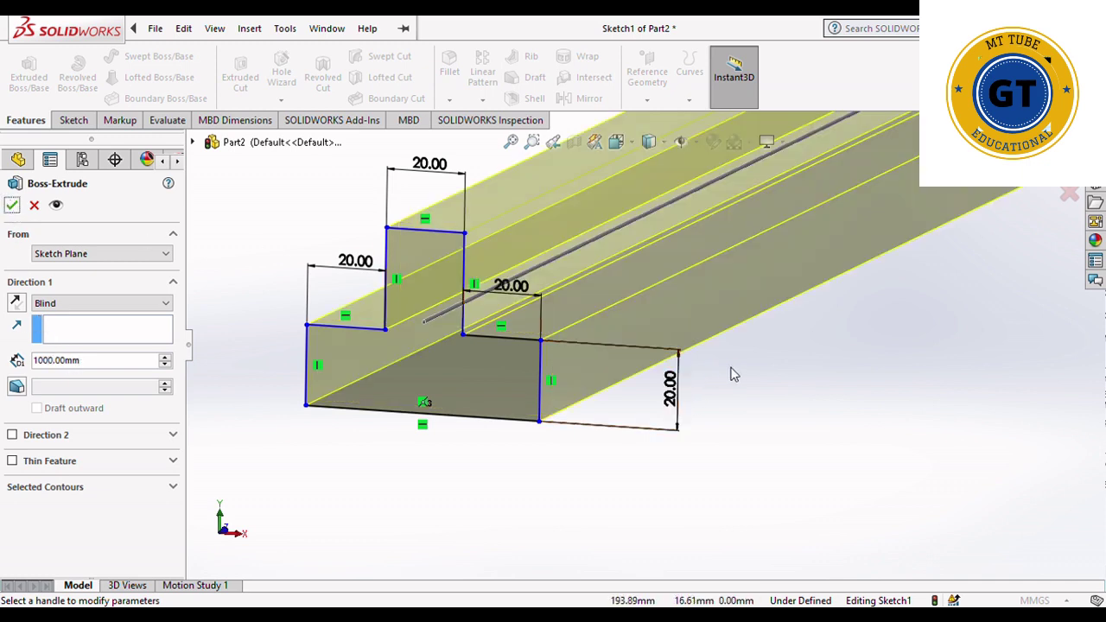
scroll(937, 262, "up", 2)
scroll(927, 220, "down", 6)
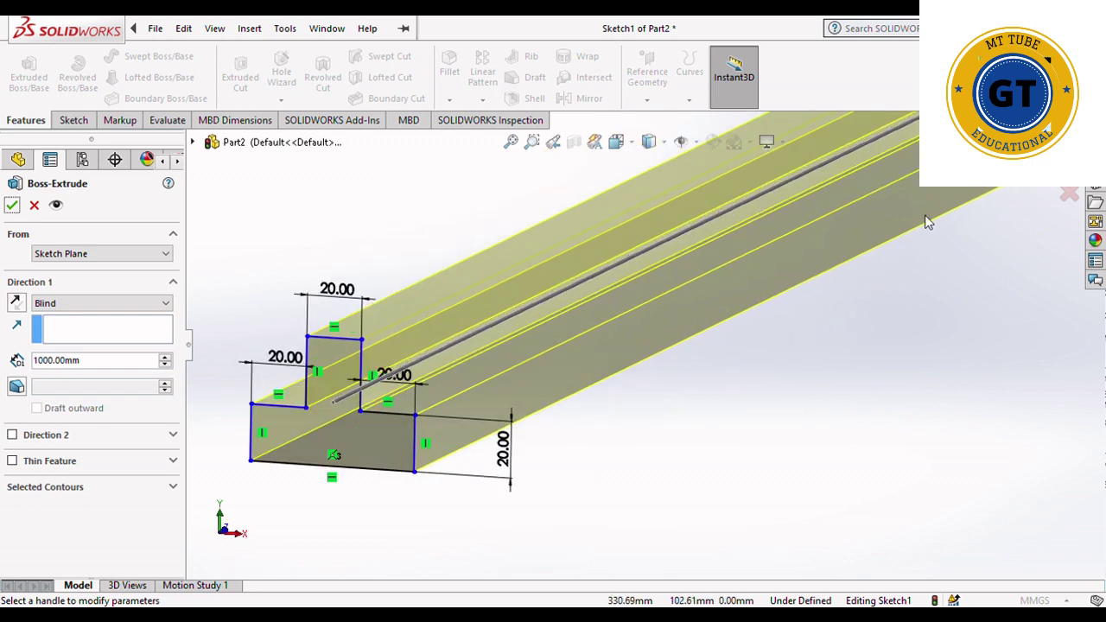
scroll(895, 244, "up", 6)
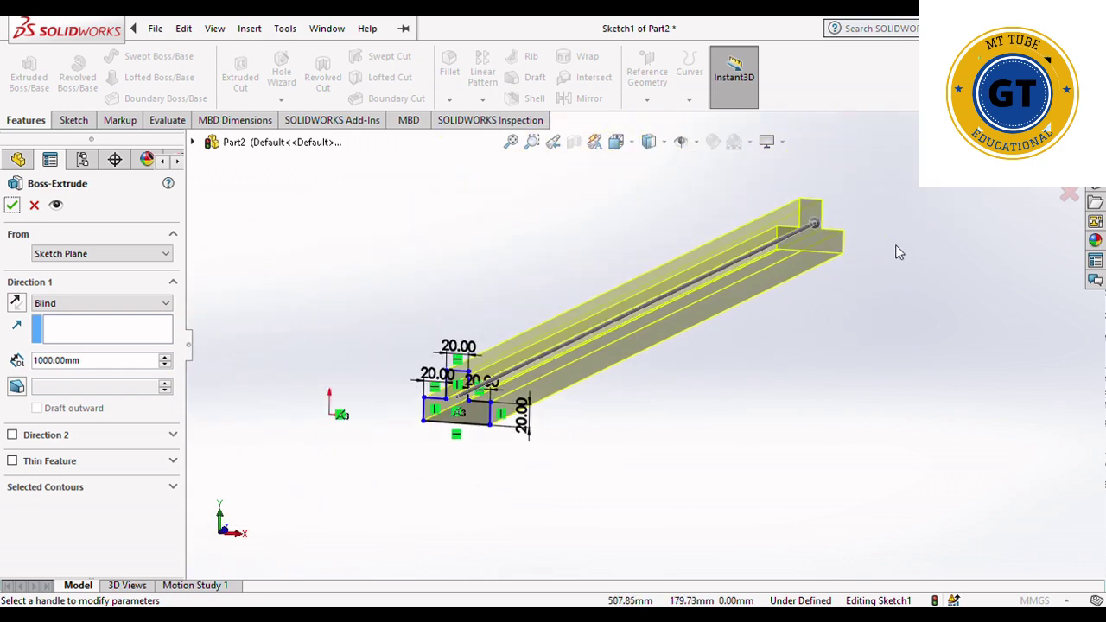
scroll(895, 244, "up", 1)
scroll(452, 461, "down", 2)
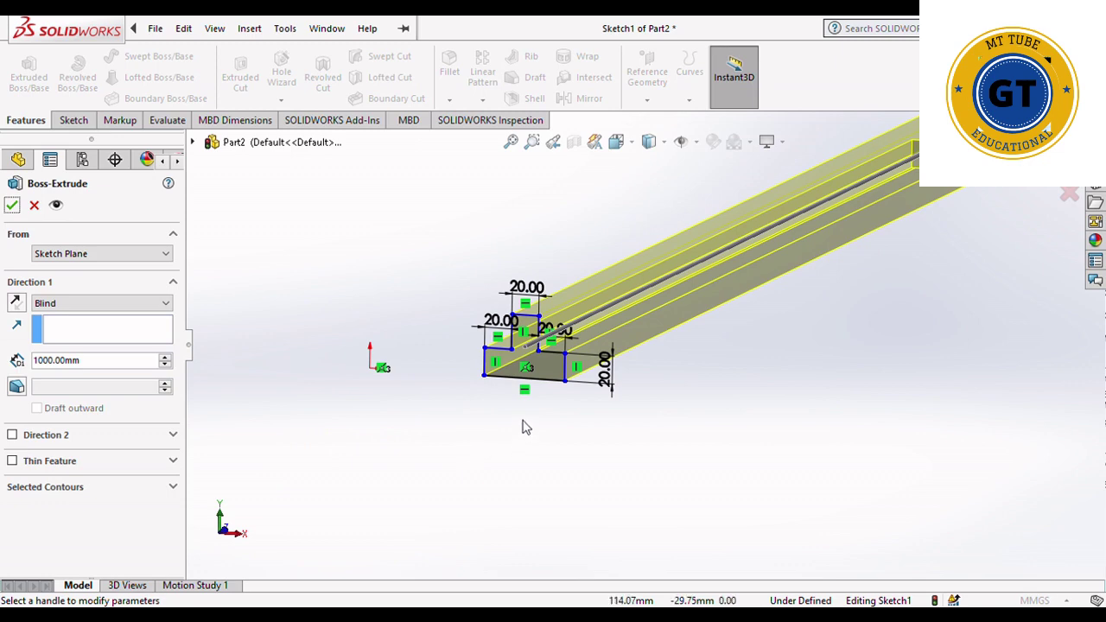
key("Return")
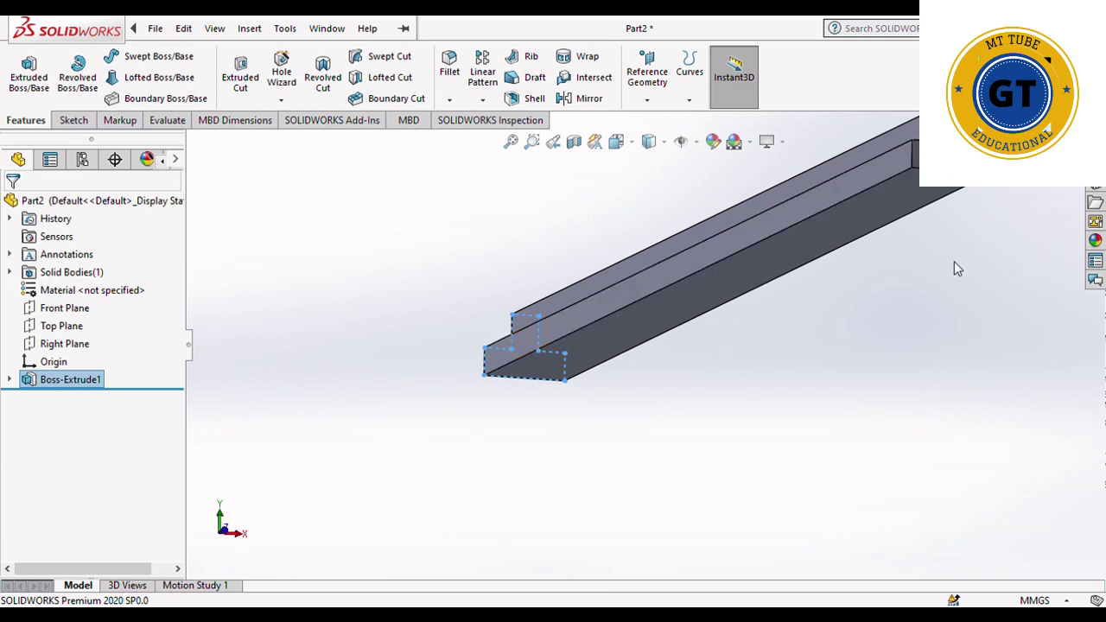
middle_click_drag(1028, 190, 1003, 253)
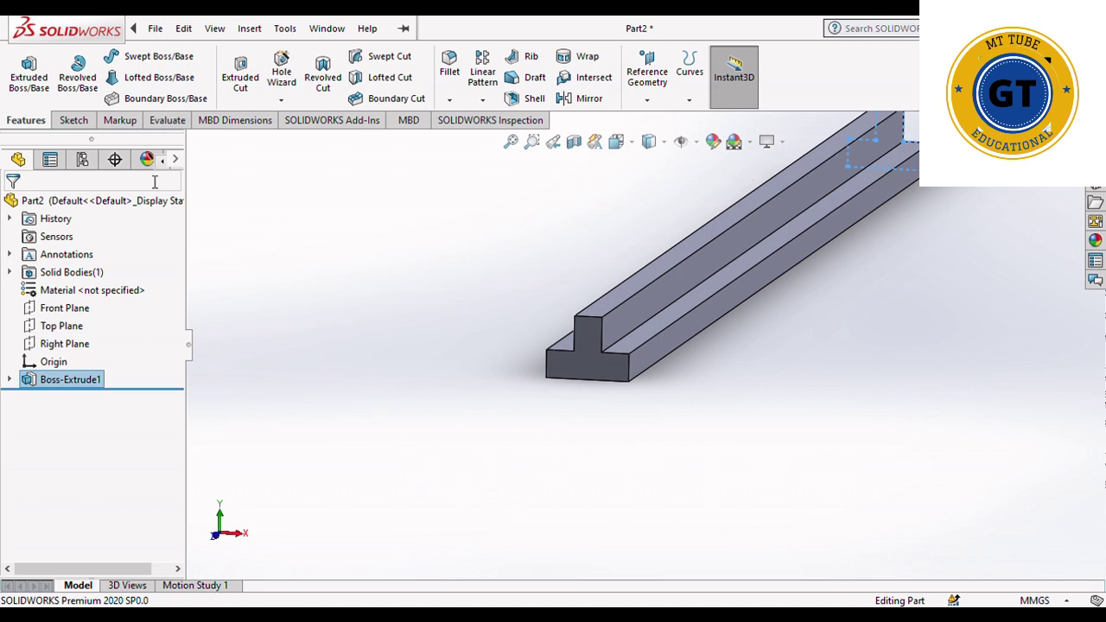
left_click(74, 121)
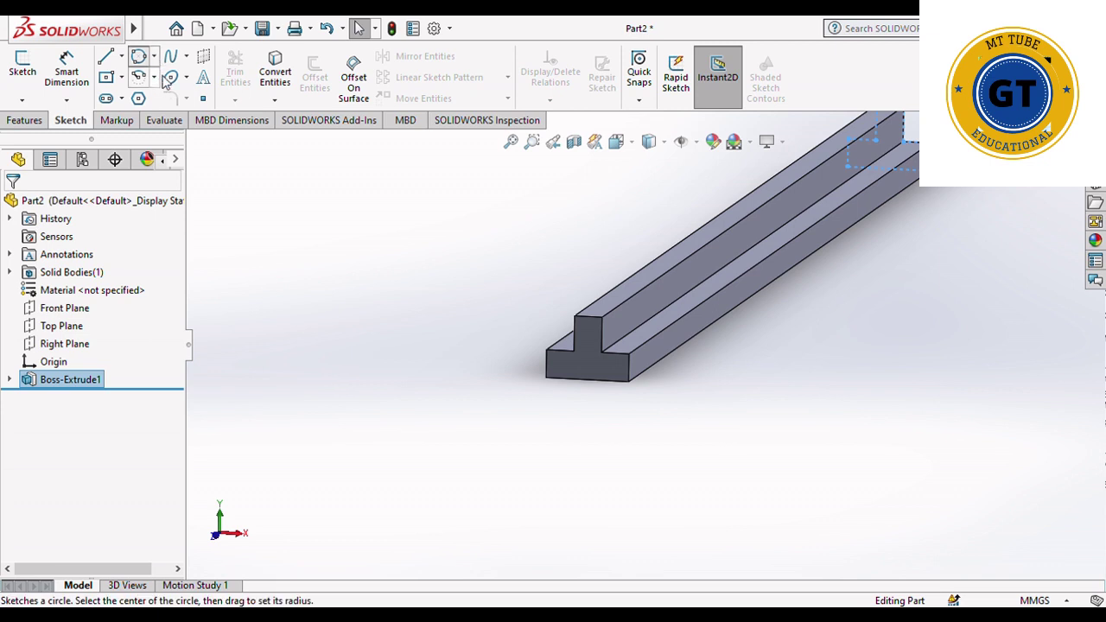
left_click(139, 57)
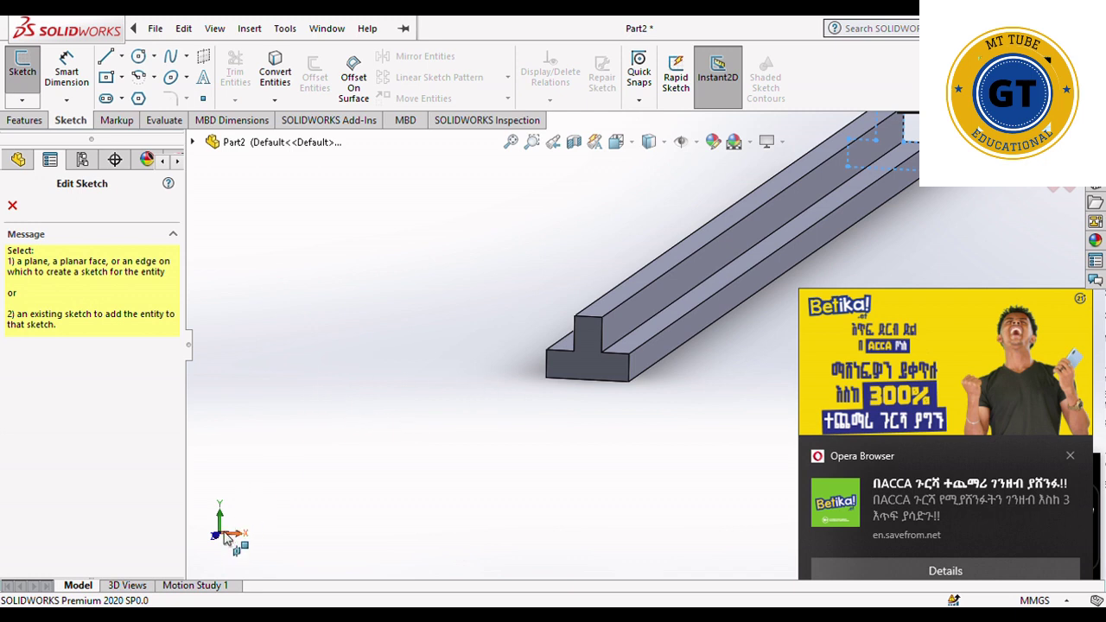
scroll(600, 384, "up", 3)
scroll(597, 384, "down", 3)
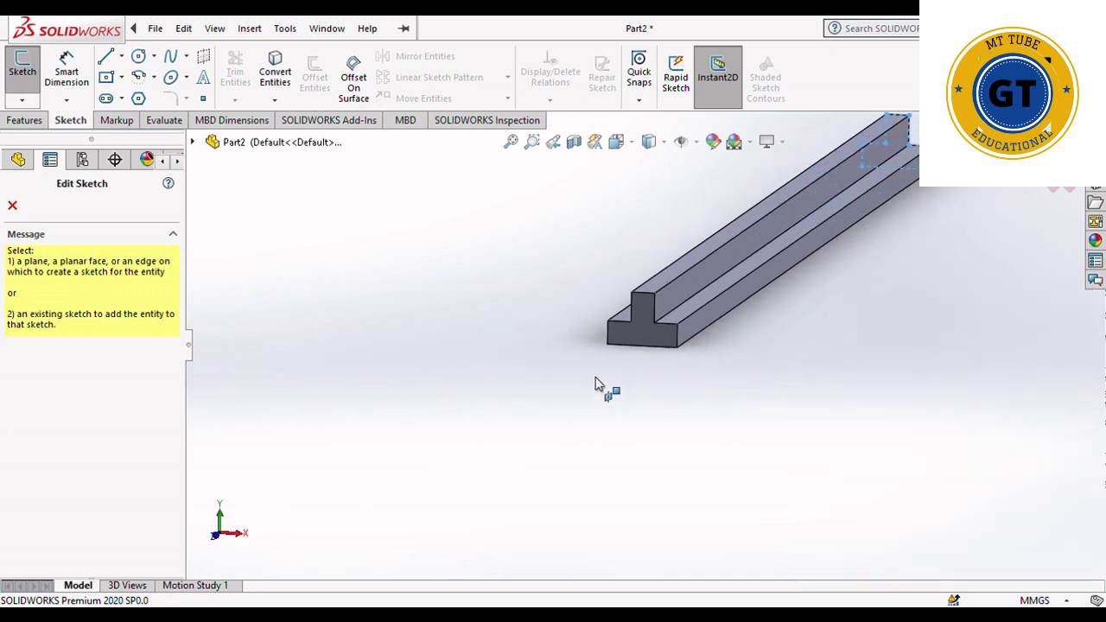
scroll(683, 242, "up", 2)
scroll(680, 251, "down", 2)
scroll(675, 266, "down", 2)
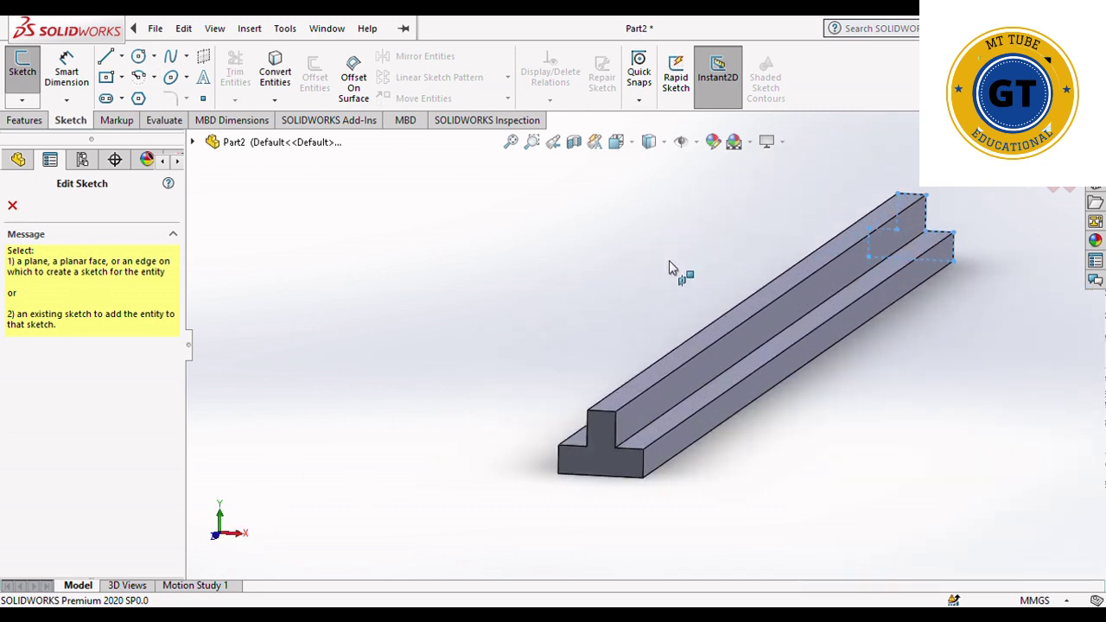
scroll(610, 257, "up", 2)
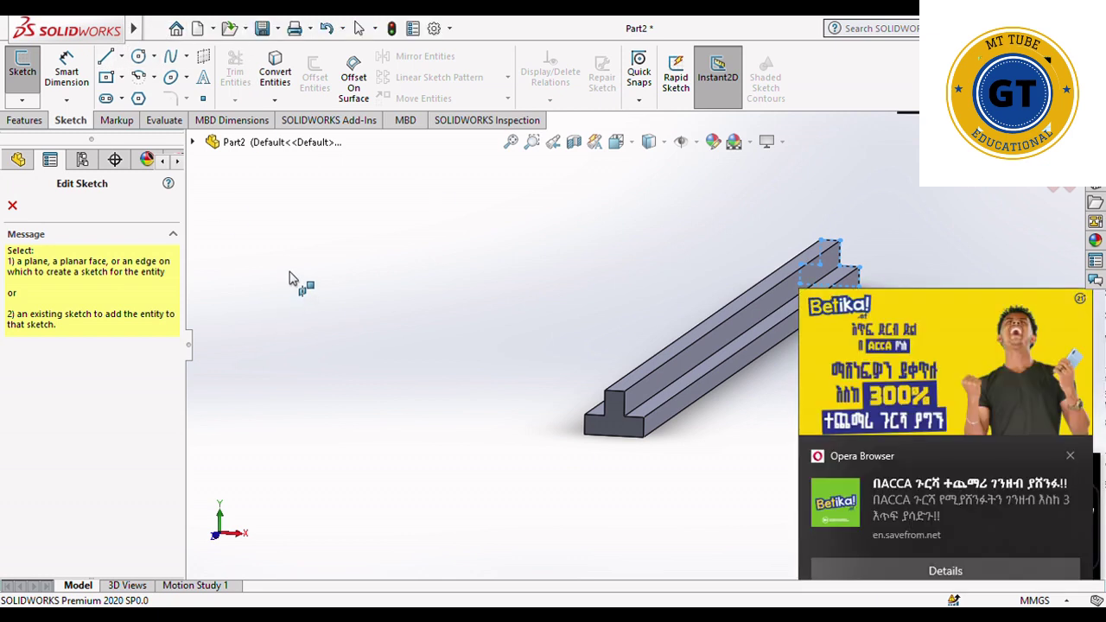
- Save the inverted-T bar part and create a new part document
left_click(263, 30)
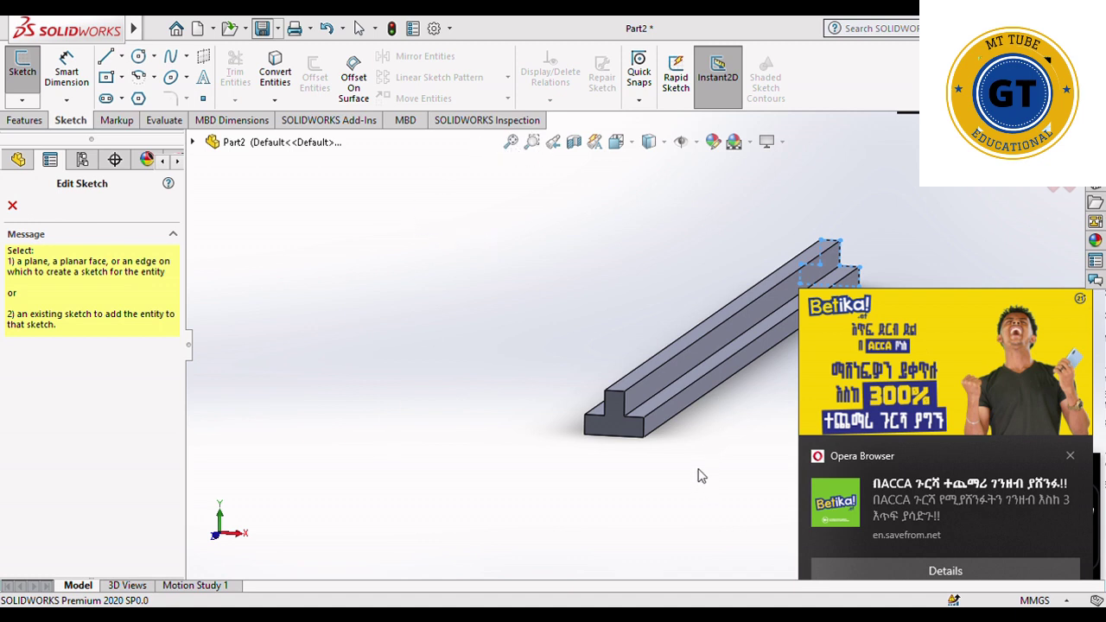
key("Escape")
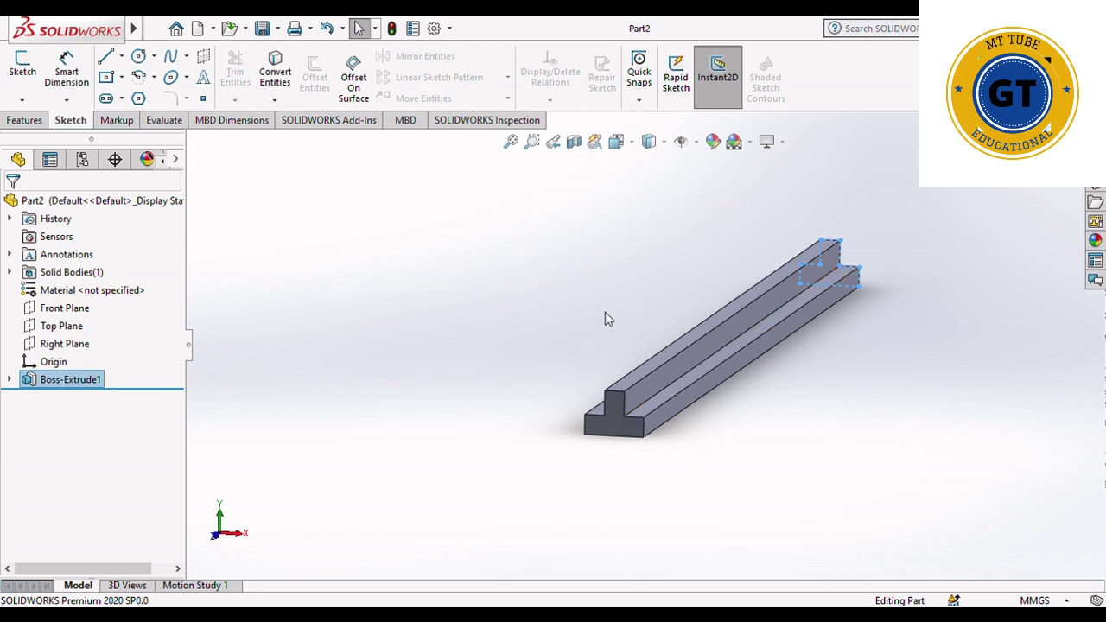
left_click(209, 29)
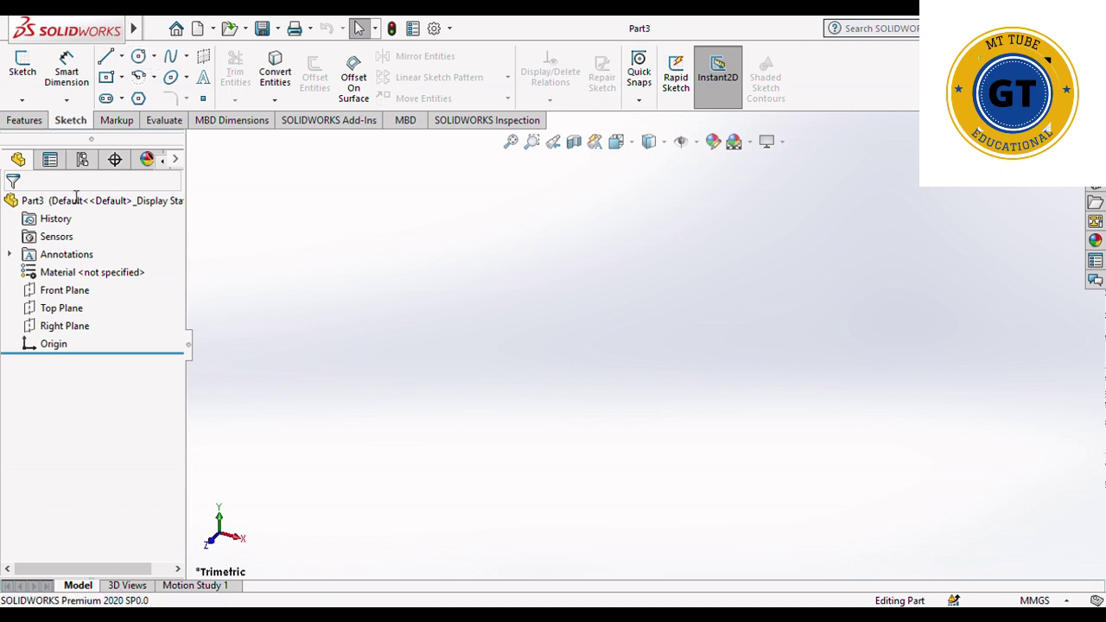
- Open a sketch on the Front Plane and orient it to the Front view
left_click(70, 290)
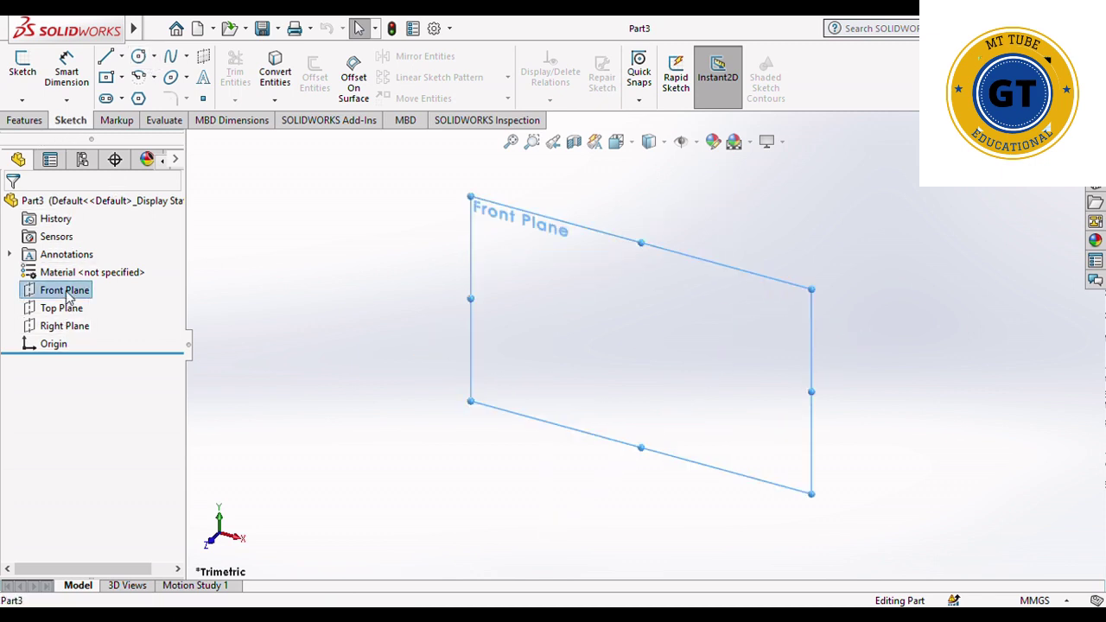
left_click(569, 280)
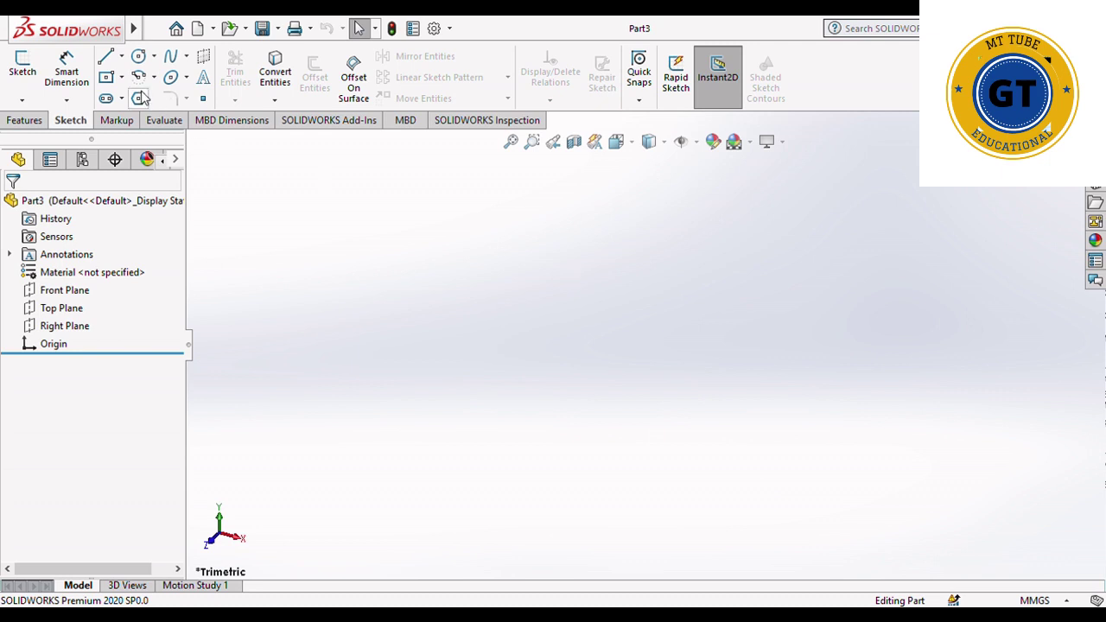
left_click(139, 57)
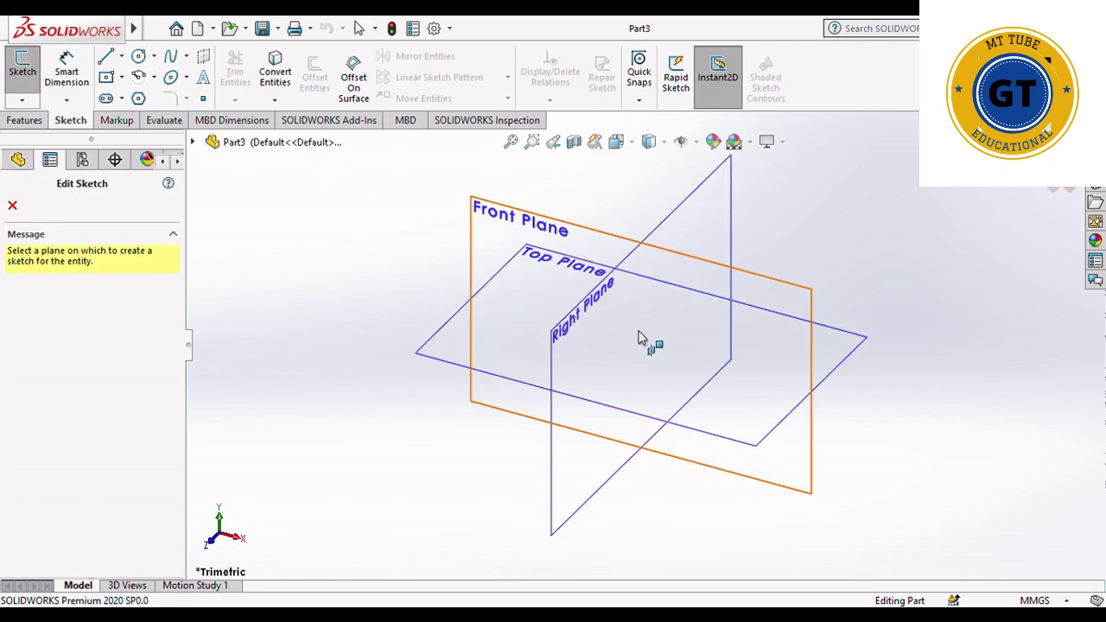
left_click(490, 230)
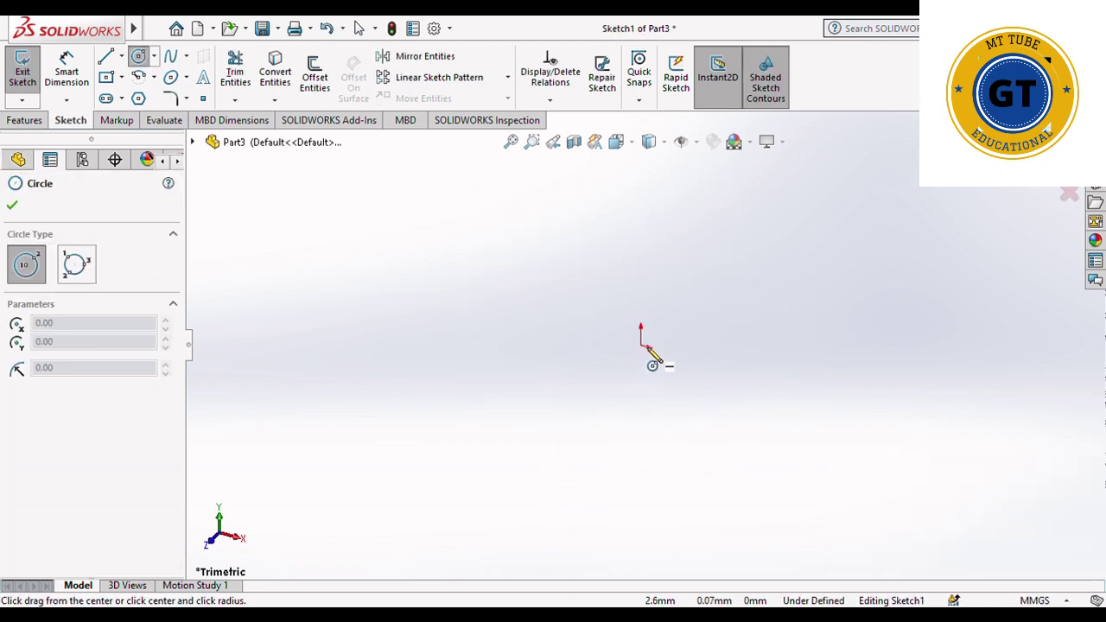
left_click(240, 538)
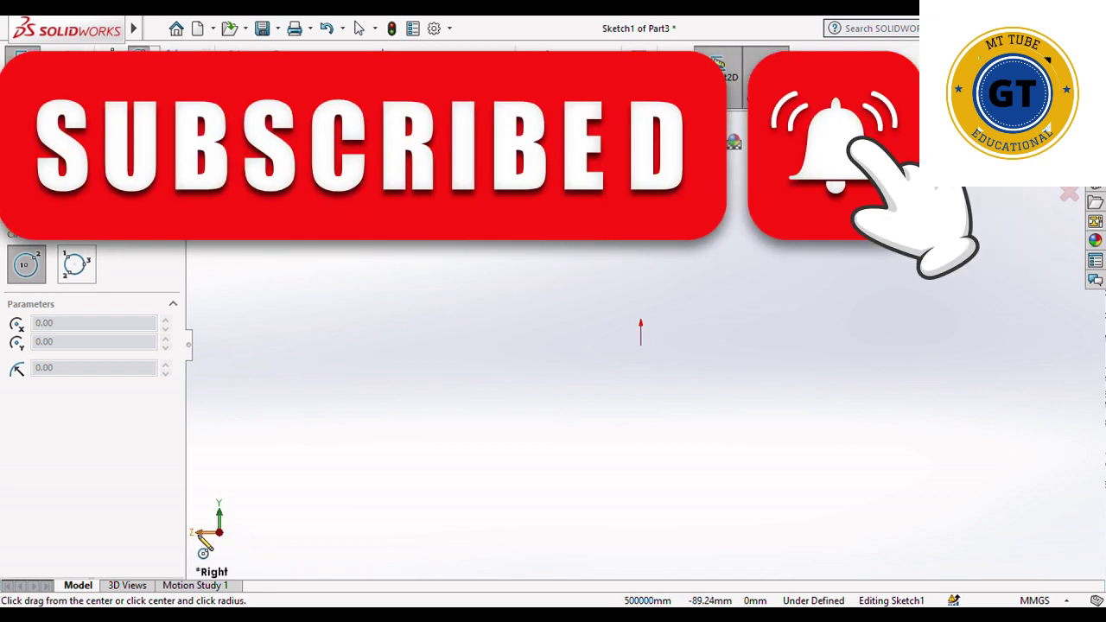
left_click(201, 536)
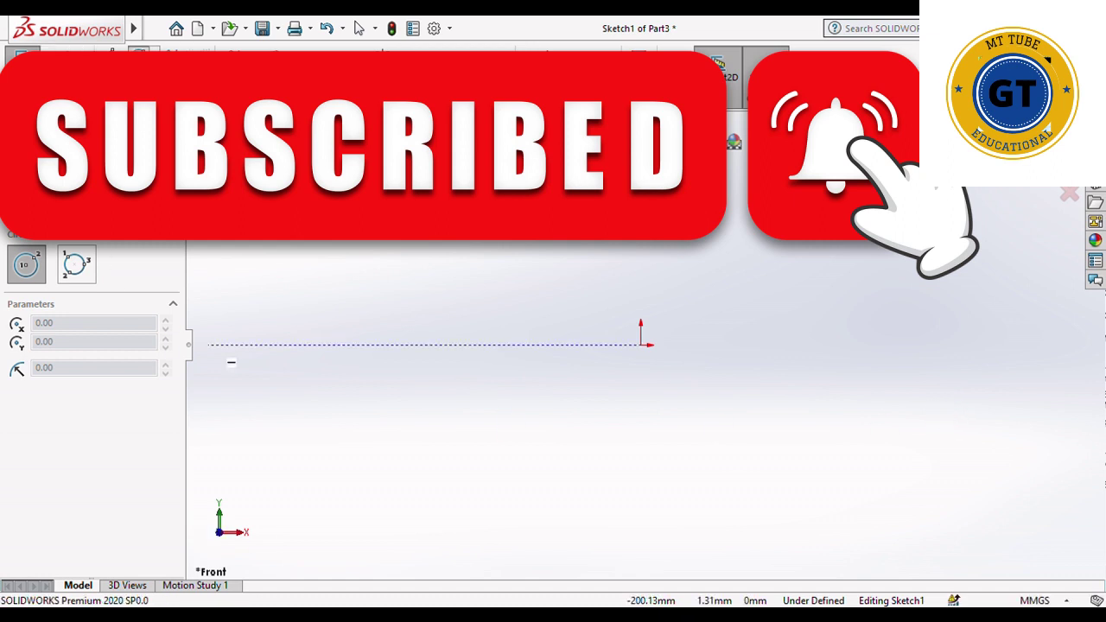
key("Escape")
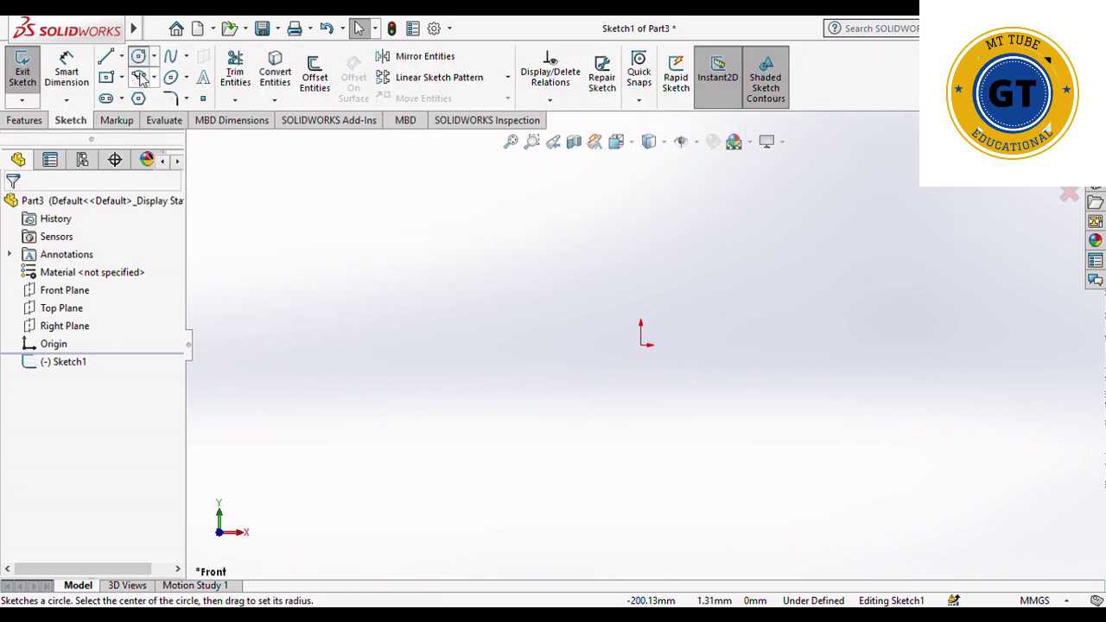
- Sketch a circle centred on the origin with a radius of about 53 mm
left_click(171, 78)
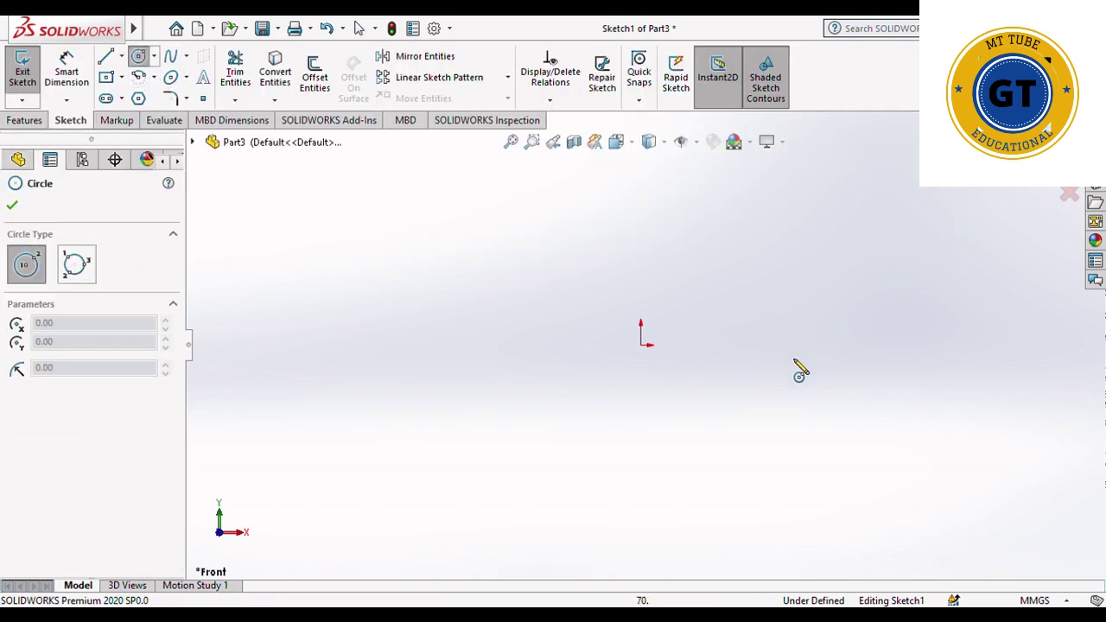
left_click(641, 344)
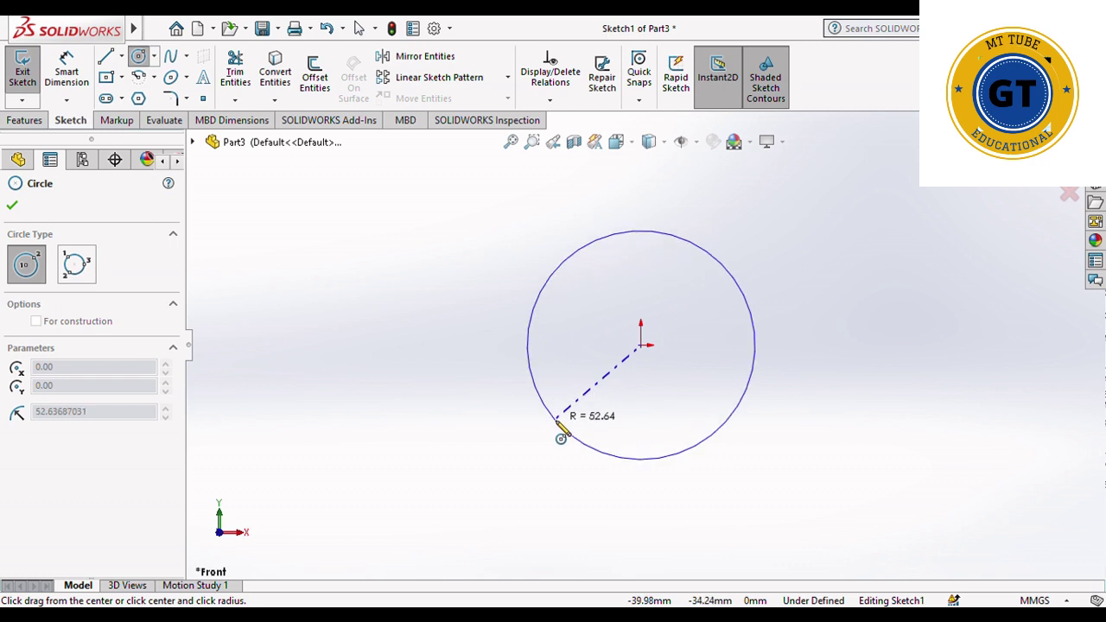
left_click(558, 424)
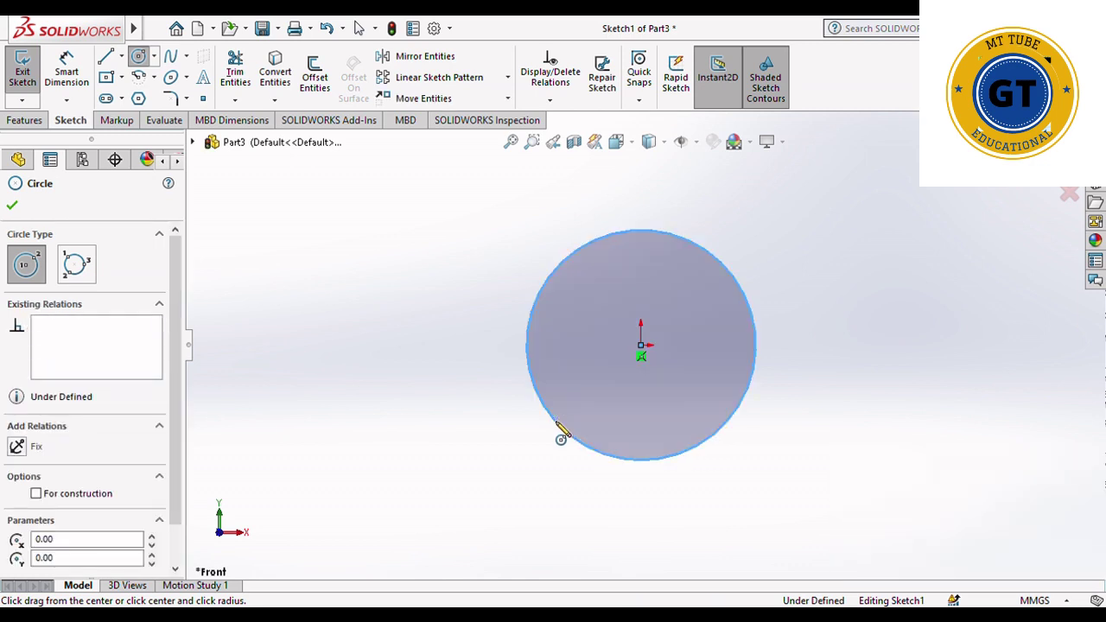
key("Escape")
- Dimension the circle's diameter as 1000 mm
left_click(65, 69)
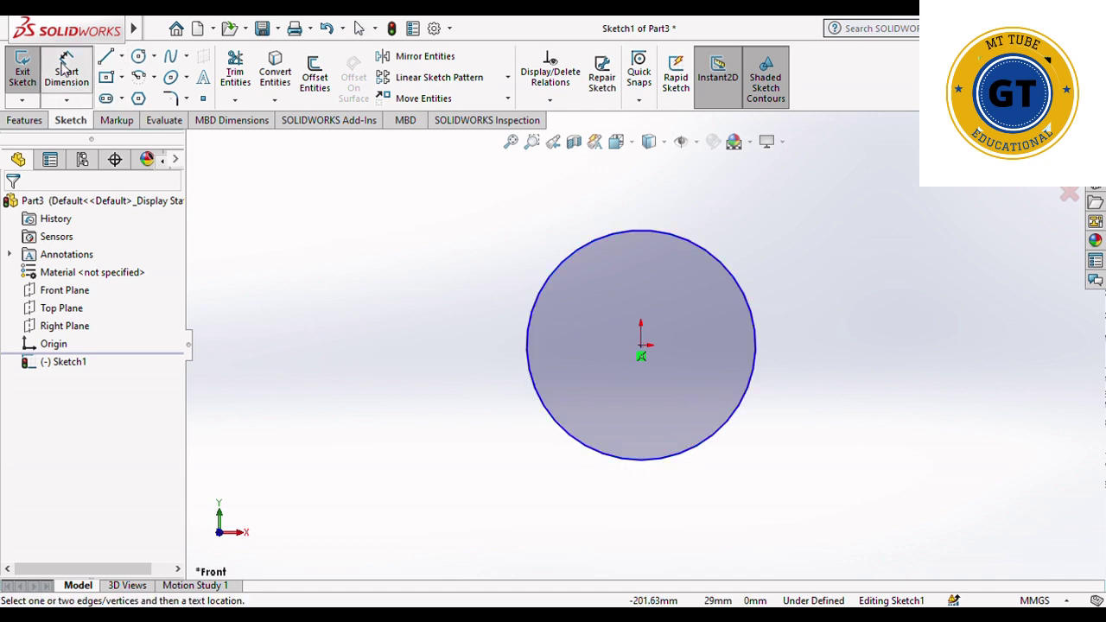
left_click(558, 275)
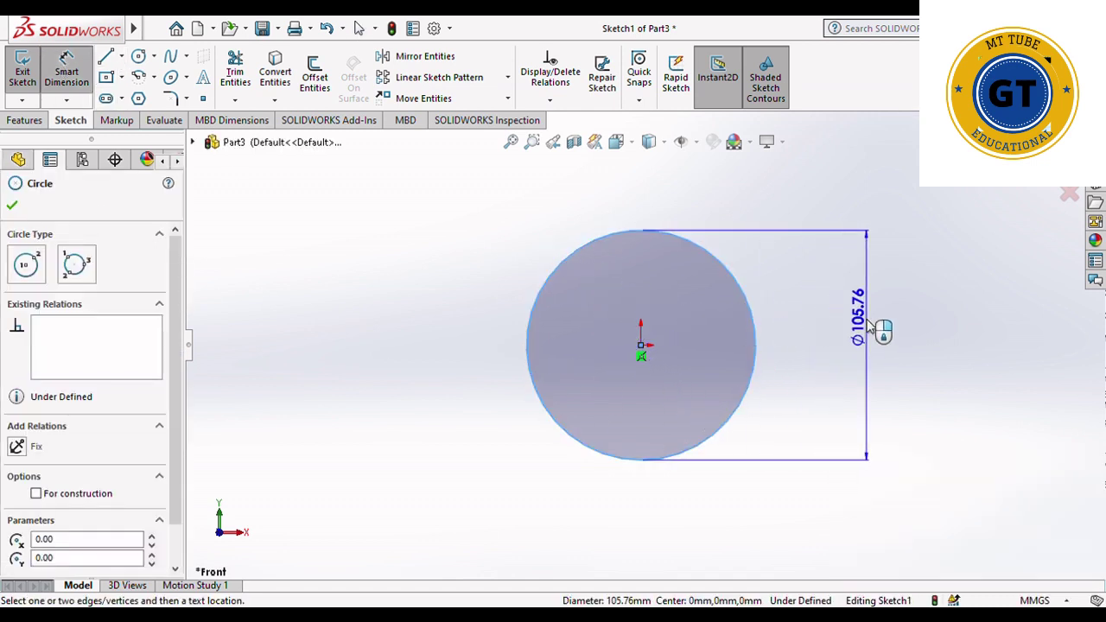
left_click(874, 326)
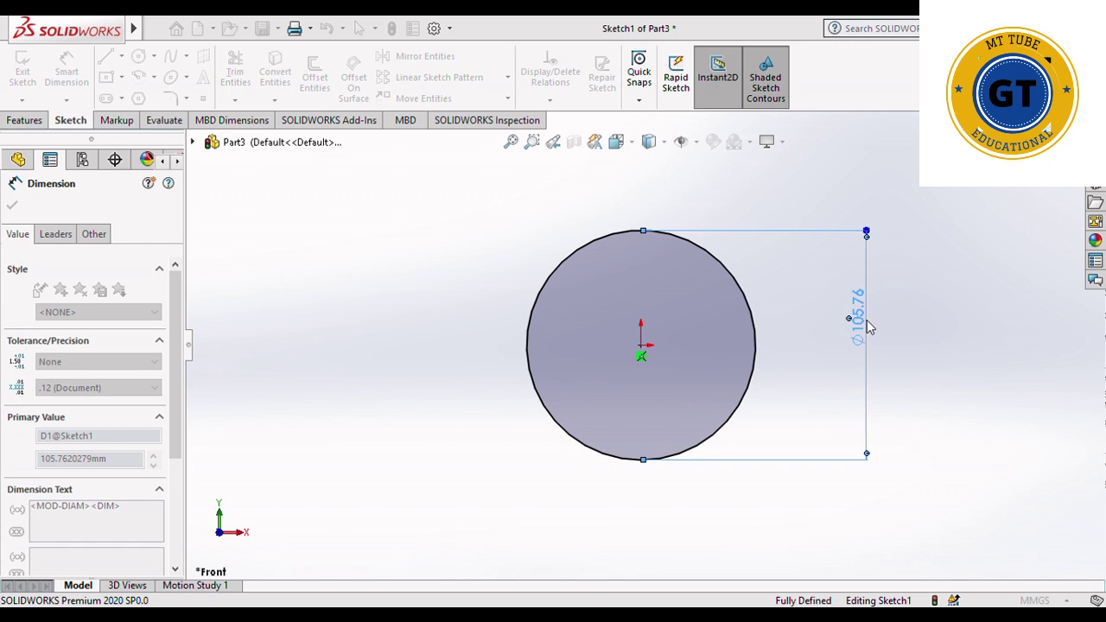
type("1000")
key("Return")
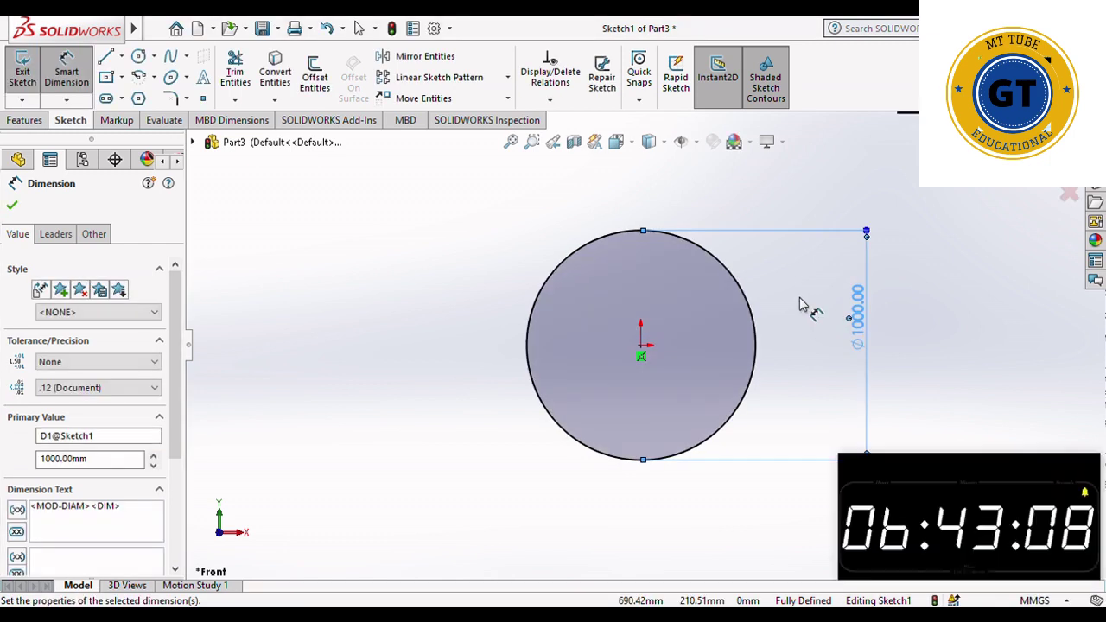
scroll(919, 296, "up", 2)
scroll(924, 297, "down", 1)
scroll(766, 407, "down", 2)
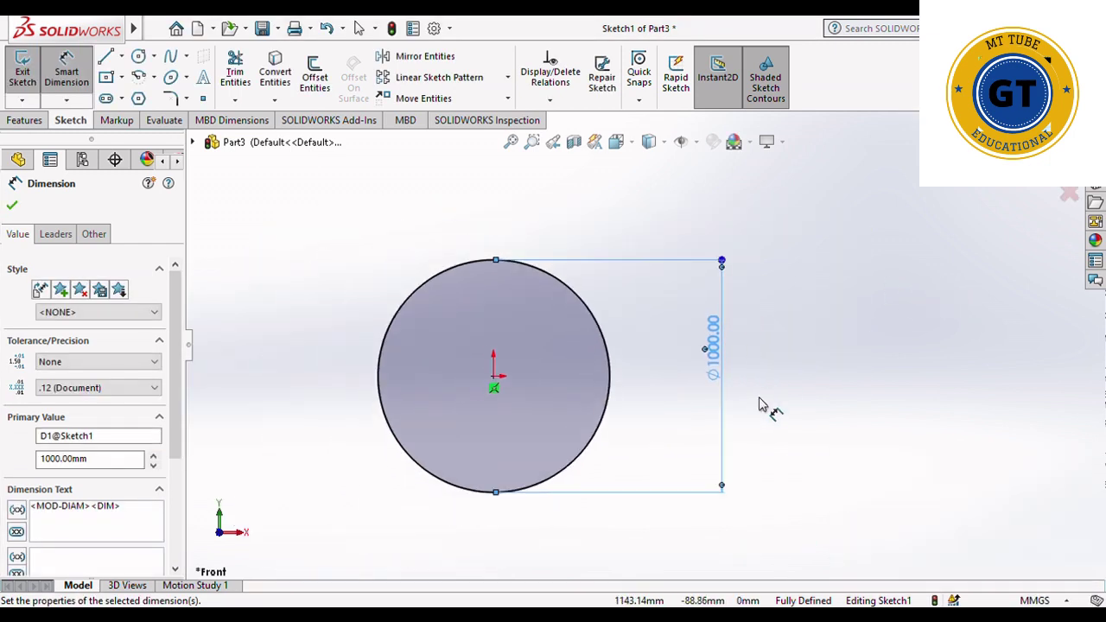
scroll(772, 385, "up", 2)
scroll(773, 388, "down", 2)
scroll(775, 386, "up", 1)
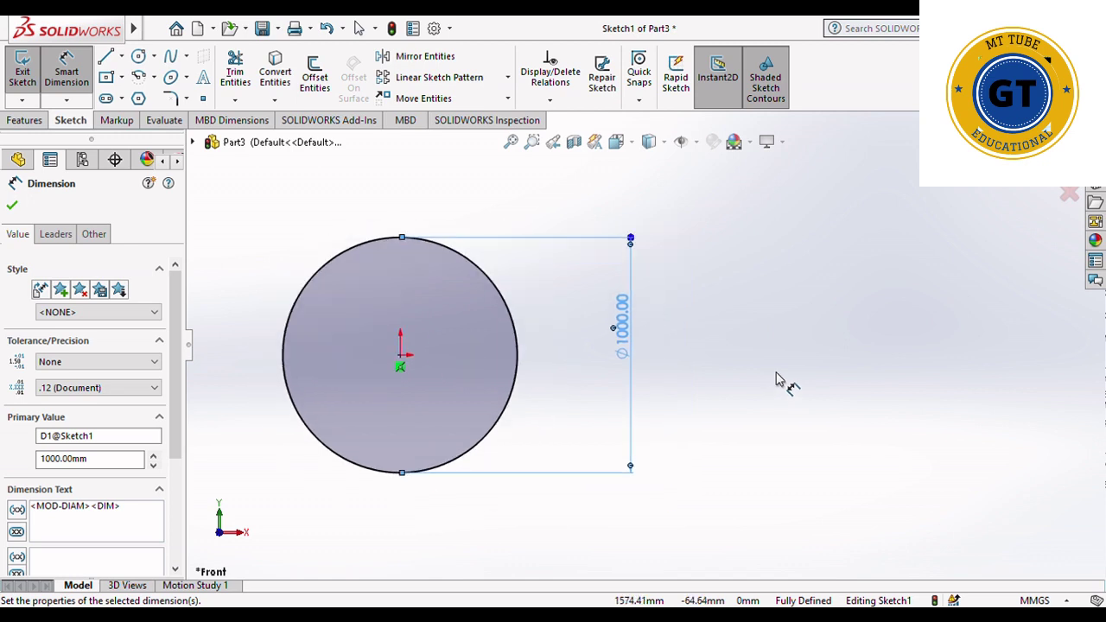
scroll(778, 381, "down", 1)
scroll(781, 378, "up", 1)
scroll(783, 380, "down", 2)
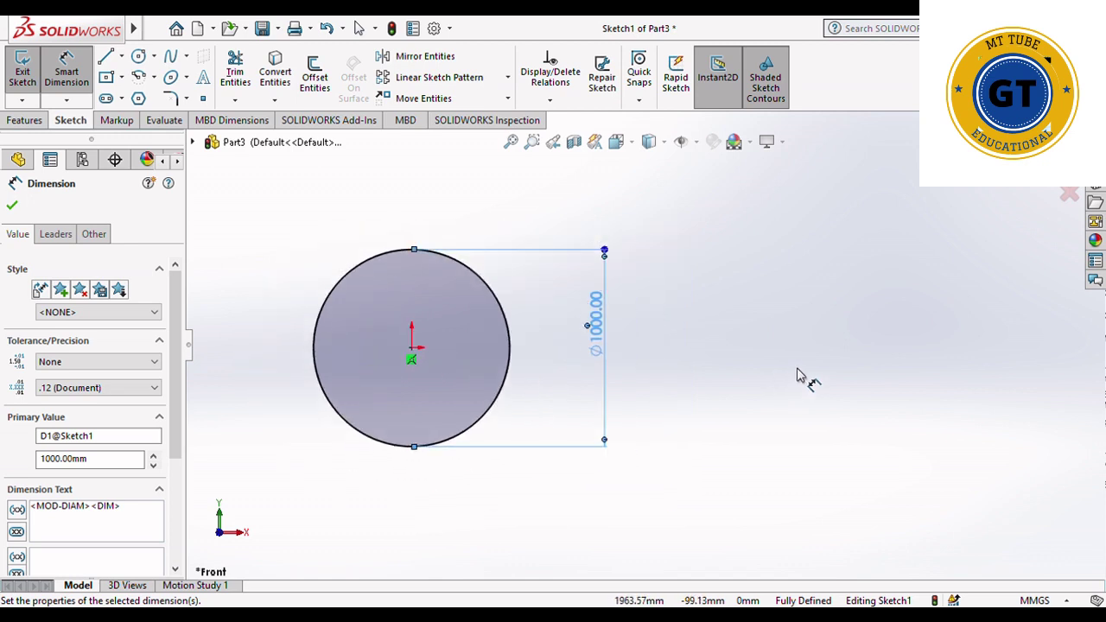
scroll(649, 389, "down", 1)
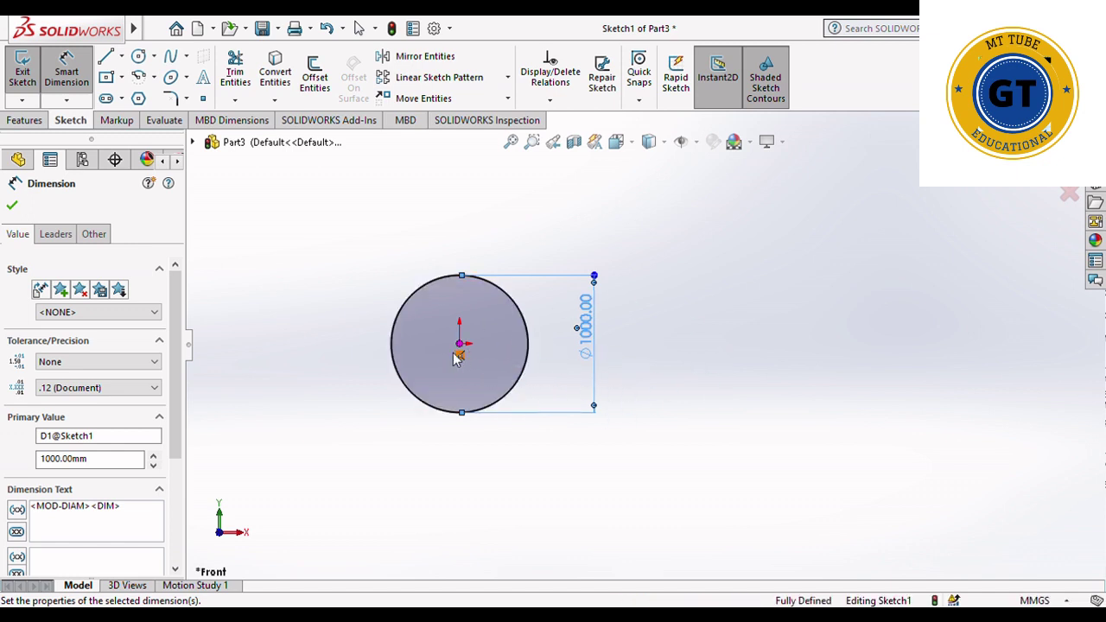
- Extrude the circle as a boss with a blind depth of 3000 mm from the sketch plane
left_click(24, 121)
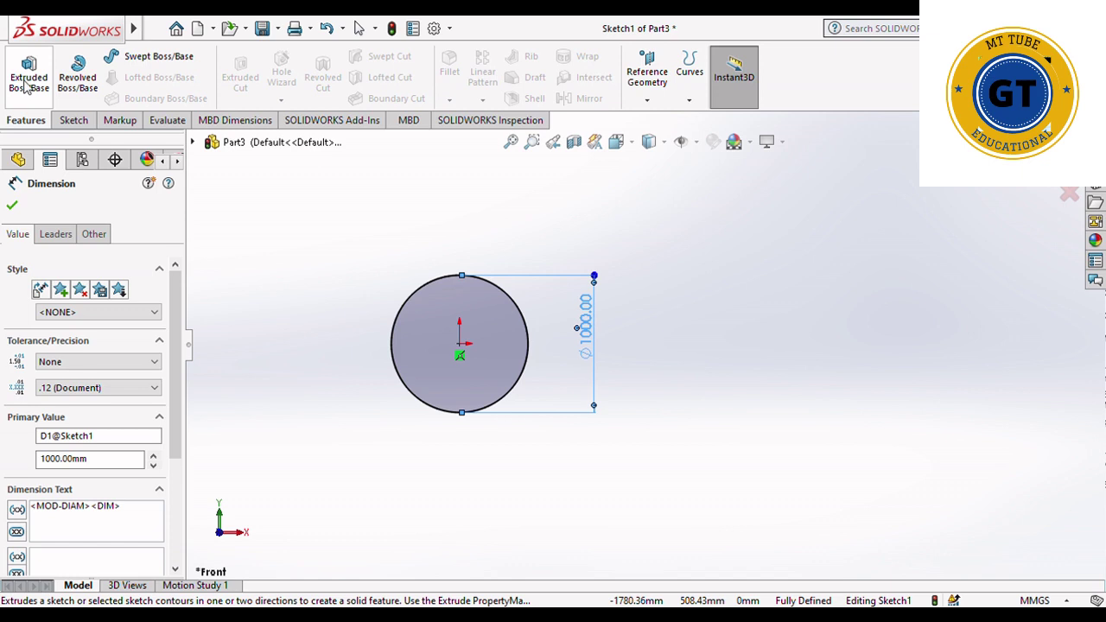
left_click(29, 79)
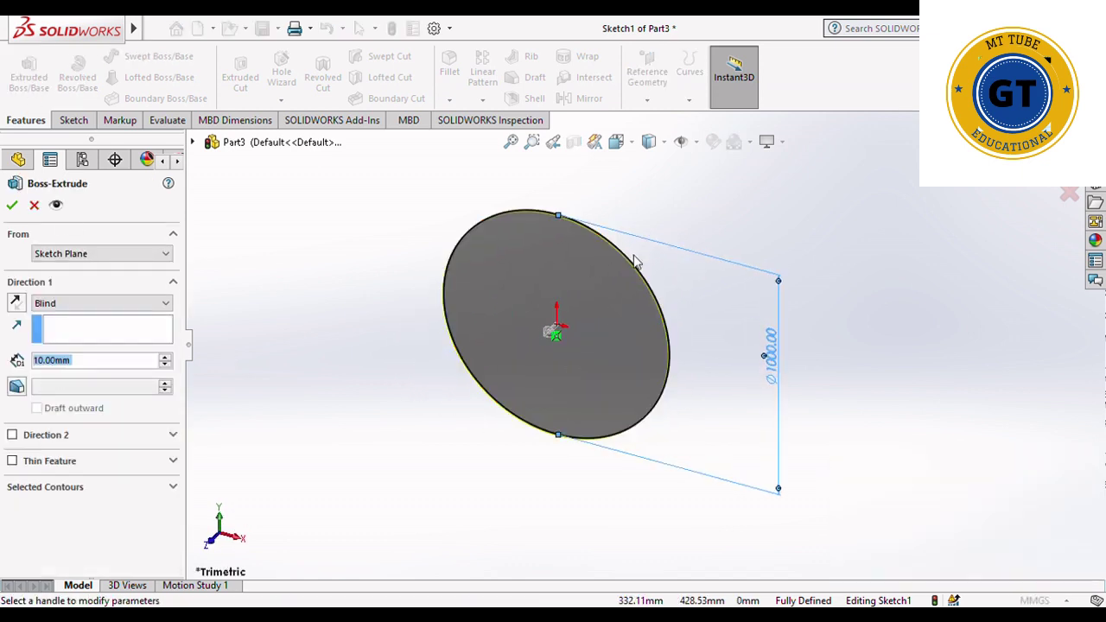
left_click(54, 369)
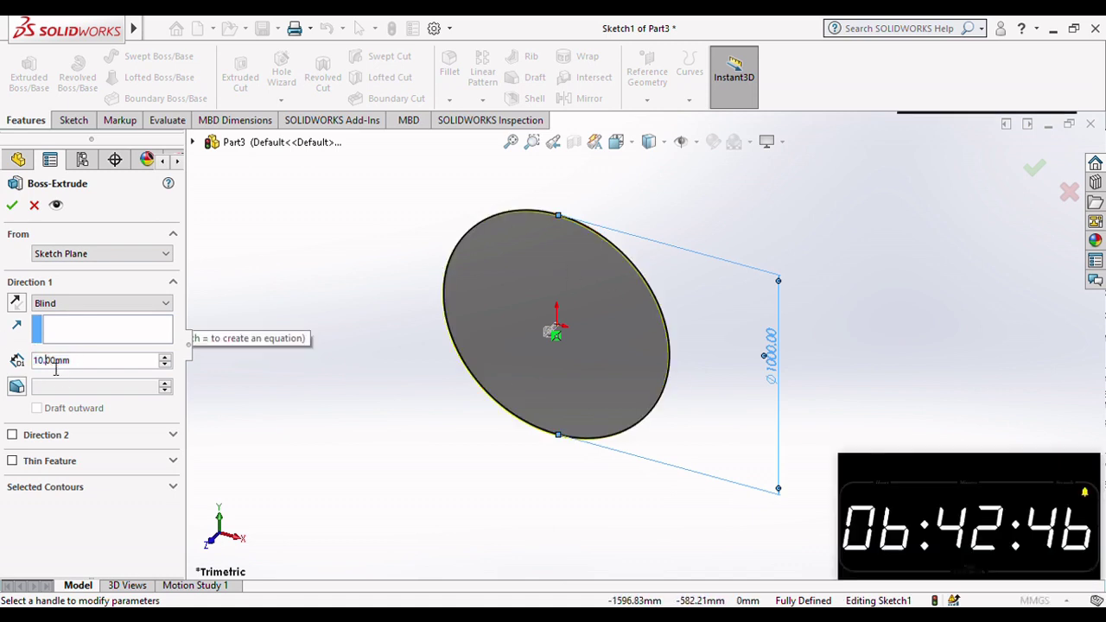
key("BackSpace")
key("BackSpace")
key("BackSpace")
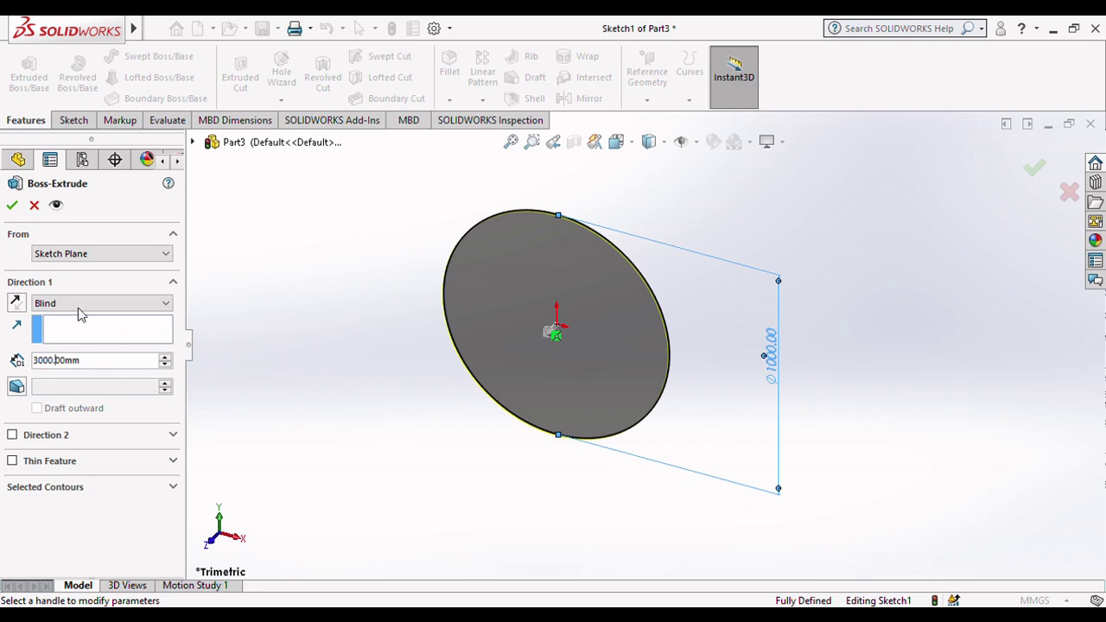
left_click(11, 204)
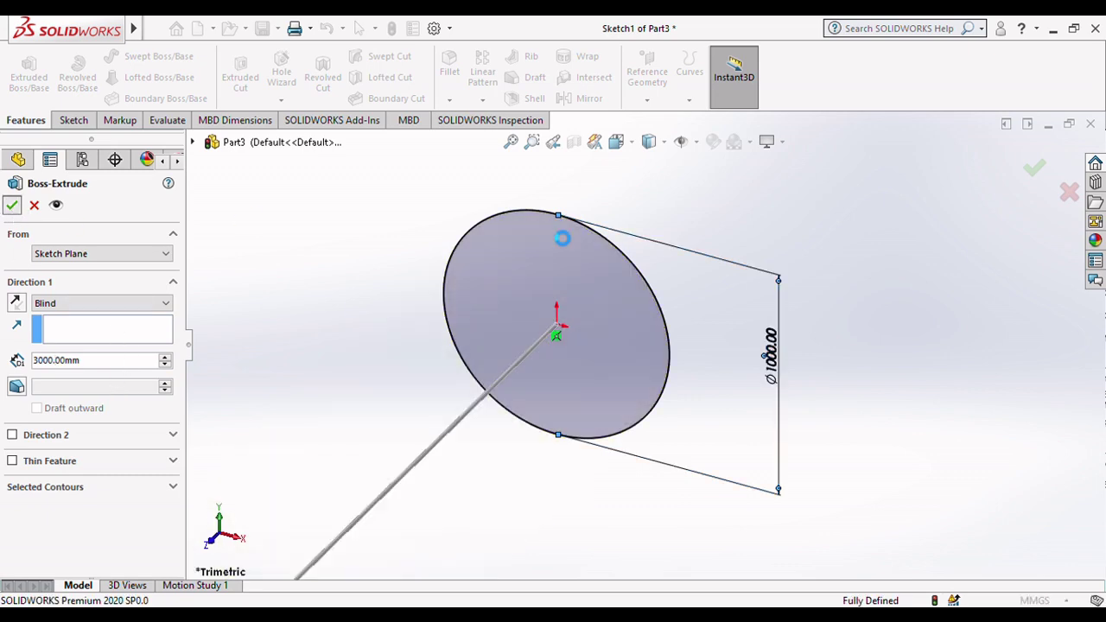
- Inspect the whole extruded cylinder and view its circular end face from the front with the evaluation tools shown
scroll(701, 311, "up", 4)
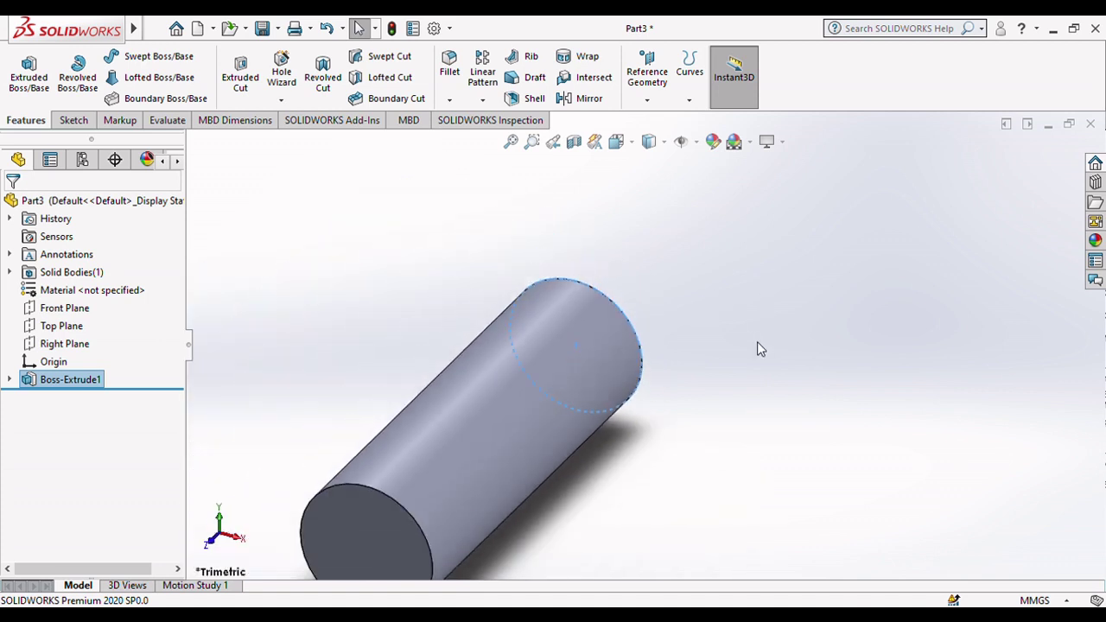
scroll(757, 346, "up", 3)
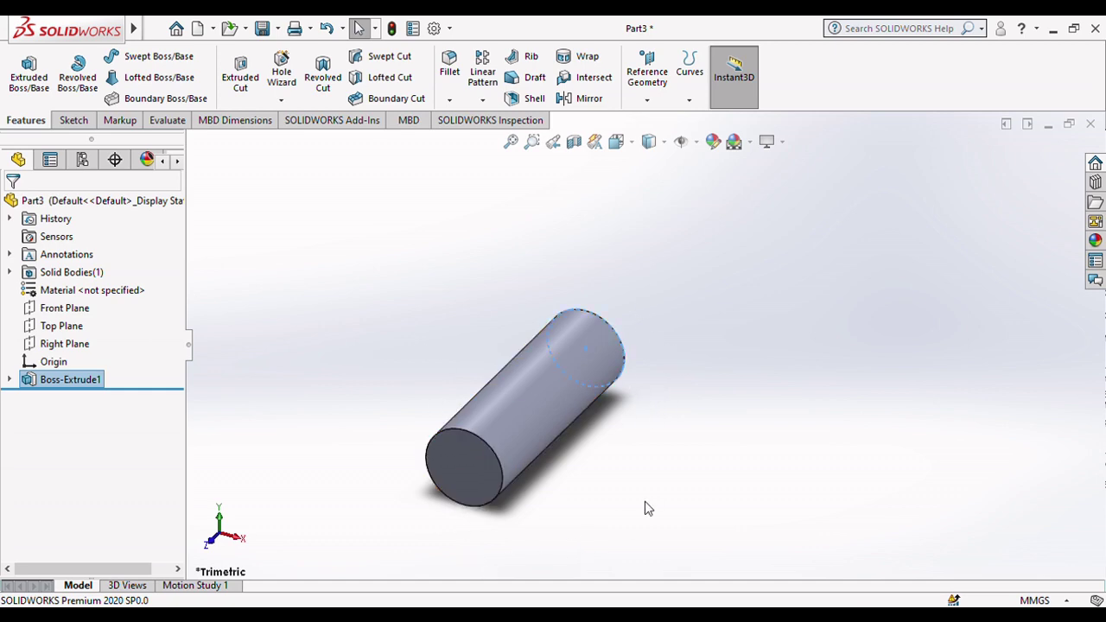
key("ctrl+space")
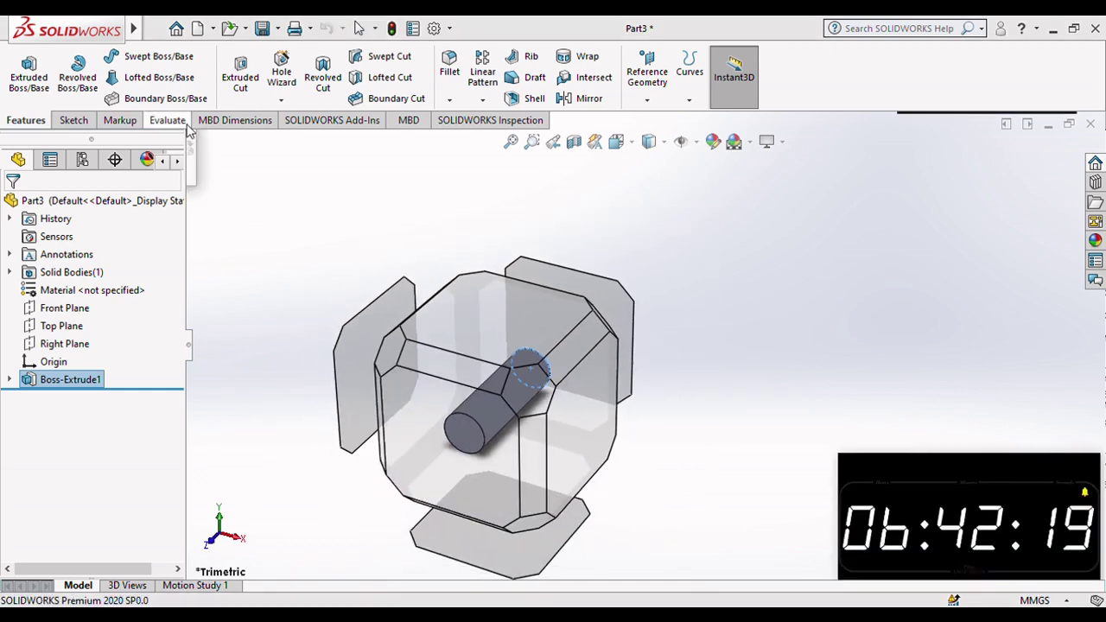
left_click(187, 123)
key("ctrl+8")
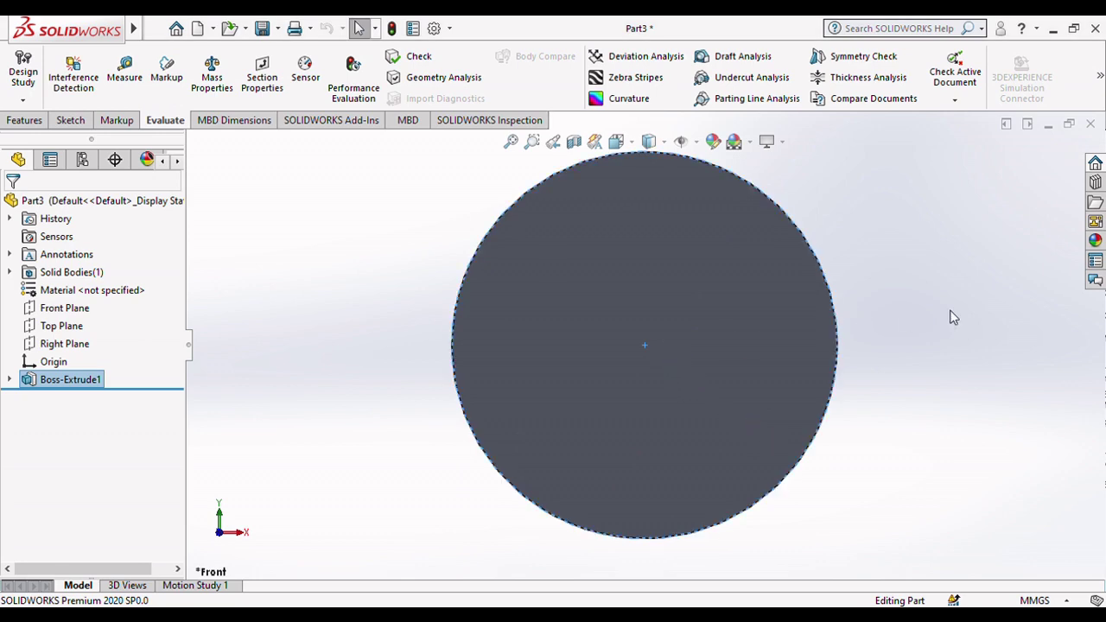
- Start a centre-rectangle sketch on the cylinder's circular end face in the front view
middle_click_drag(951, 316, 980, 309)
scroll(415, 401, "down", 3)
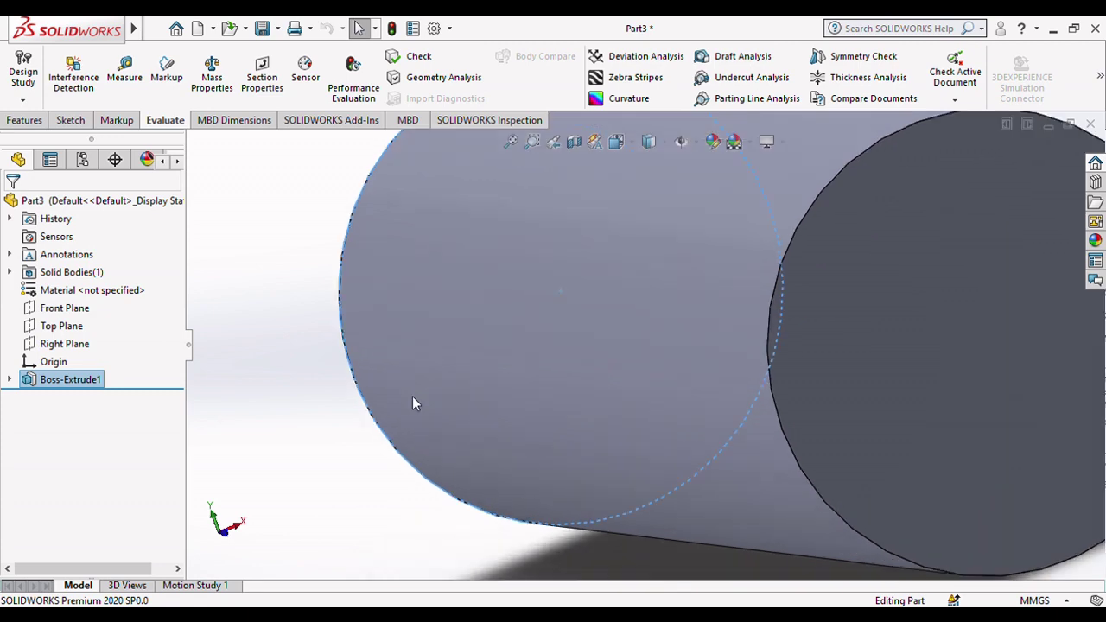
scroll(412, 396, "up", 5)
scroll(413, 401, "up", 1)
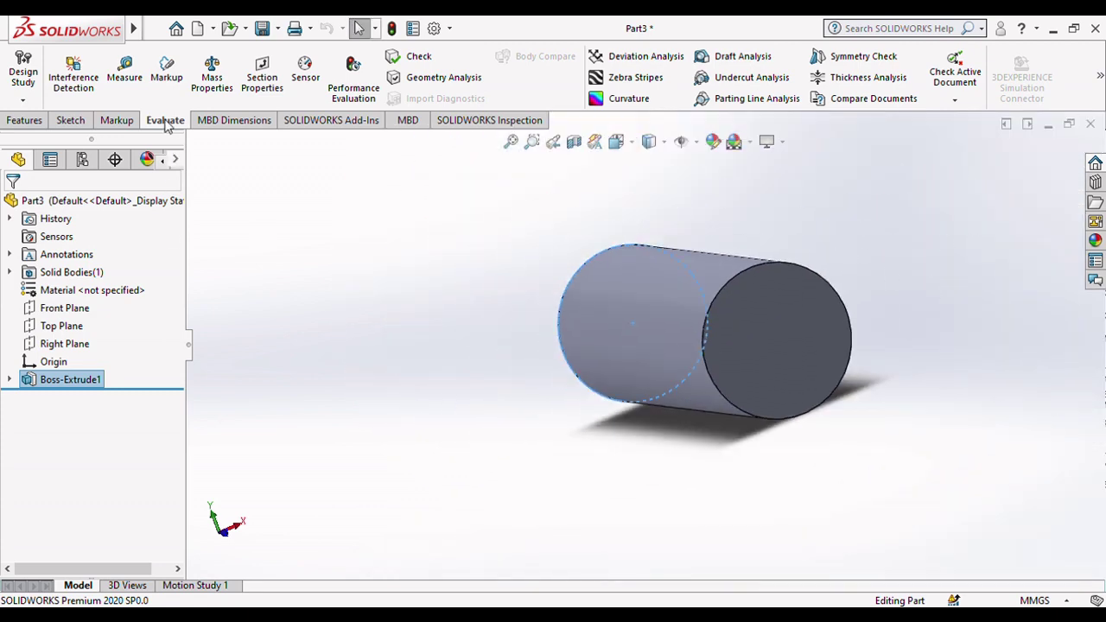
left_click(73, 122)
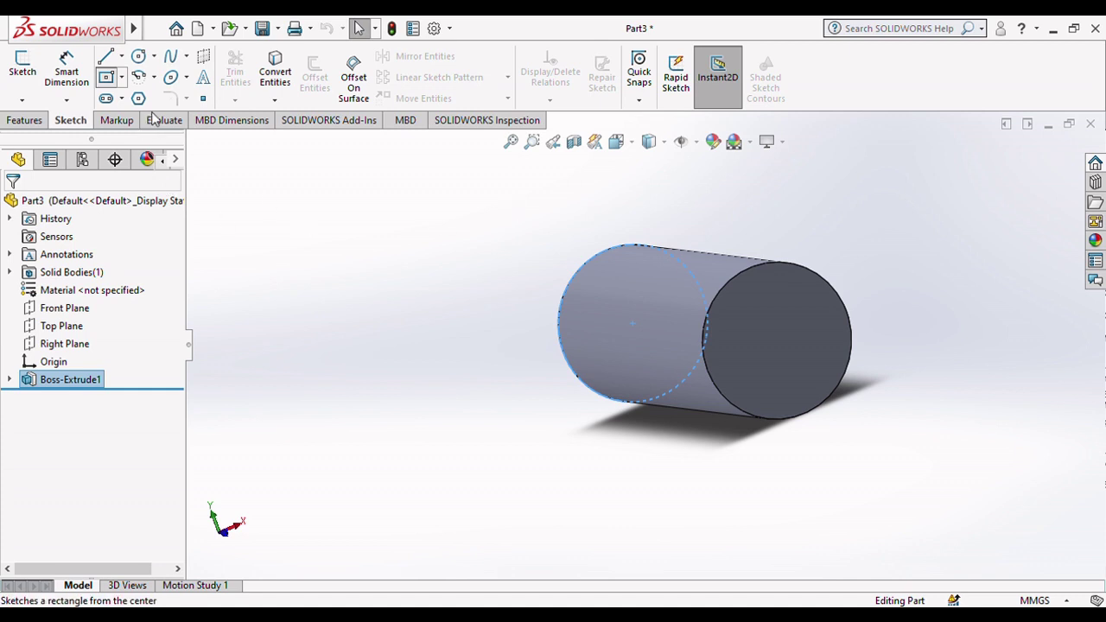
left_click(105, 76)
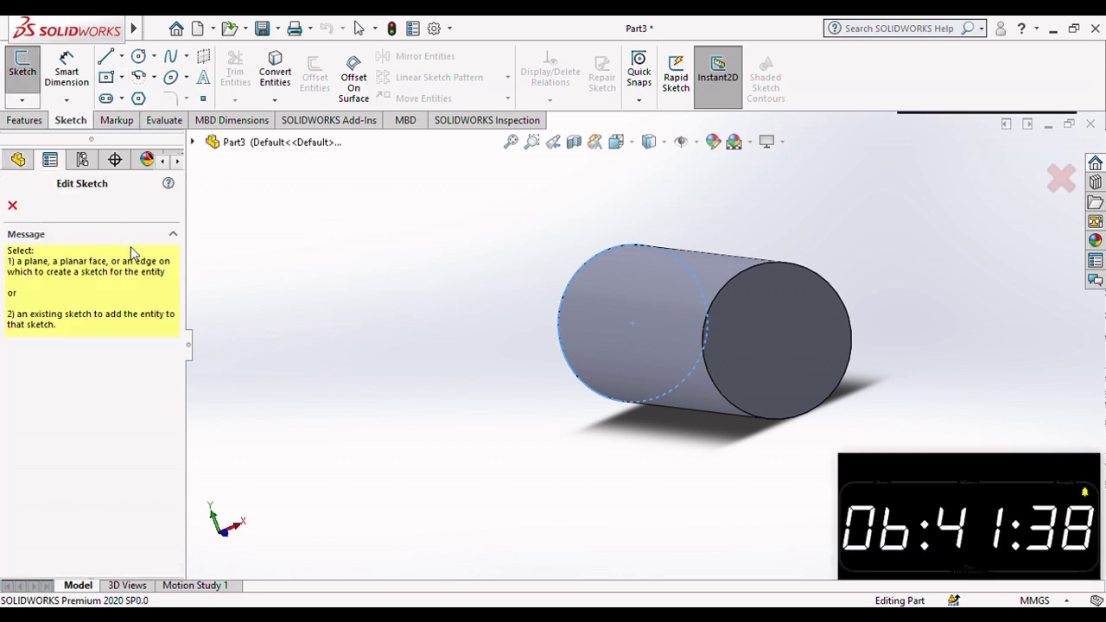
key("Escape")
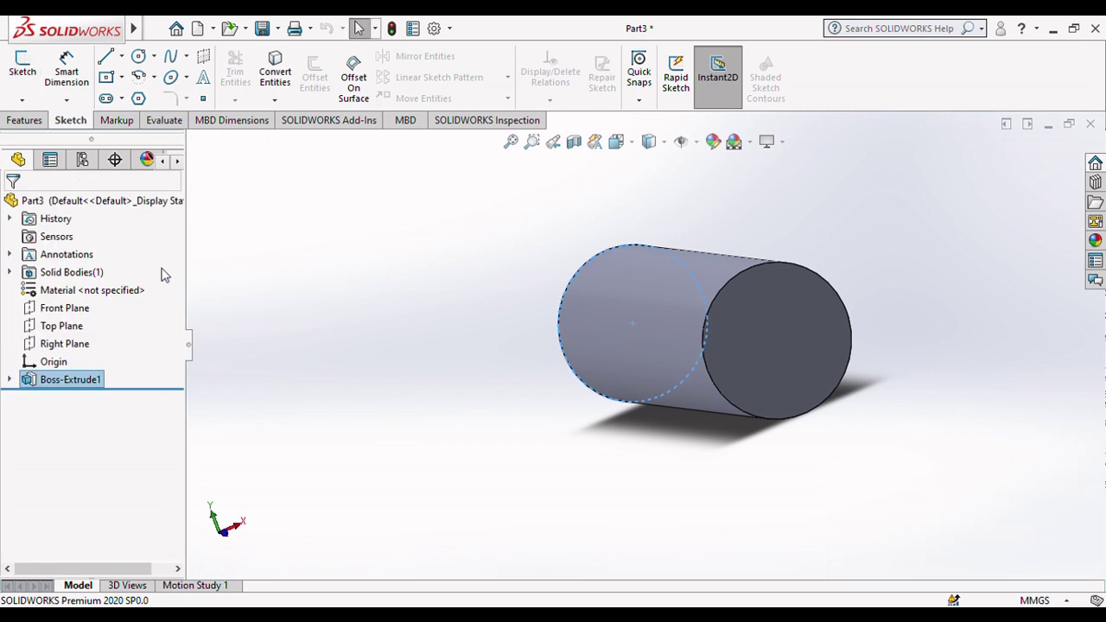
left_click(107, 78)
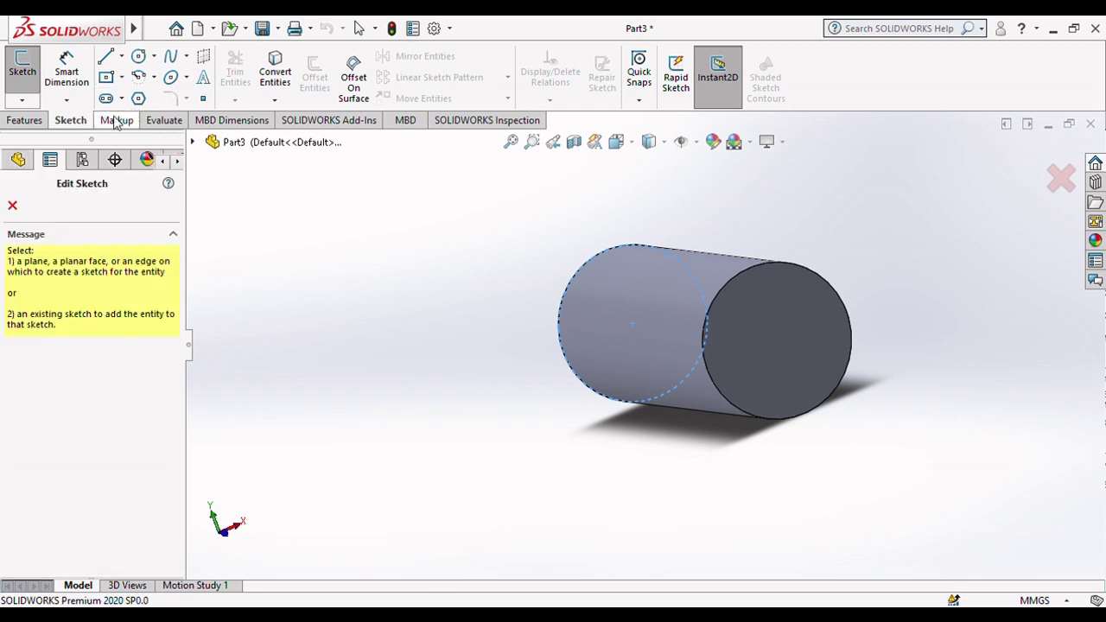
key("ctrl+space")
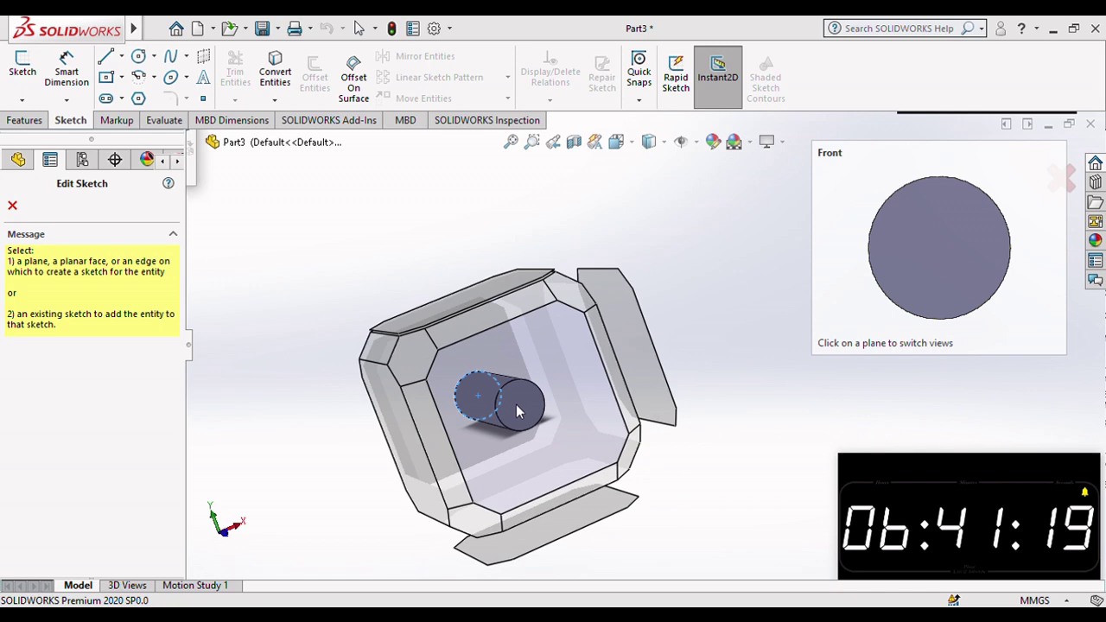
left_click(516, 405)
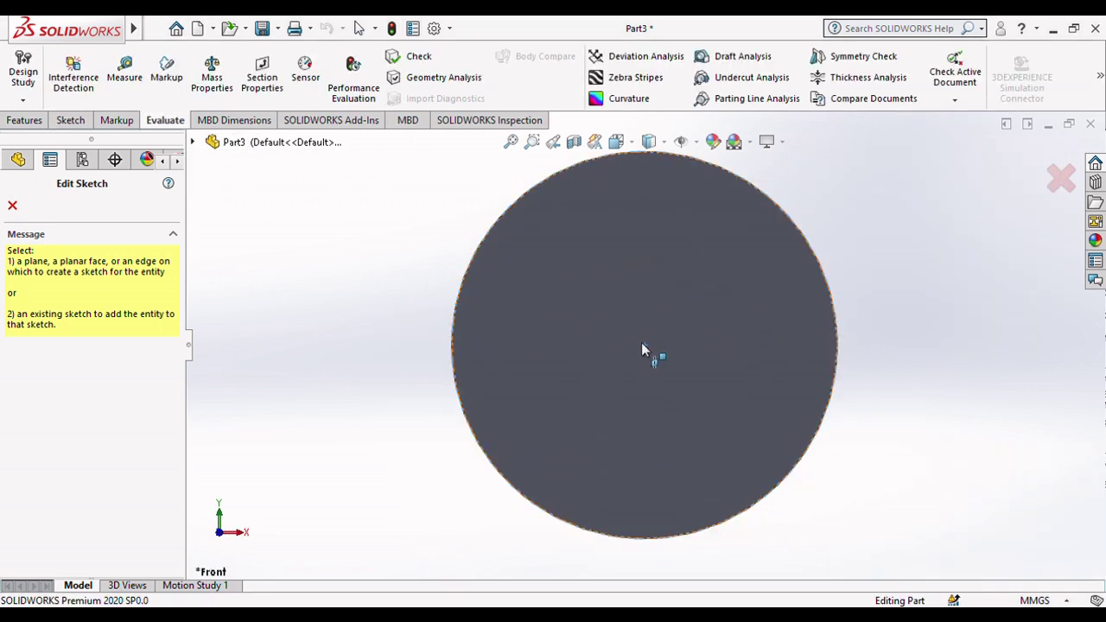
left_click(645, 347)
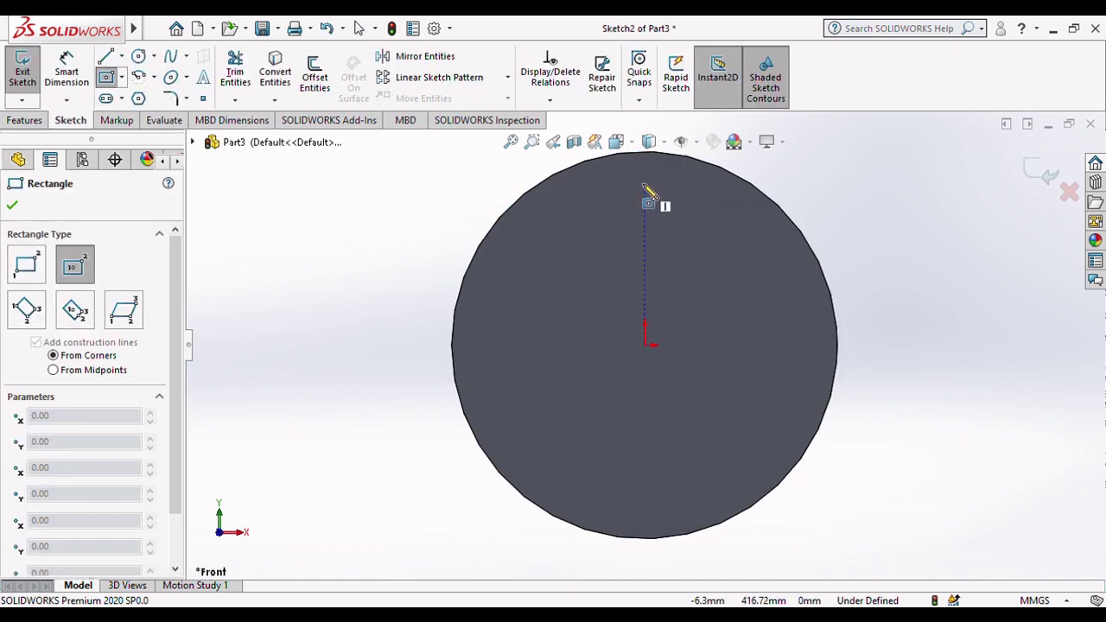
- Sketch a tall, narrow centre rectangle on the origin, with a diagonal of about 1140 mm, extending past the circle's upper and lower edges
left_click(645, 157)
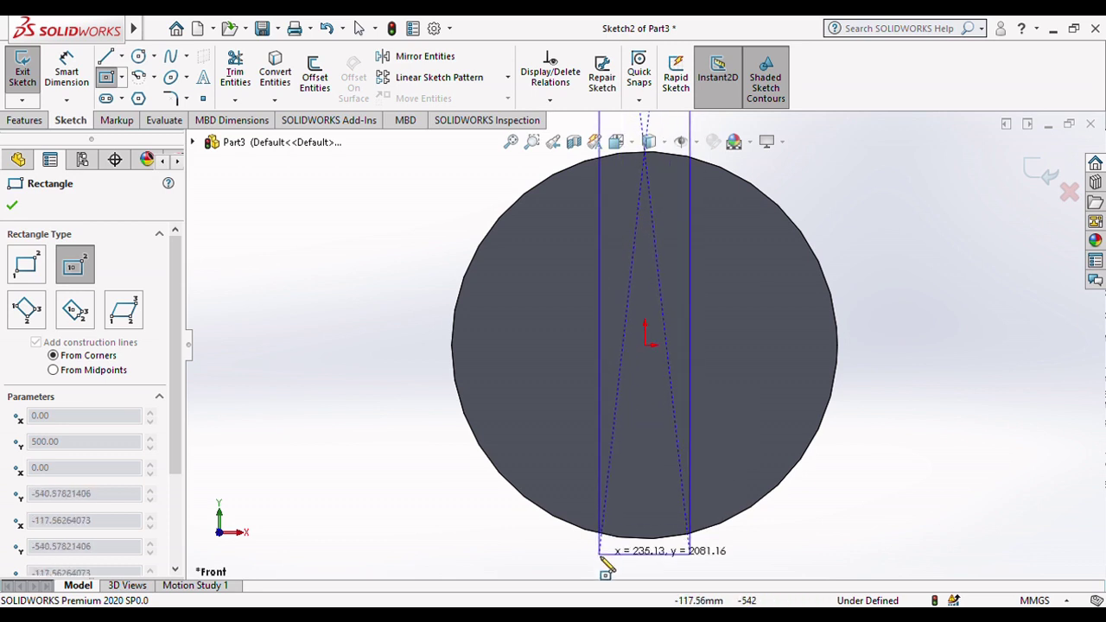
key("Escape")
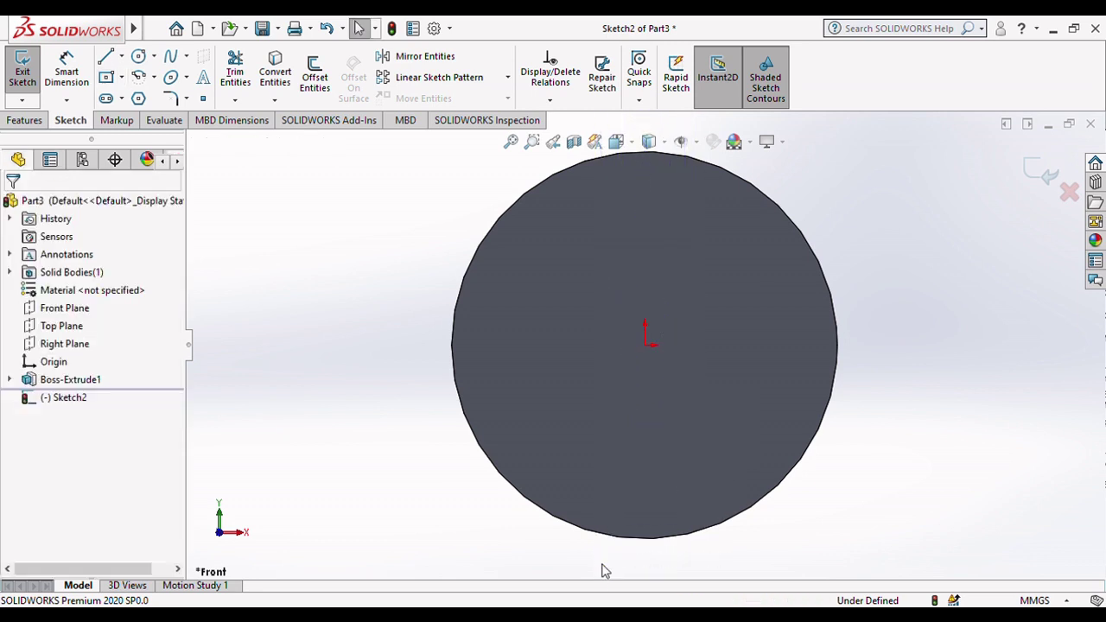
key("Return")
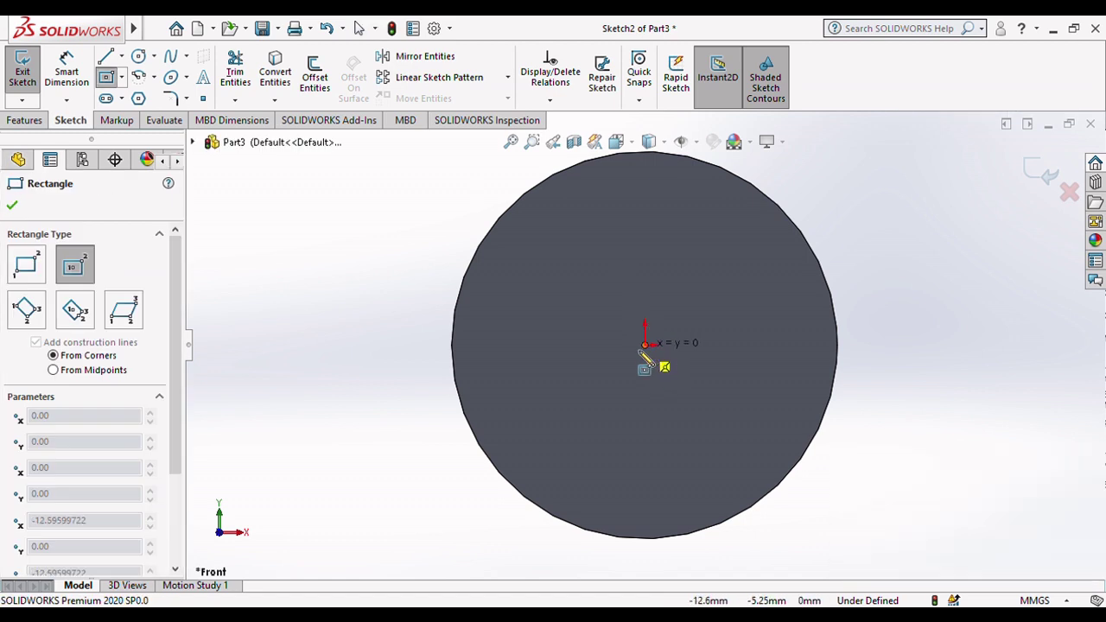
left_click(644, 344)
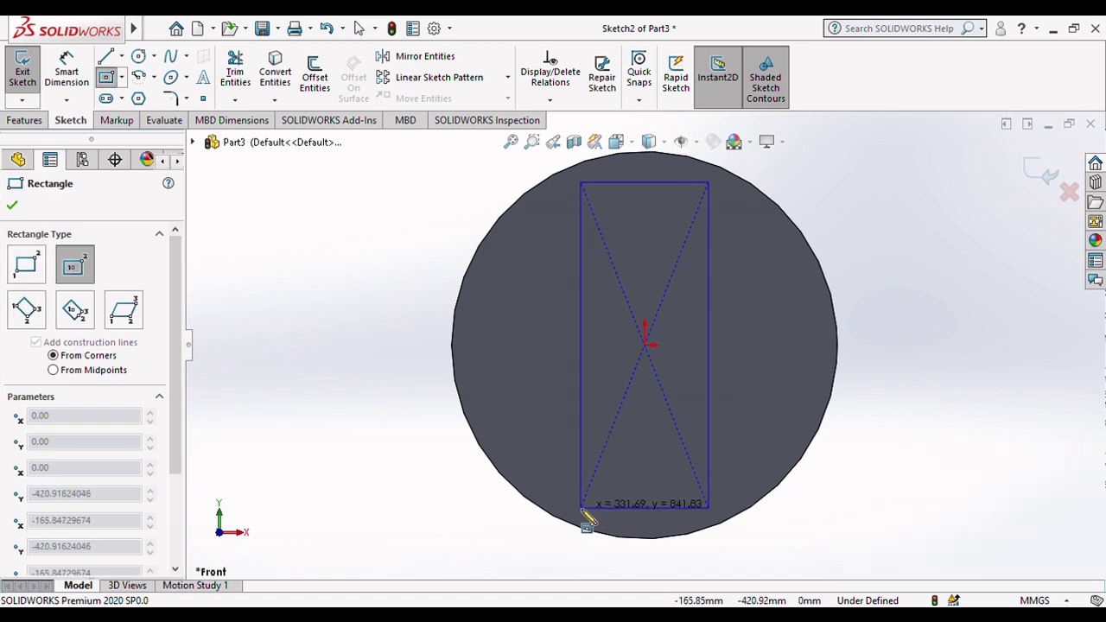
left_click(599, 568)
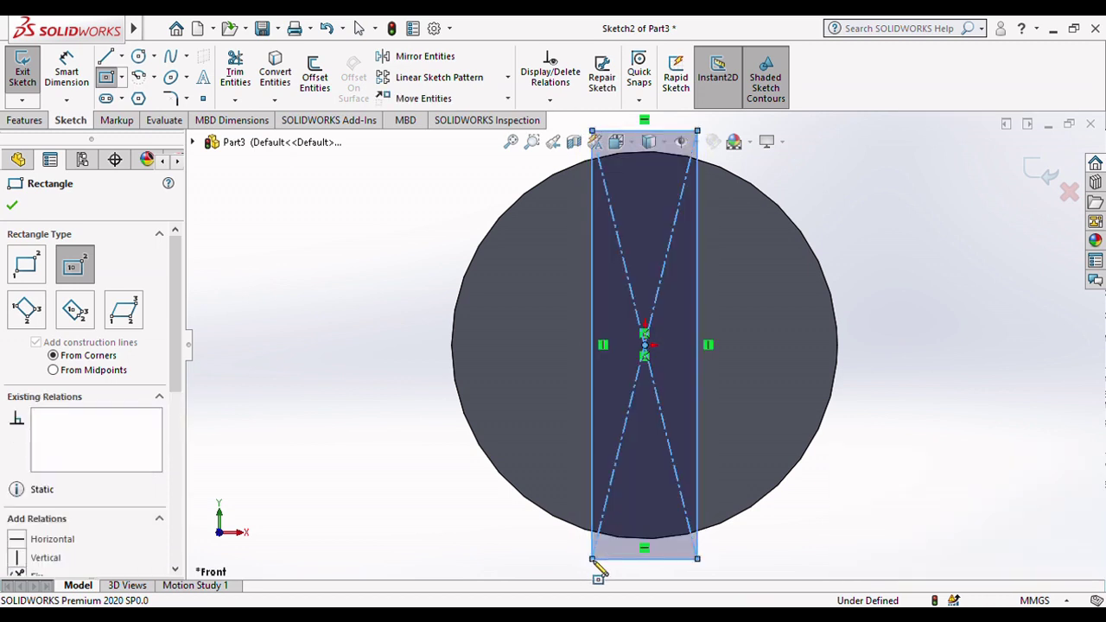
key("Escape")
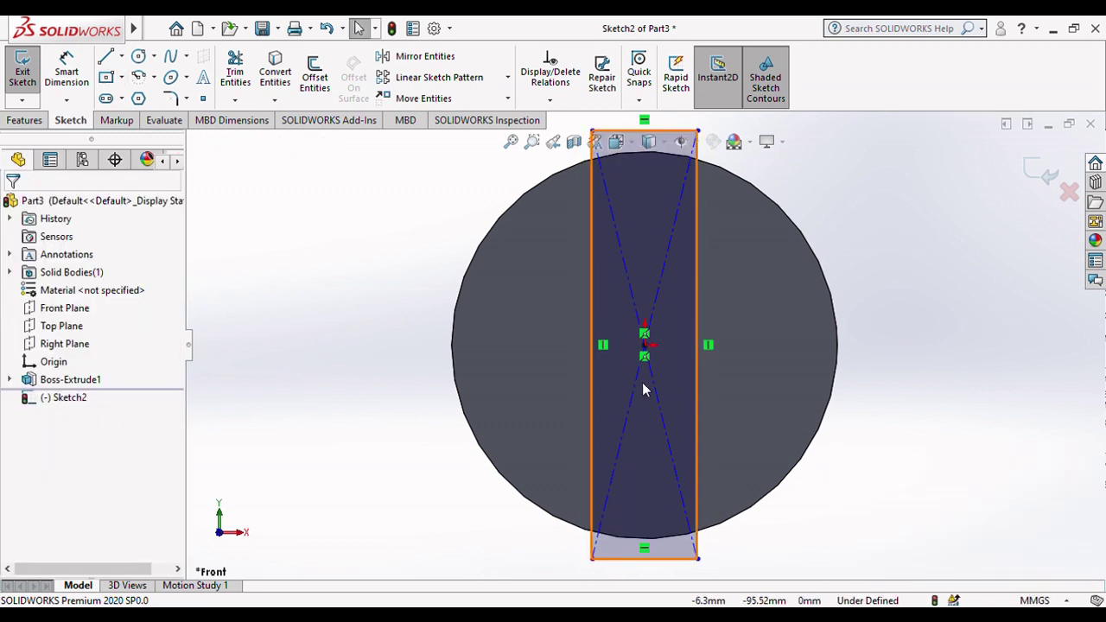
- Delete both diagonal construction lines inside the rectangle
left_click(631, 425)
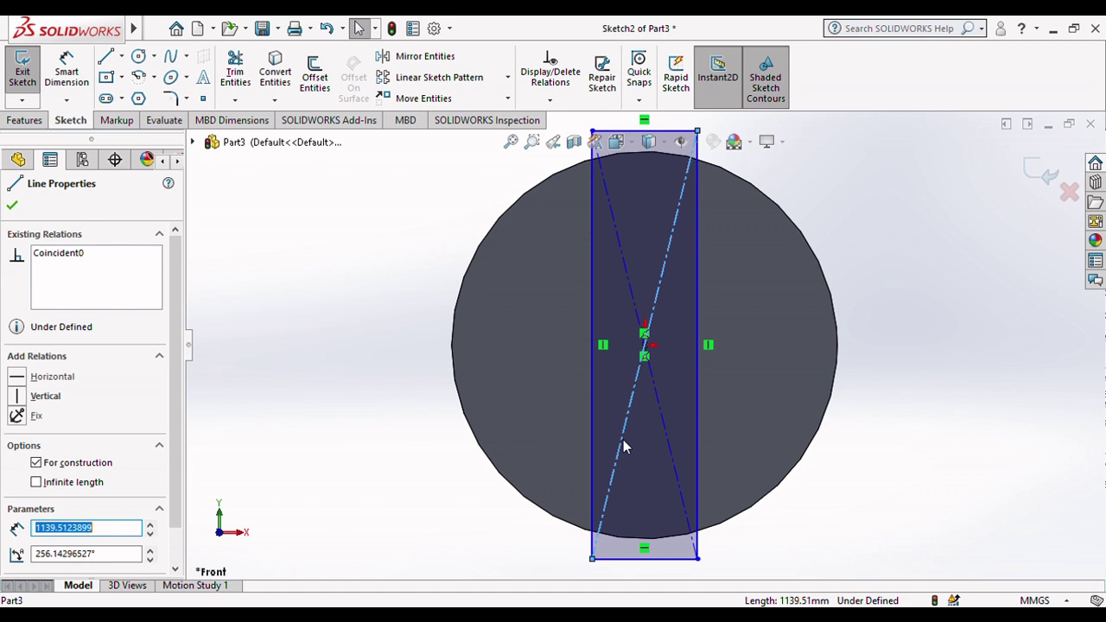
key("Delete")
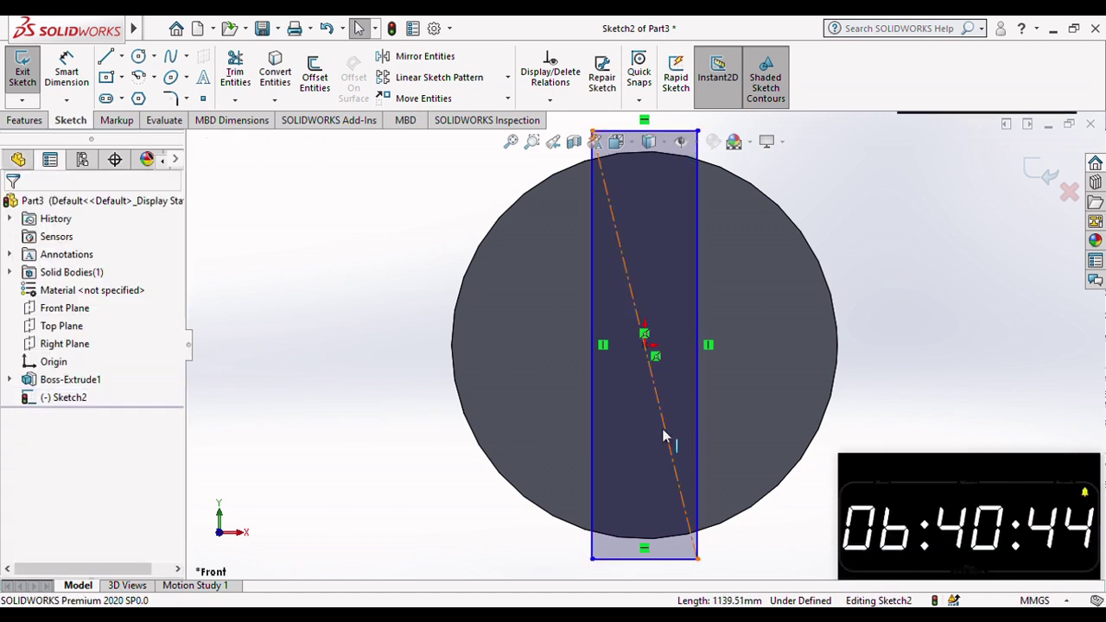
left_click(663, 436)
key("Delete")
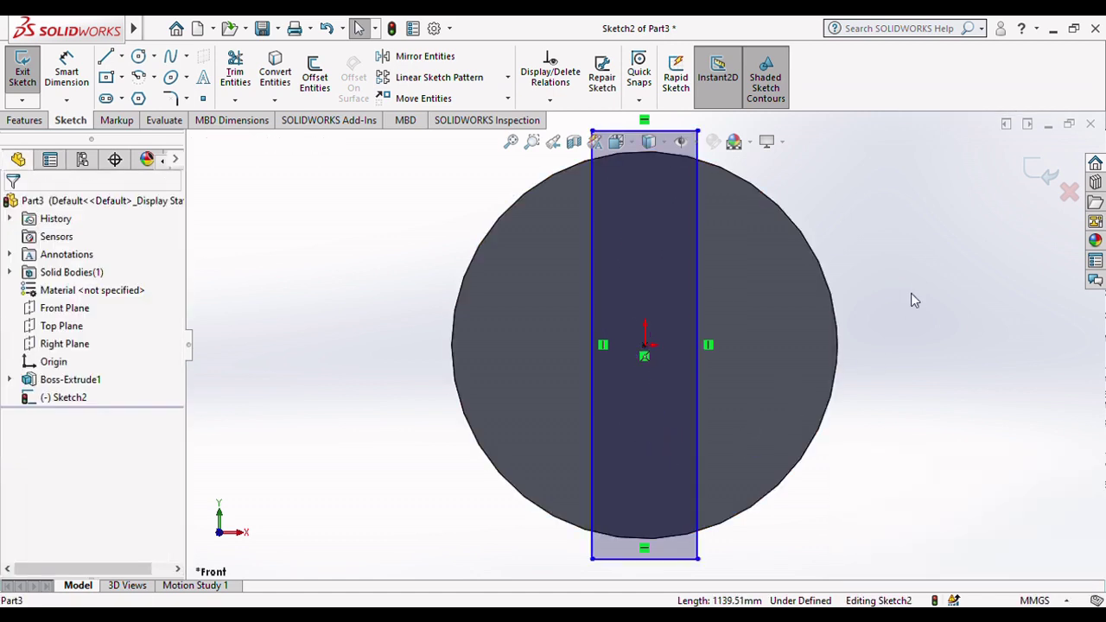
- Set up an extruded cut of the rectangle with a blind depth of 2000 mm from the sketch plane
middle_click_drag(928, 269, 856, 276)
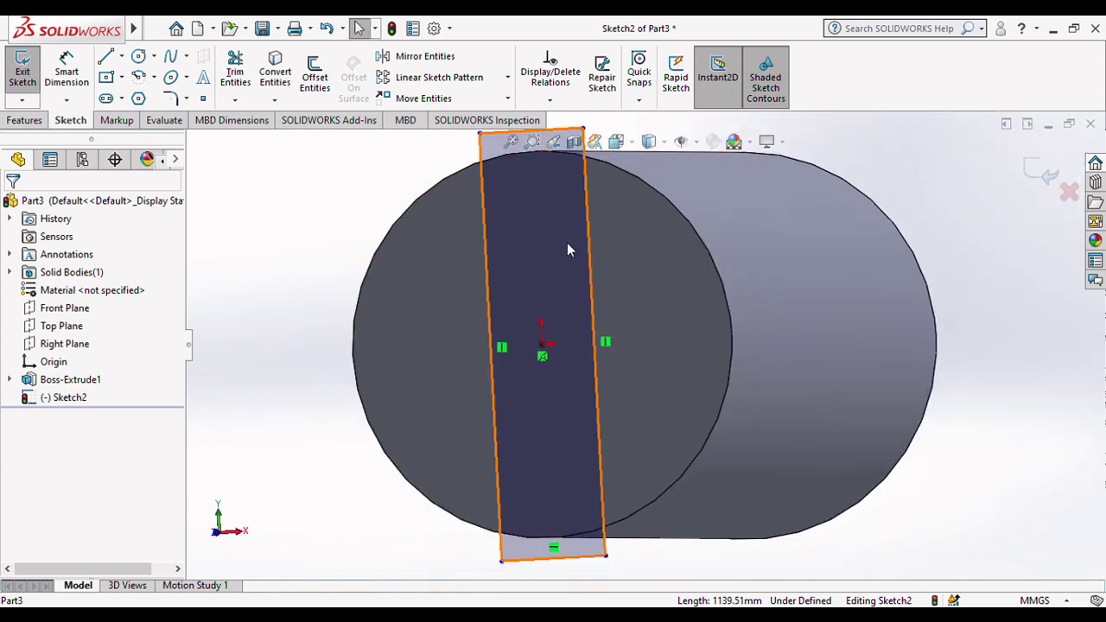
left_click(540, 276)
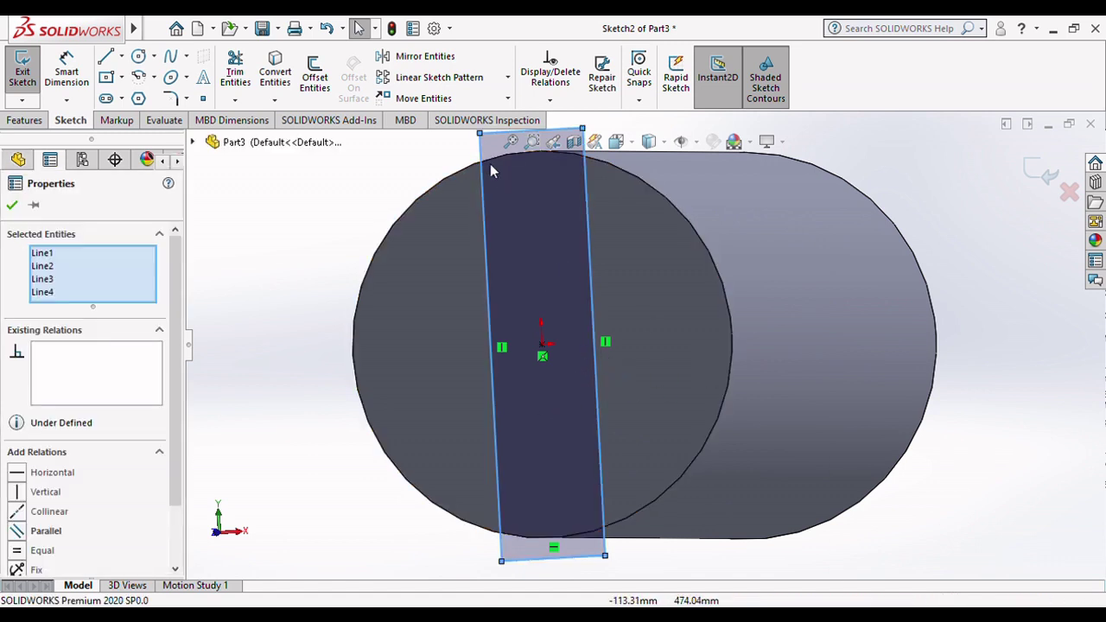
left_click(24, 121)
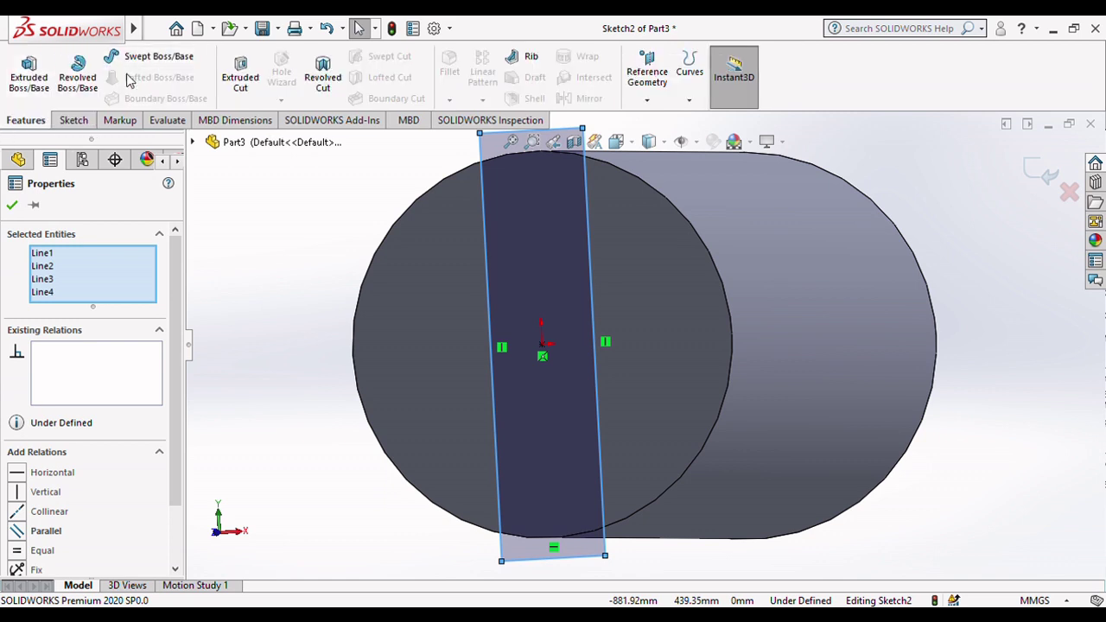
left_click(242, 80)
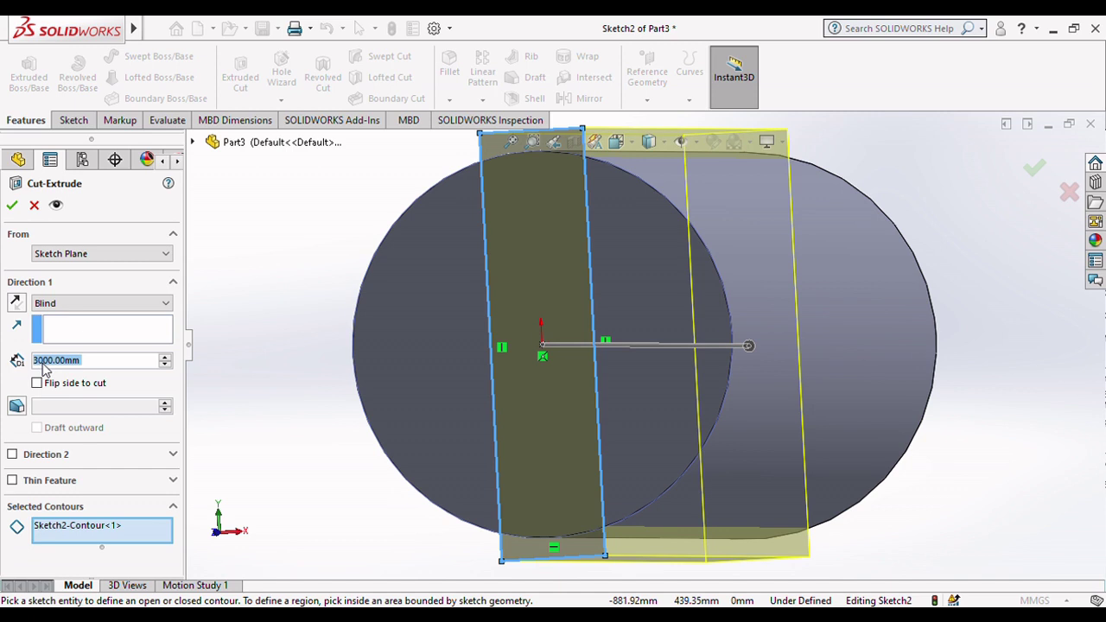
type("2000")
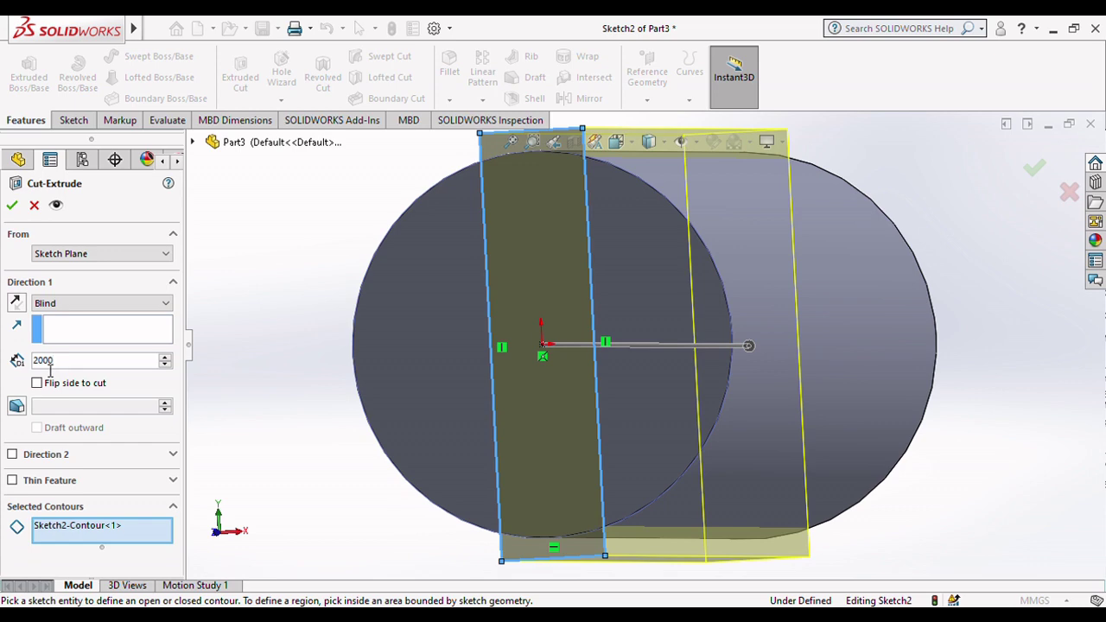
key("Return")
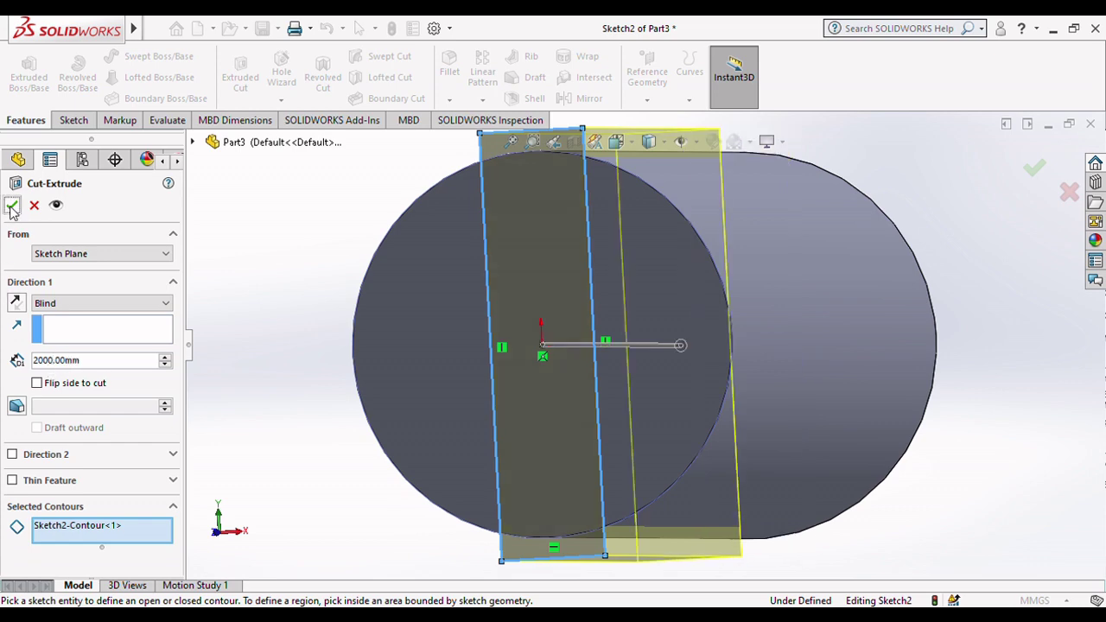
- Examine the cut preview along the cylinder's length from several angles, including the far end and the side
scroll(644, 339, "down", 2)
scroll(644, 344, "up", 4)
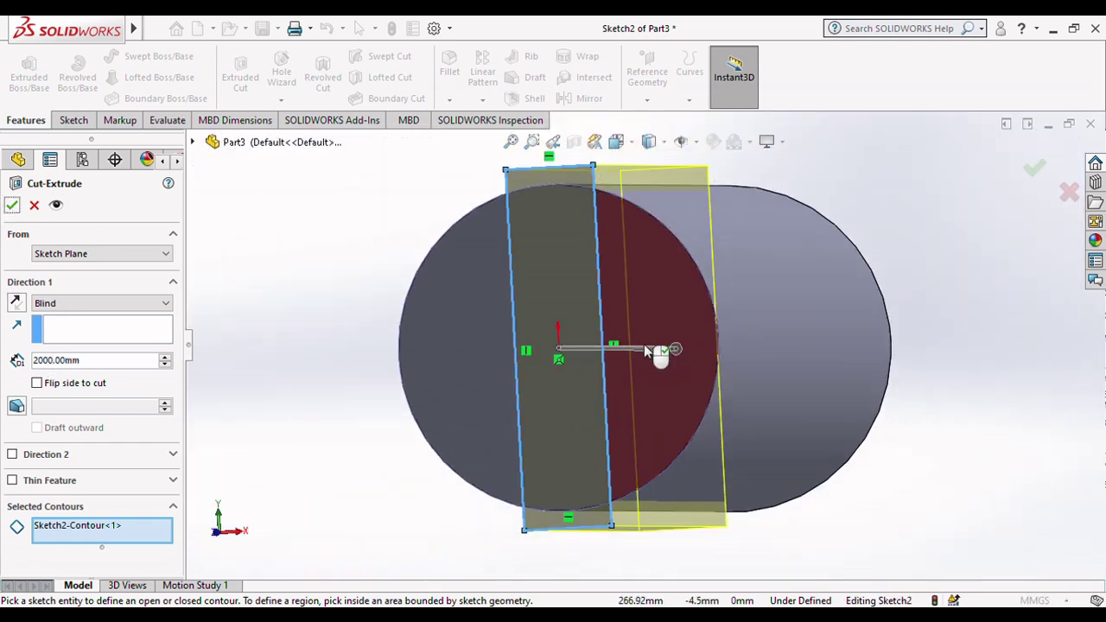
mouse_move(823, 220)
middle_mouse_down()
mouse_move(843, 235)
mouse_move(852, 331)
mouse_move(842, 286)
mouse_move(718, 397)
middle_mouse_up()
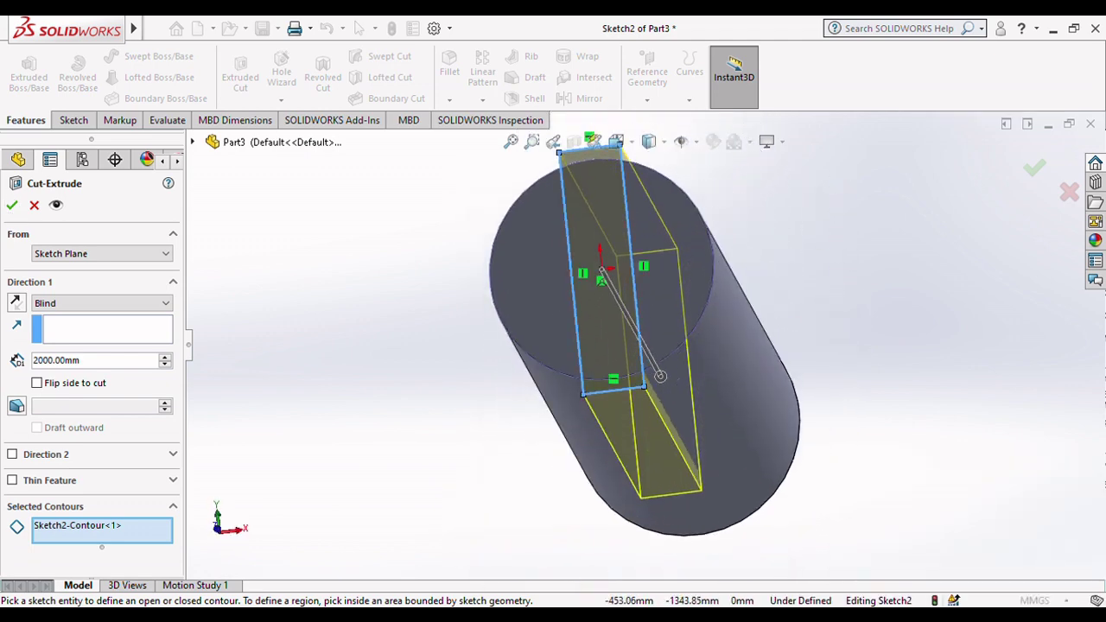
key("f")
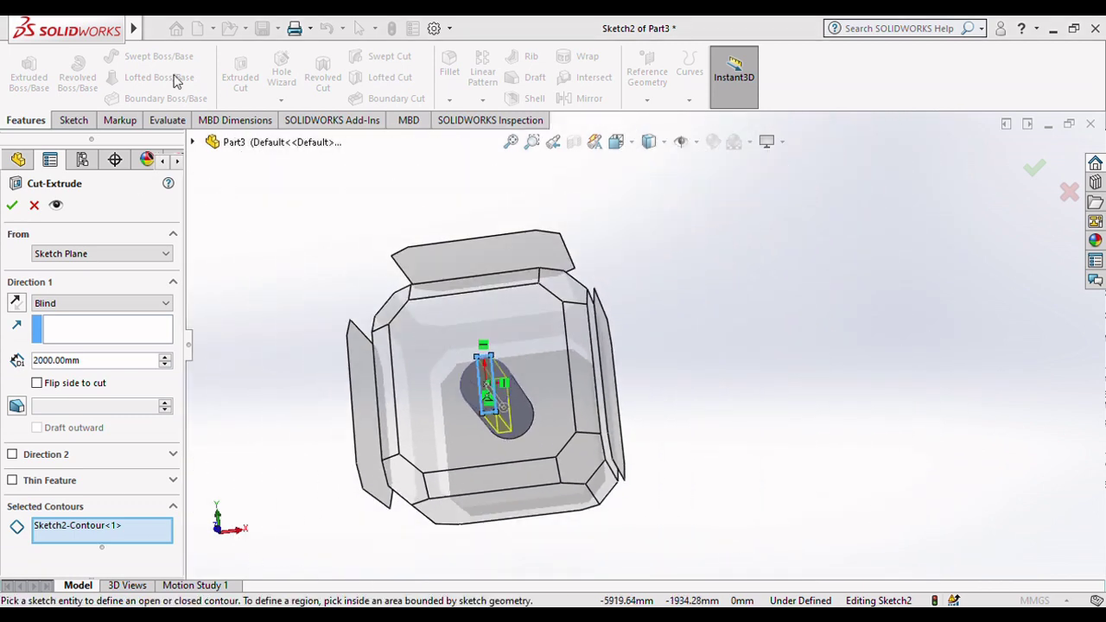
middle_click_drag(734, 345, 718, 395)
mouse_move(830, 361)
middle_mouse_down()
mouse_move(753, 499)
mouse_move(864, 380)
mouse_move(890, 327)
mouse_move(699, 354)
mouse_move(706, 429)
mouse_move(746, 464)
mouse_move(795, 384)
mouse_move(774, 259)
mouse_move(821, 182)
mouse_move(839, 240)
mouse_move(759, 421)
mouse_move(721, 449)
mouse_move(667, 458)
mouse_move(639, 410)
mouse_move(620, 153)
mouse_move(571, 280)
mouse_move(568, 383)
mouse_move(660, 412)
mouse_move(737, 320)
mouse_move(916, 186)
middle_mouse_up()
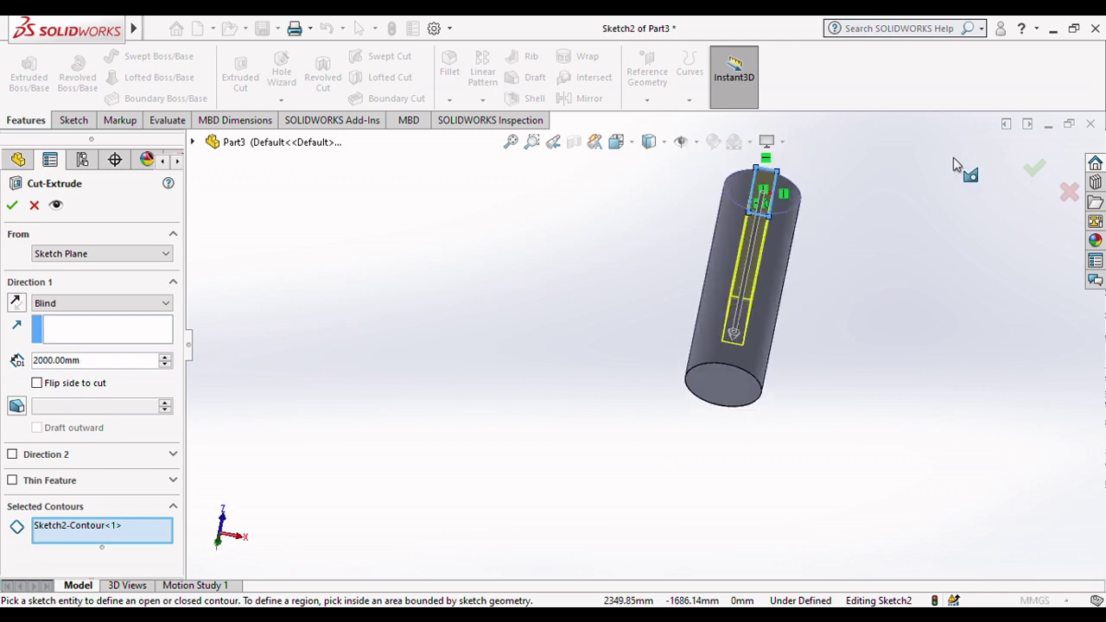
scroll(942, 195, "down", 5)
scroll(605, 337, "up", 6)
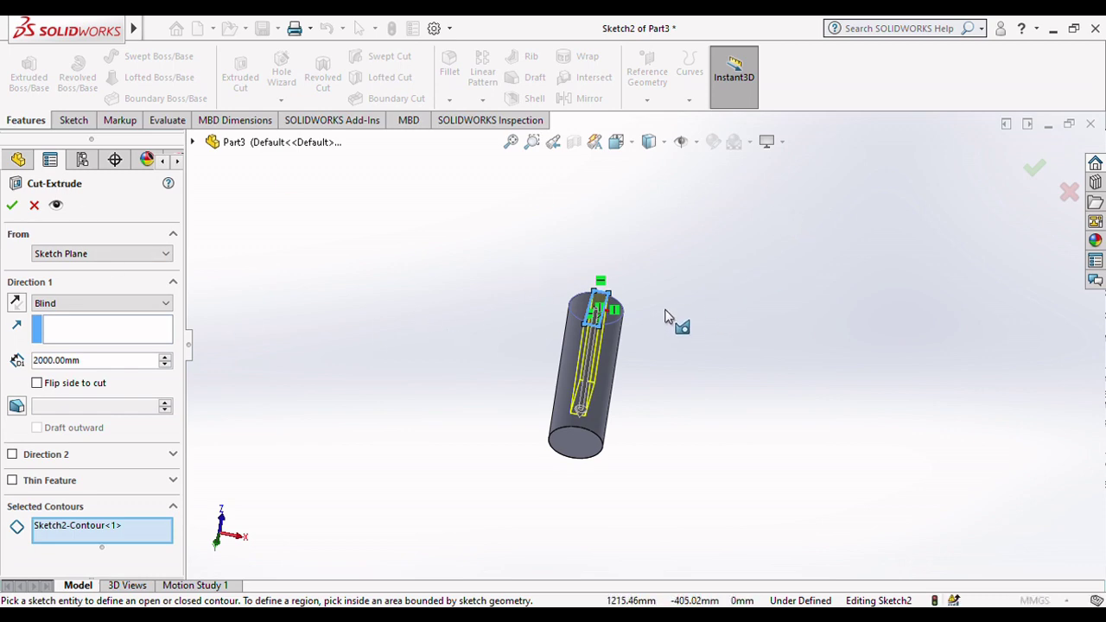
middle_click_drag(685, 313, 440, 528)
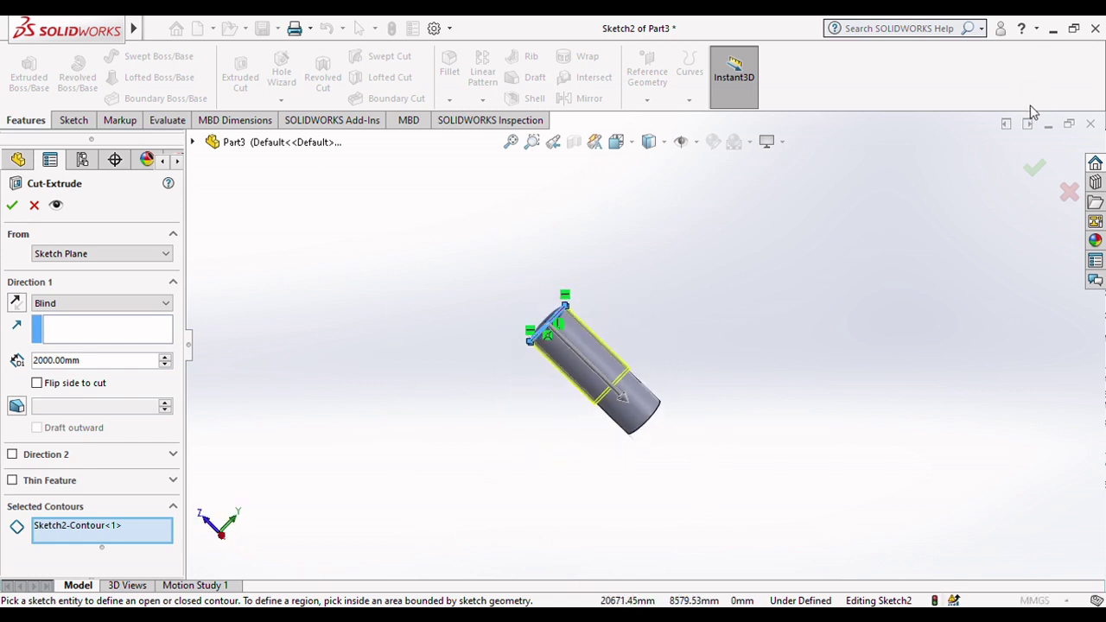